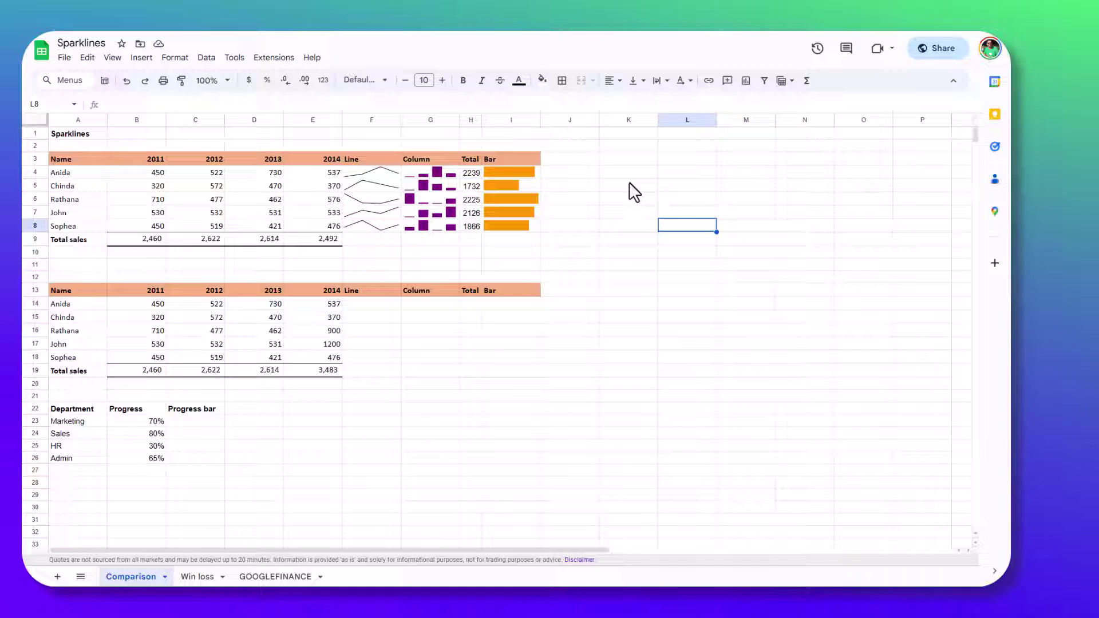
# Start a =SPARKLINE( formula in cell F14 of the second sales table.
pyautogui.click(371, 384)
pyautogui.click(493, 372)
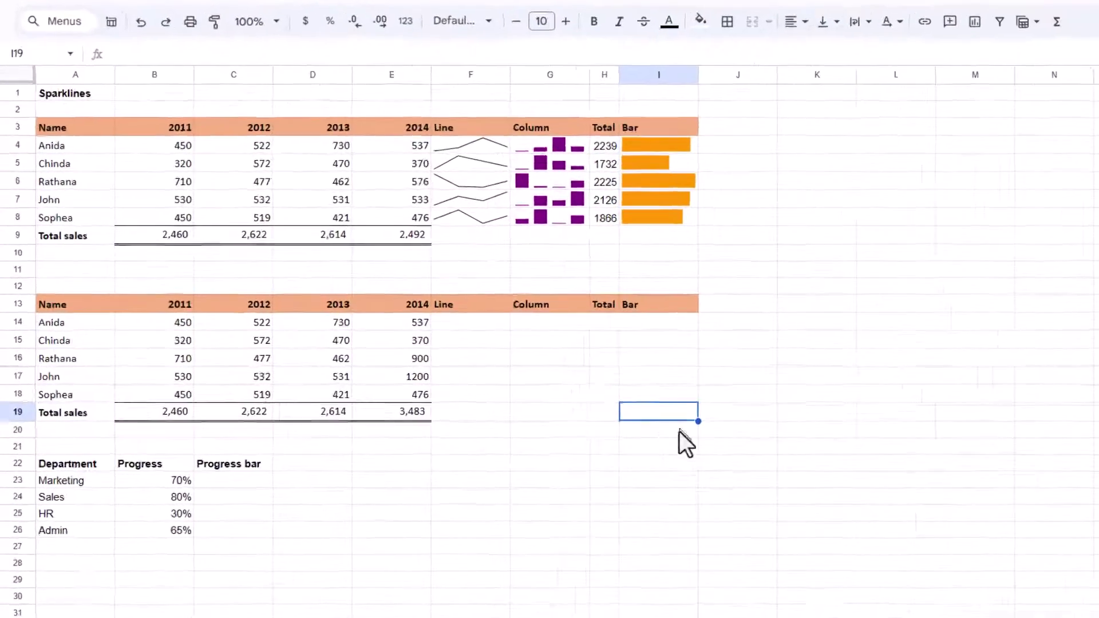
pyautogui.click(577, 348)
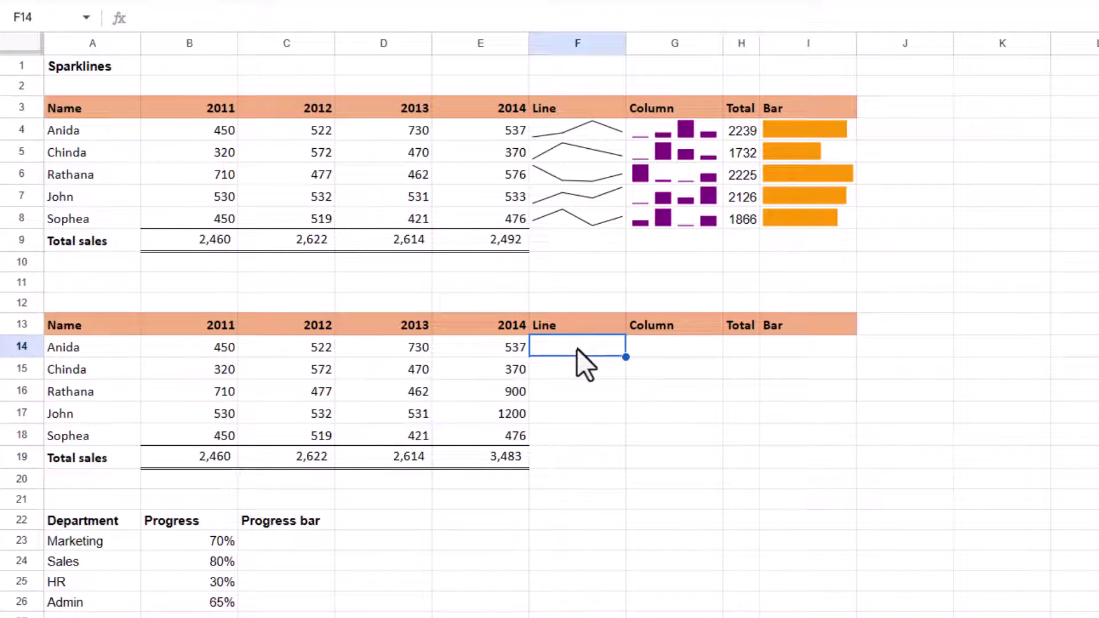
pyautogui.write('=spa')
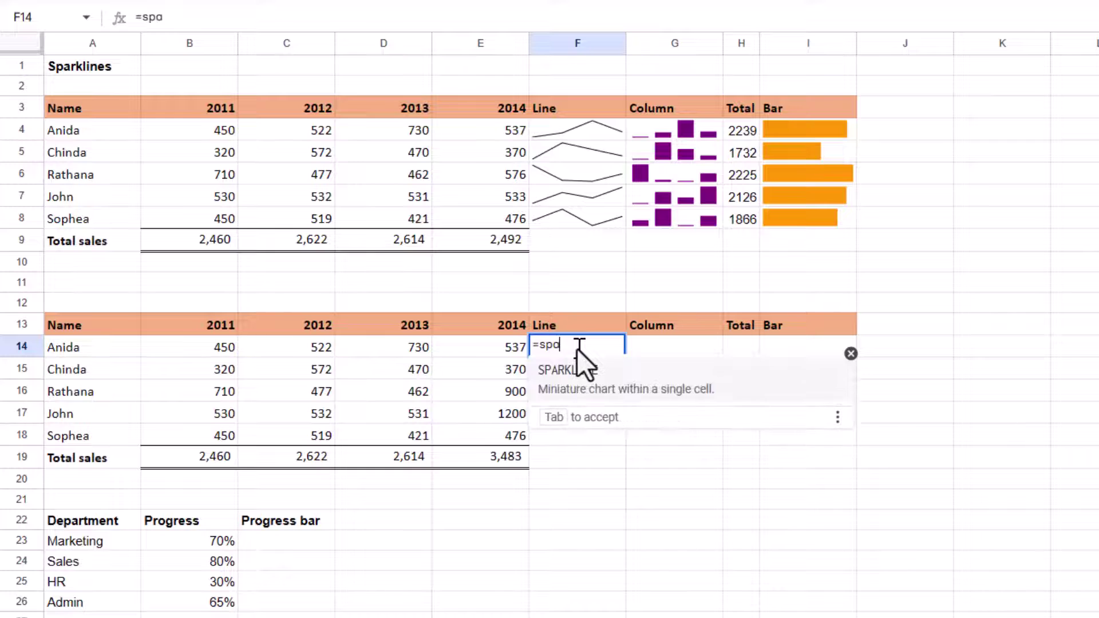
pyautogui.press('Tab')
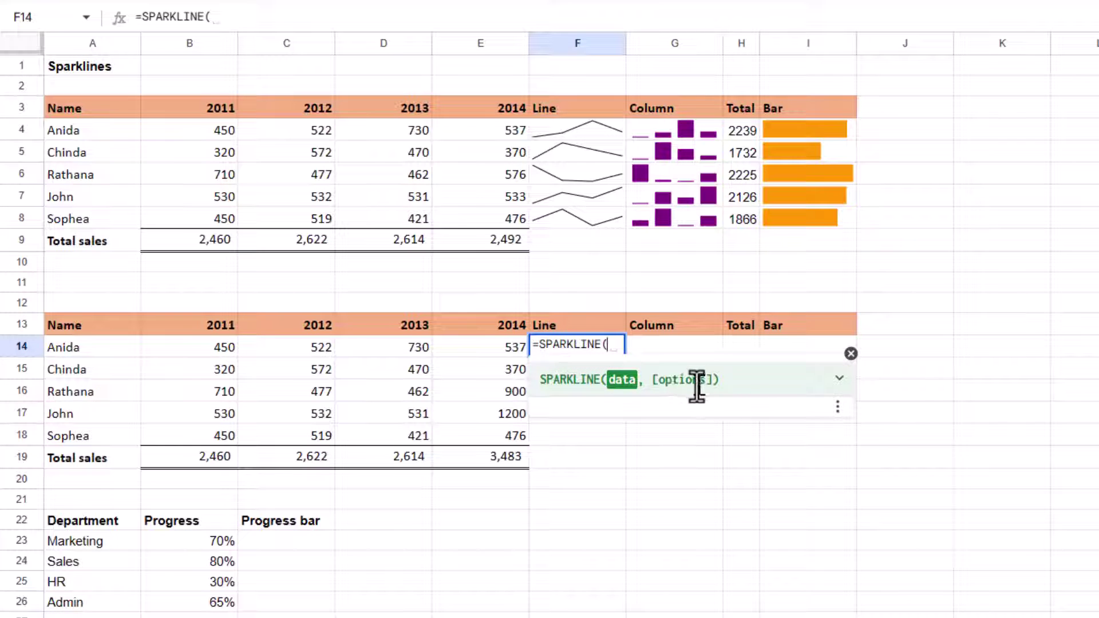
# Expand the SPARKLINE formula hint and open its full Help article beside the sheet.
pyautogui.click(850, 354)
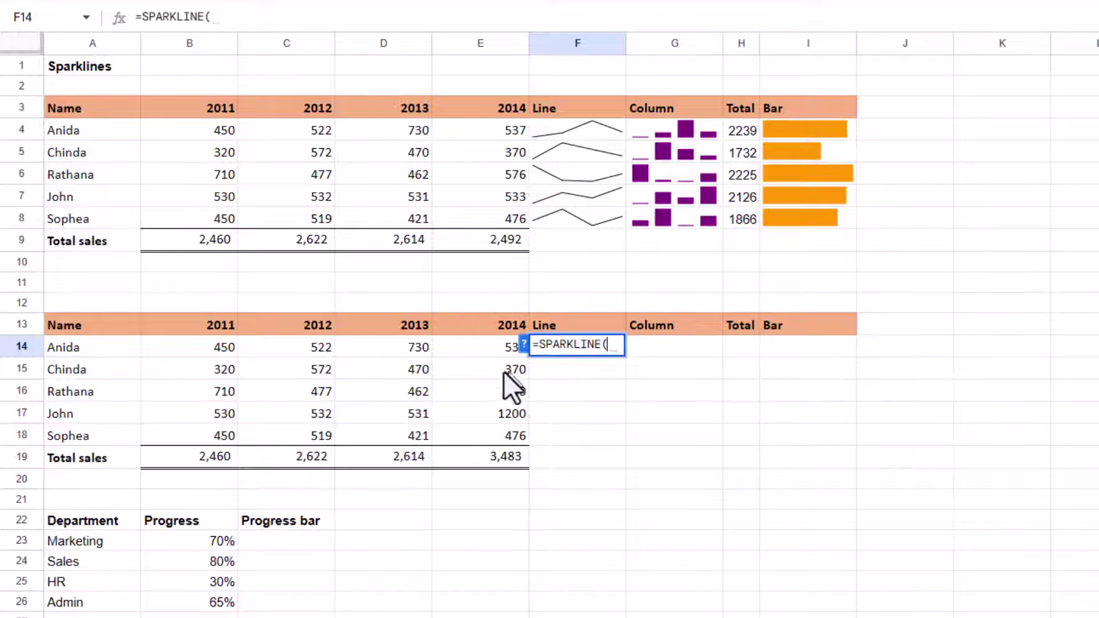
pyautogui.click(523, 345)
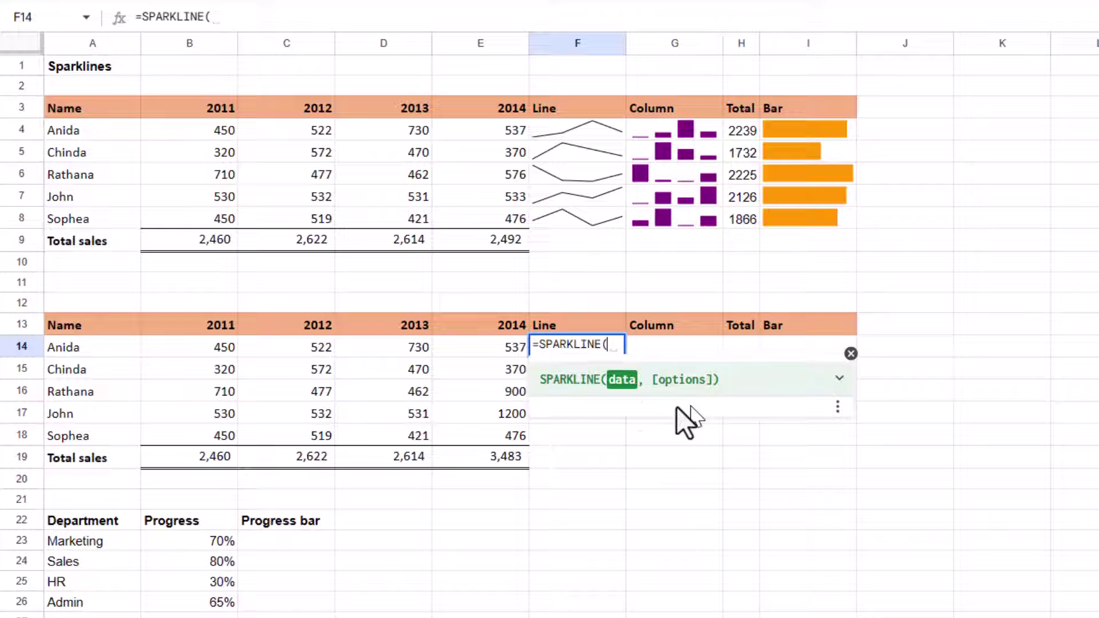
pyautogui.click(839, 380)
pyautogui.scroll(1, 685, 504)
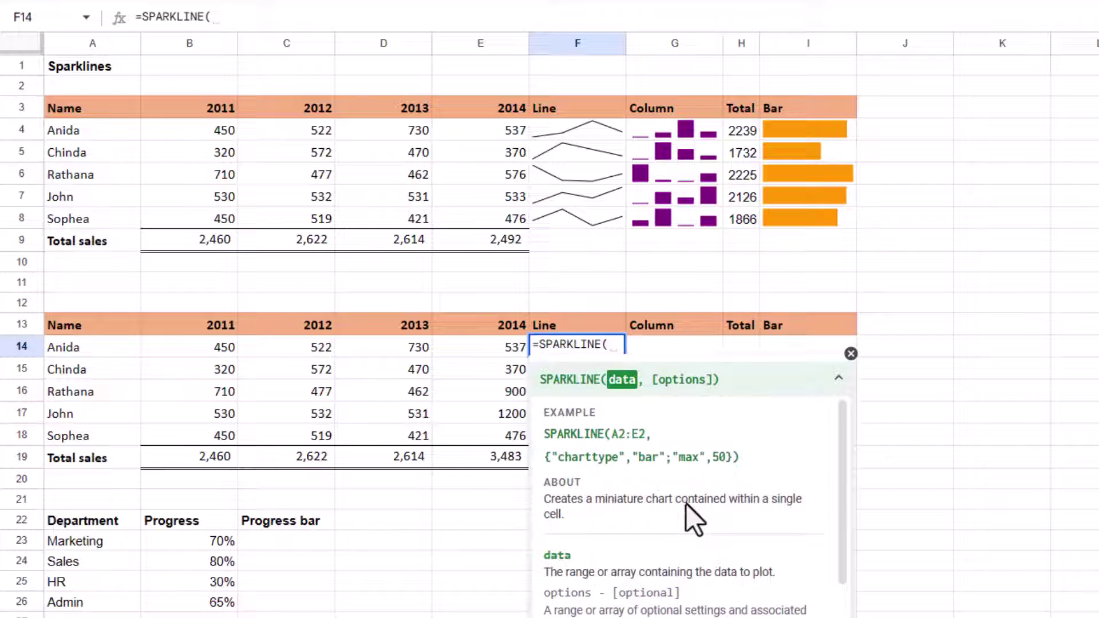
pyautogui.scroll(-1, 685, 504)
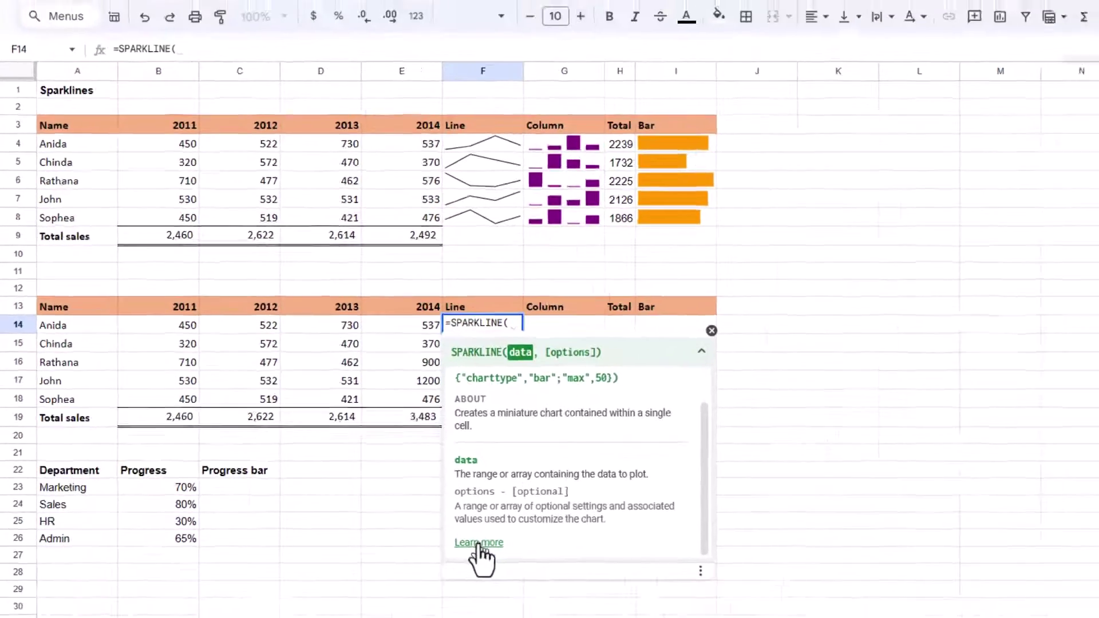
pyautogui.click(571, 606)
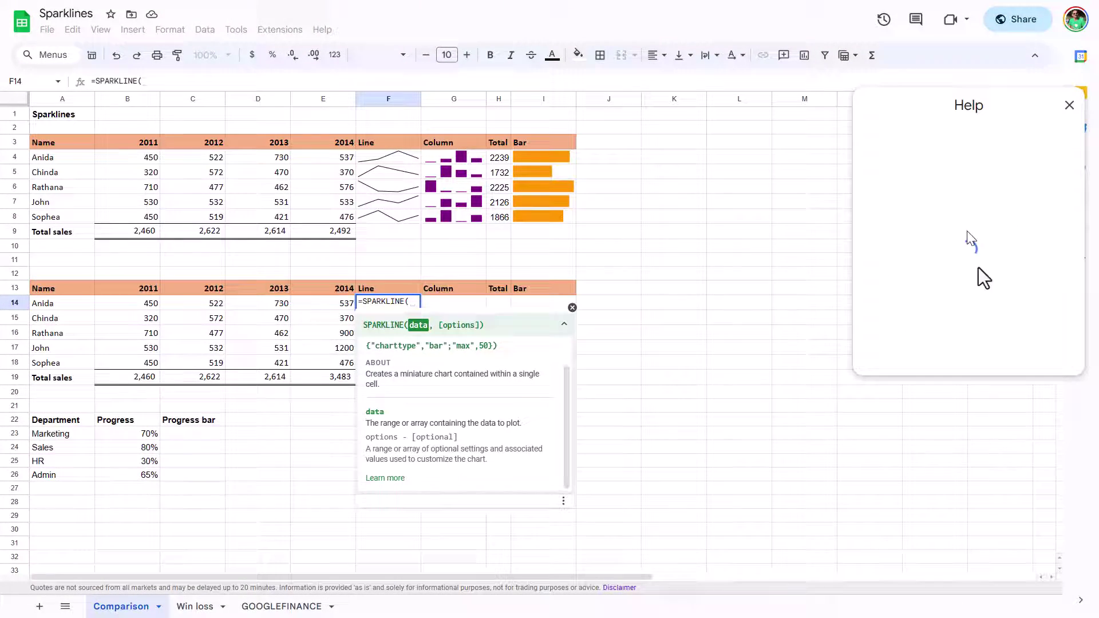
pyautogui.click(563, 325)
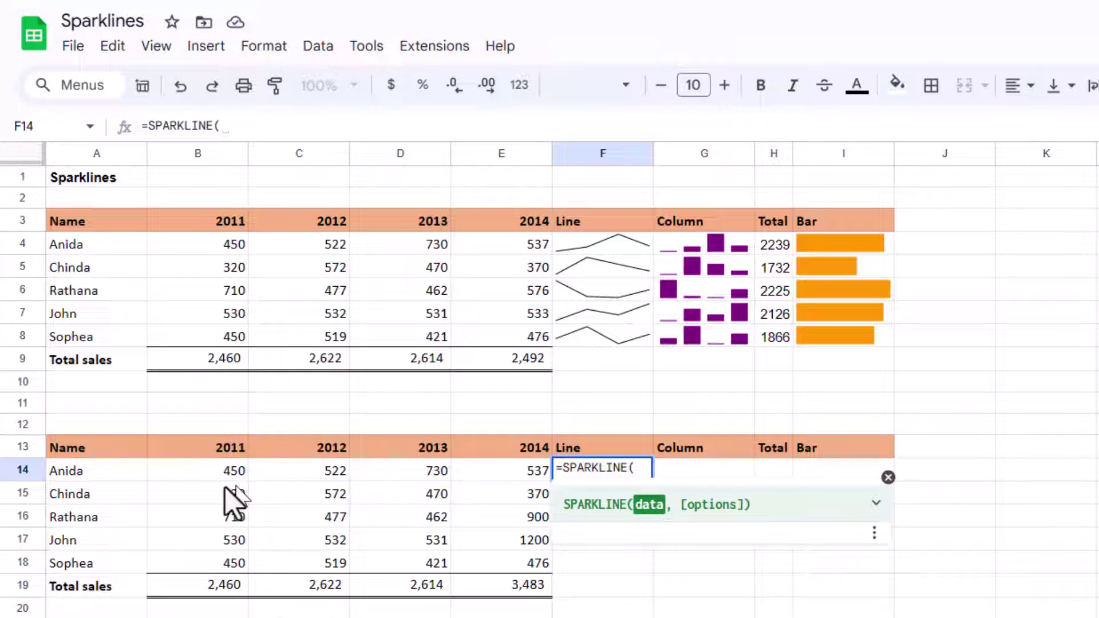
# Complete =SPARKLINE(B14:E14) in F14 and copy it down through F19.
pyautogui.moveTo(217, 472); pyautogui.dragTo(495, 479)
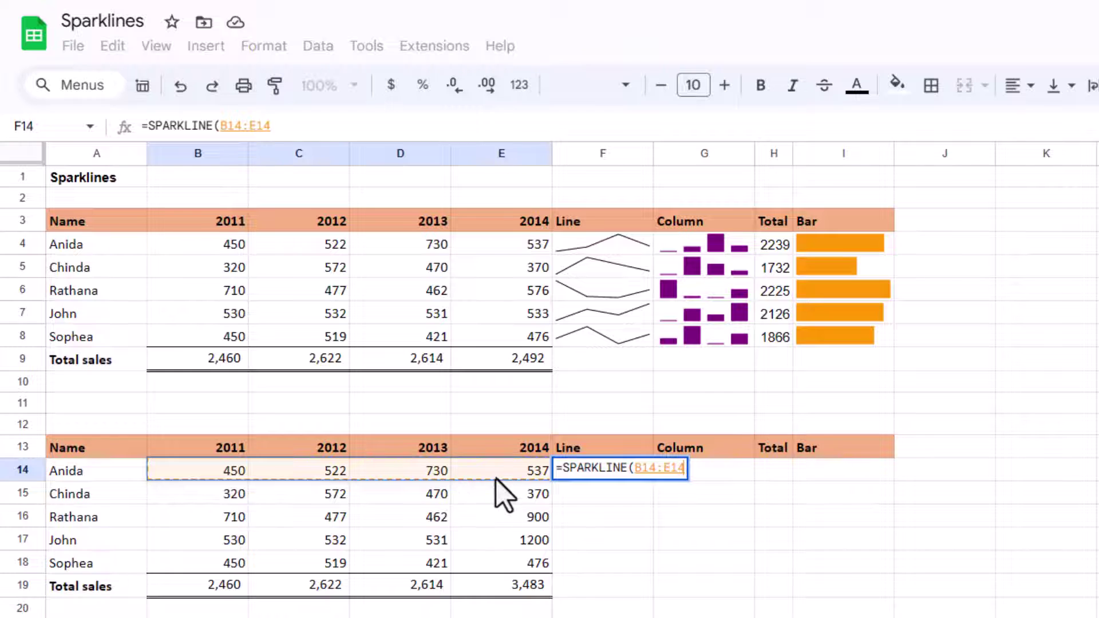
pyautogui.press('Return')
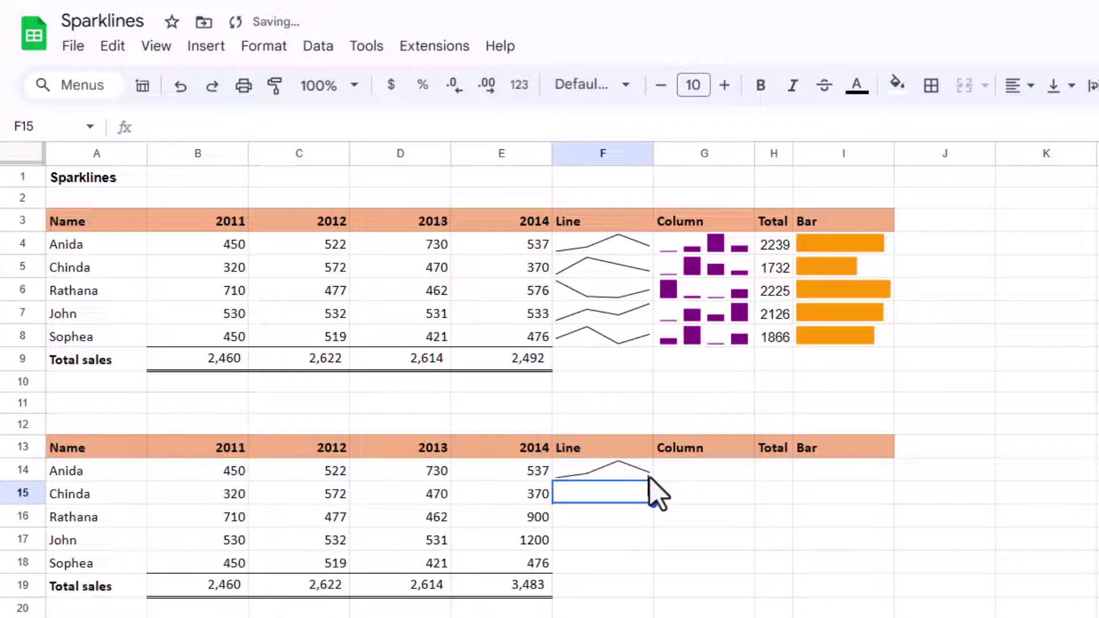
pyautogui.click(649, 476)
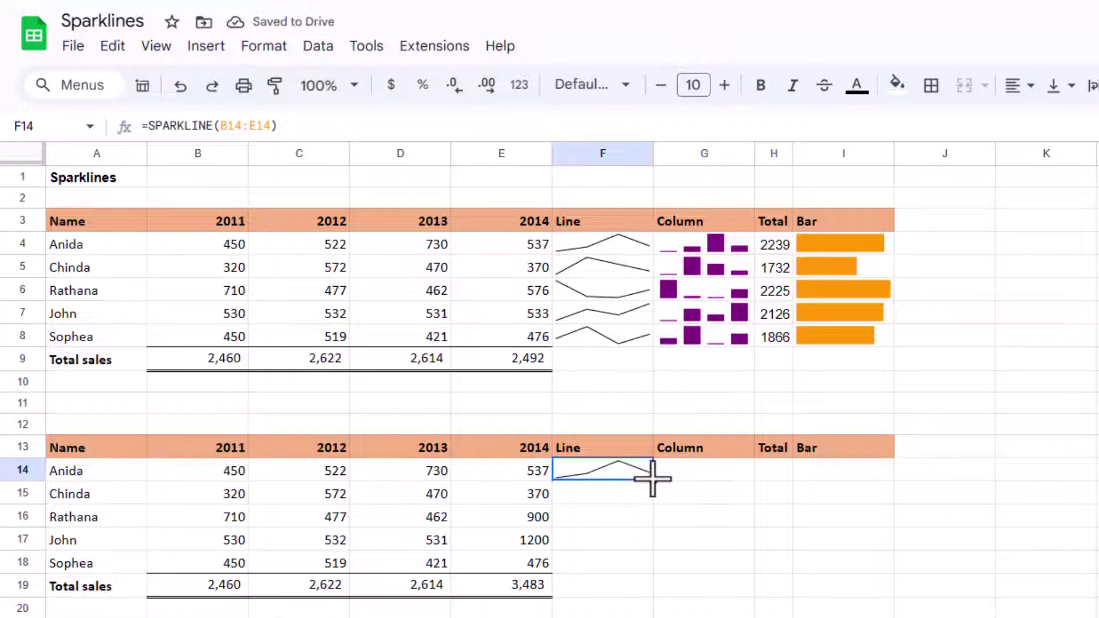
pyautogui.moveTo(652, 478); pyautogui.dragTo(641, 592)
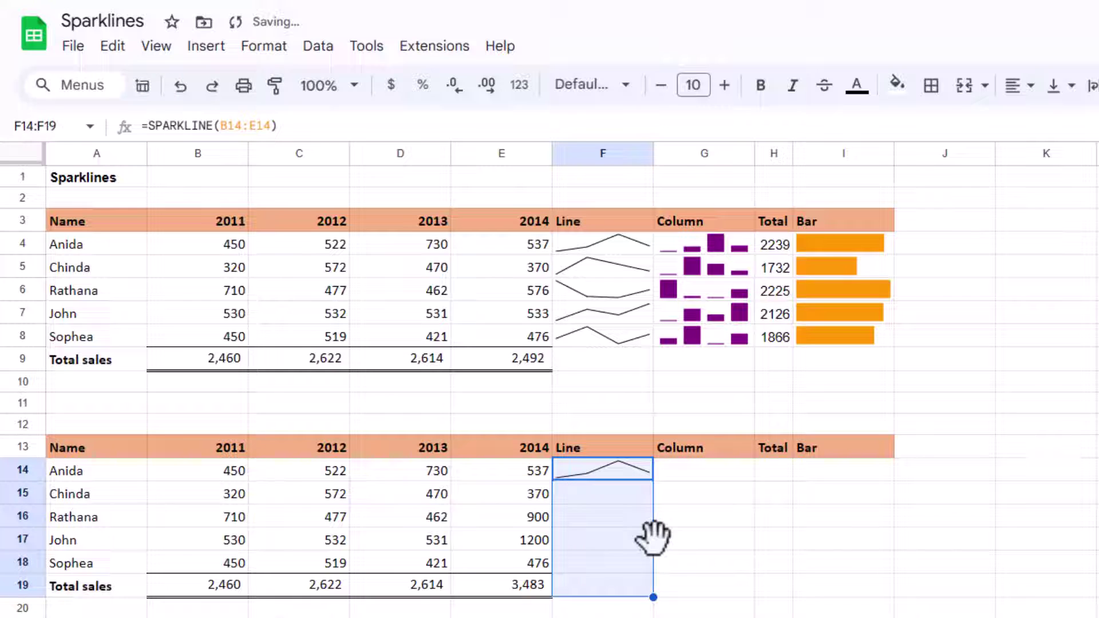
pyautogui.click(596, 475)
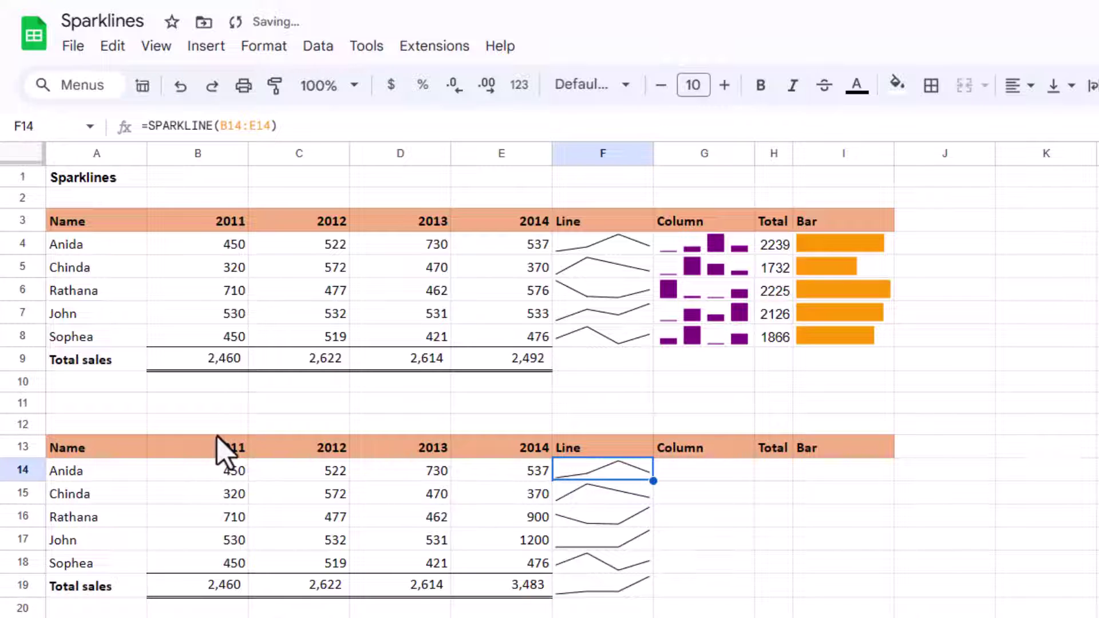
pyautogui.moveTo(199, 446); pyautogui.dragTo(502, 478)
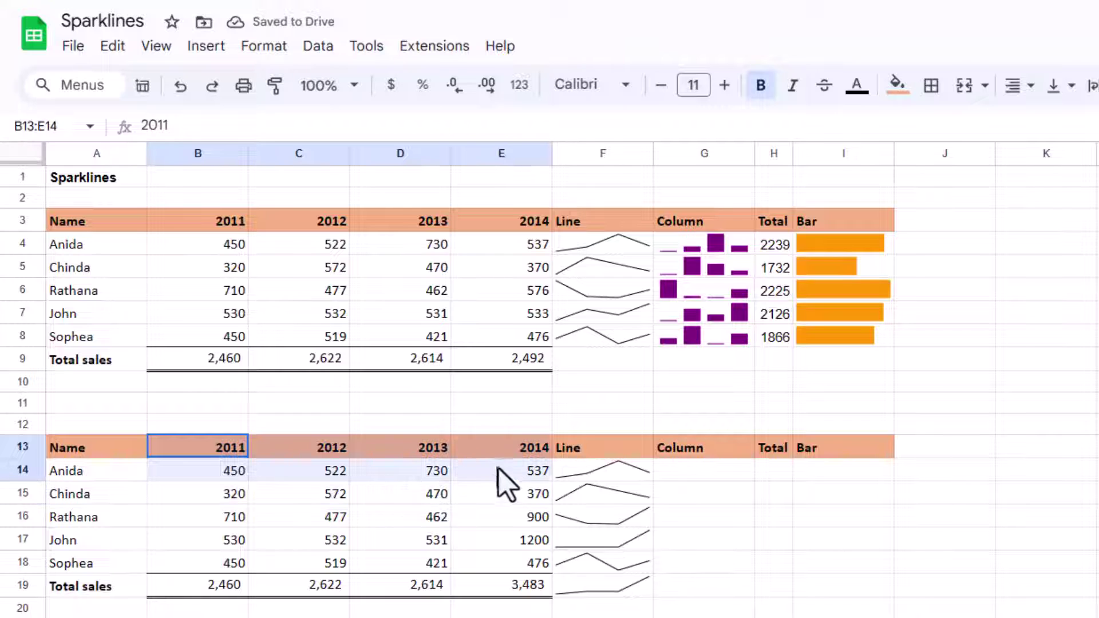
pyautogui.click(206, 47)
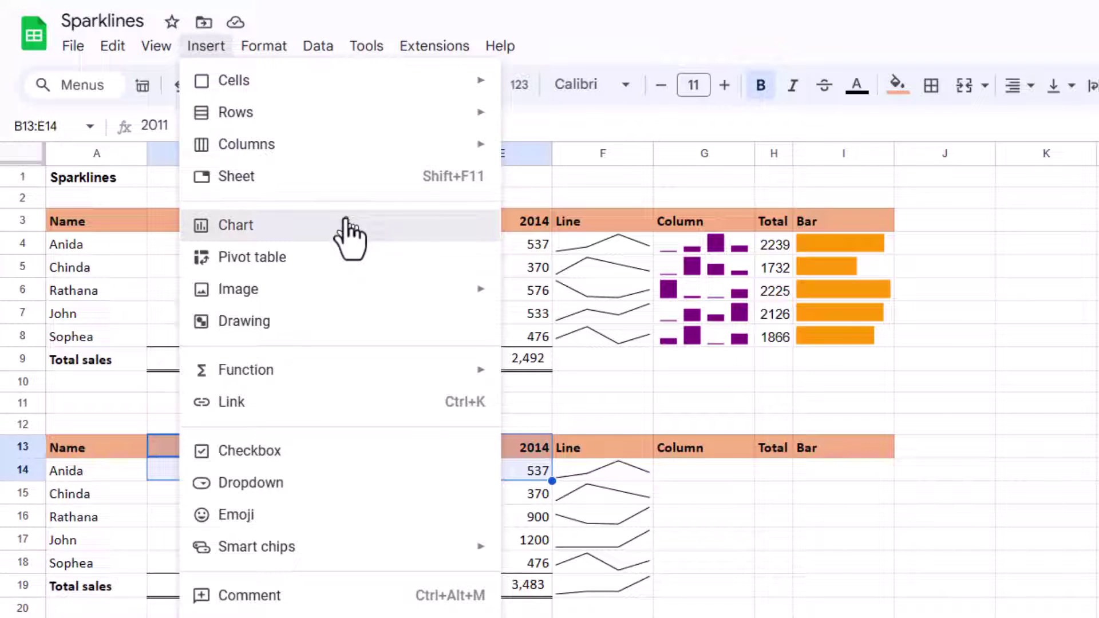
pyautogui.click(358, 240)
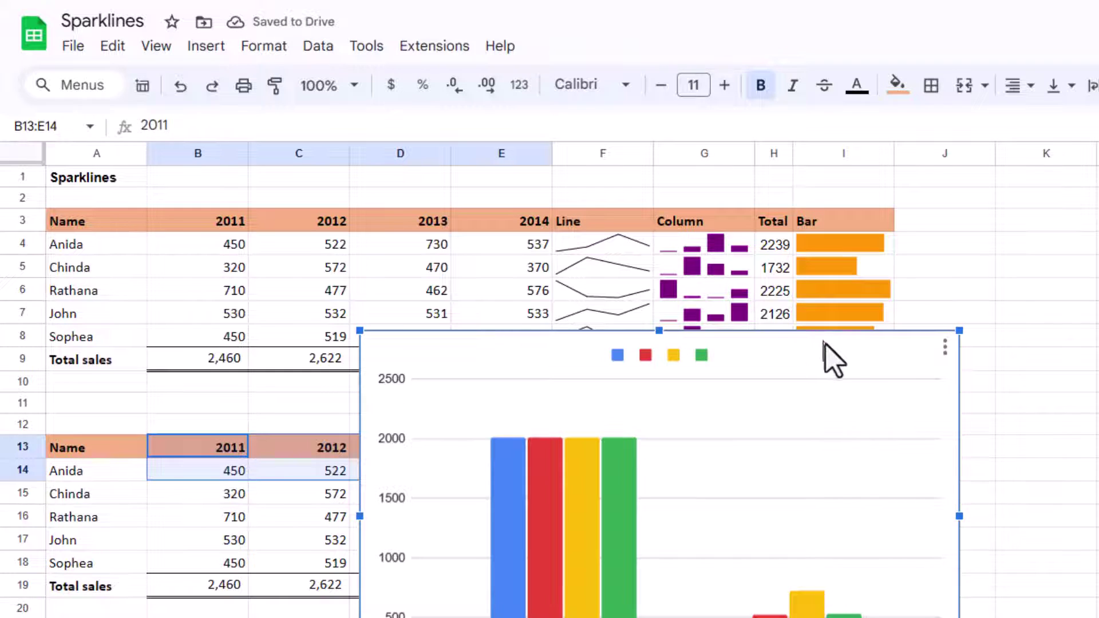
pyautogui.moveTo(763, 359); pyautogui.dragTo(1039, 336)
pyautogui.press('Delete')
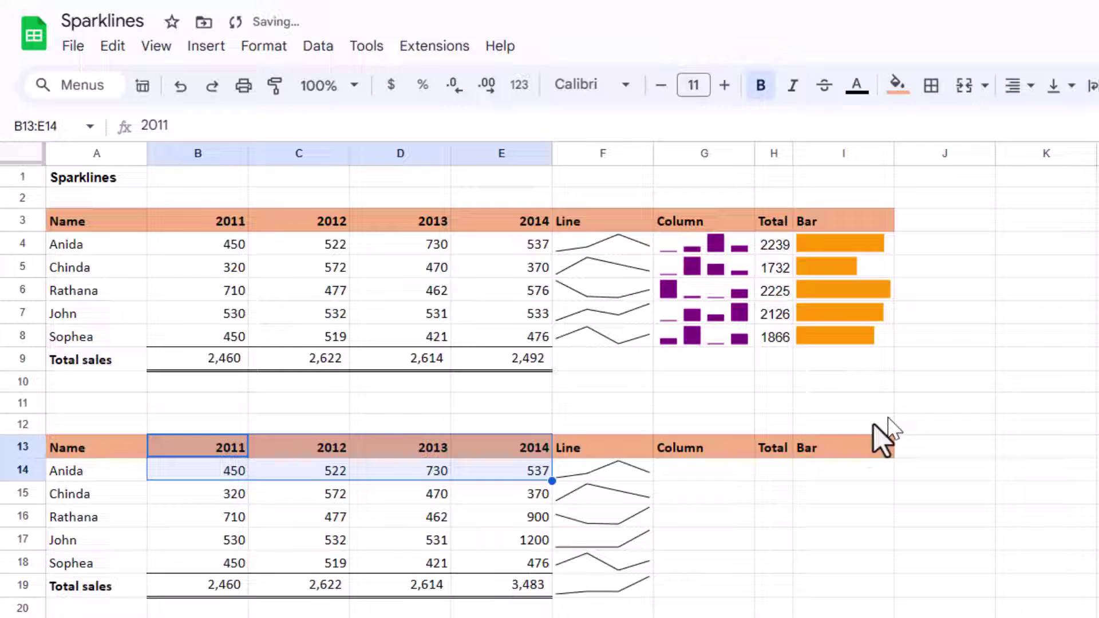
# Change F14's formula to =SPARKLINE(B14:E14,{"color","blue"}) so its line draws blue.
pyautogui.click(692, 475)
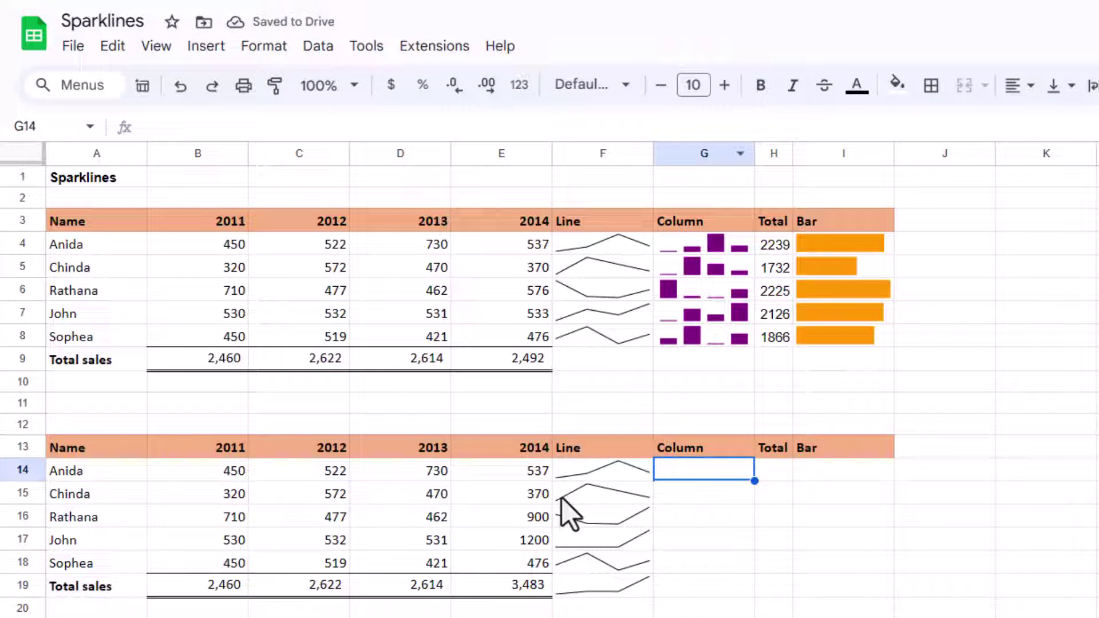
pyautogui.click(581, 469)
pyautogui.doubleClick(610, 473)
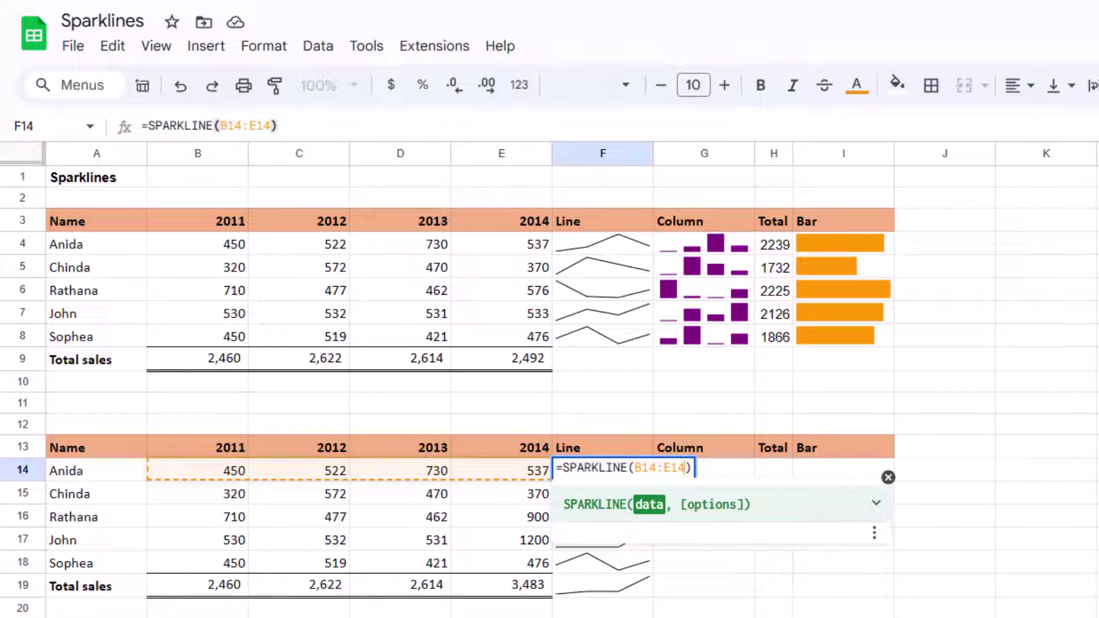
pyautogui.write(',')
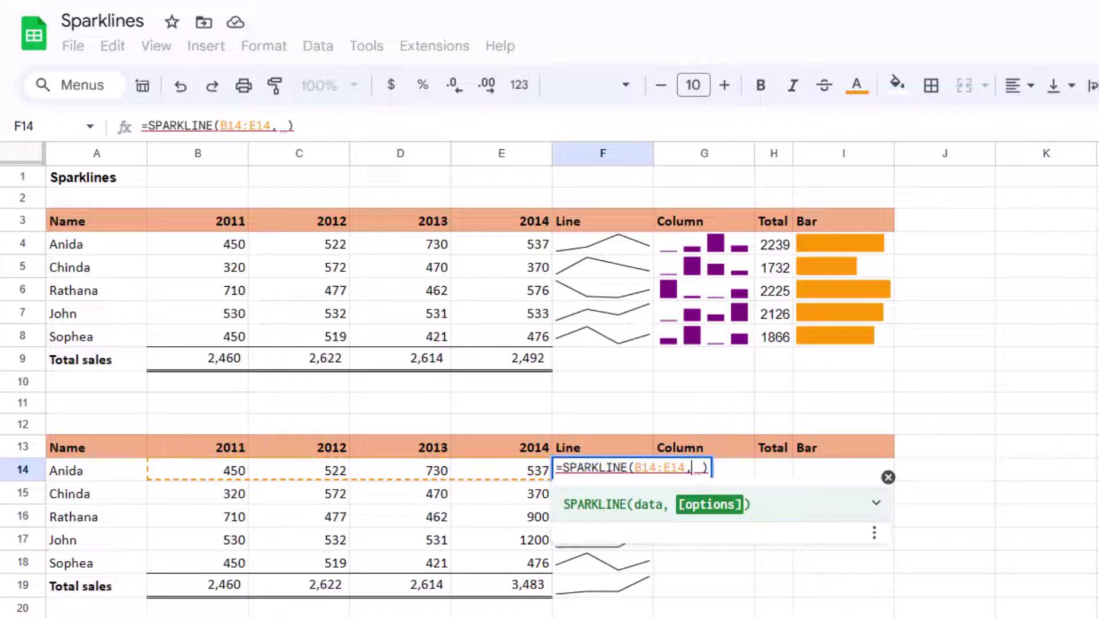
pyautogui.write('{')
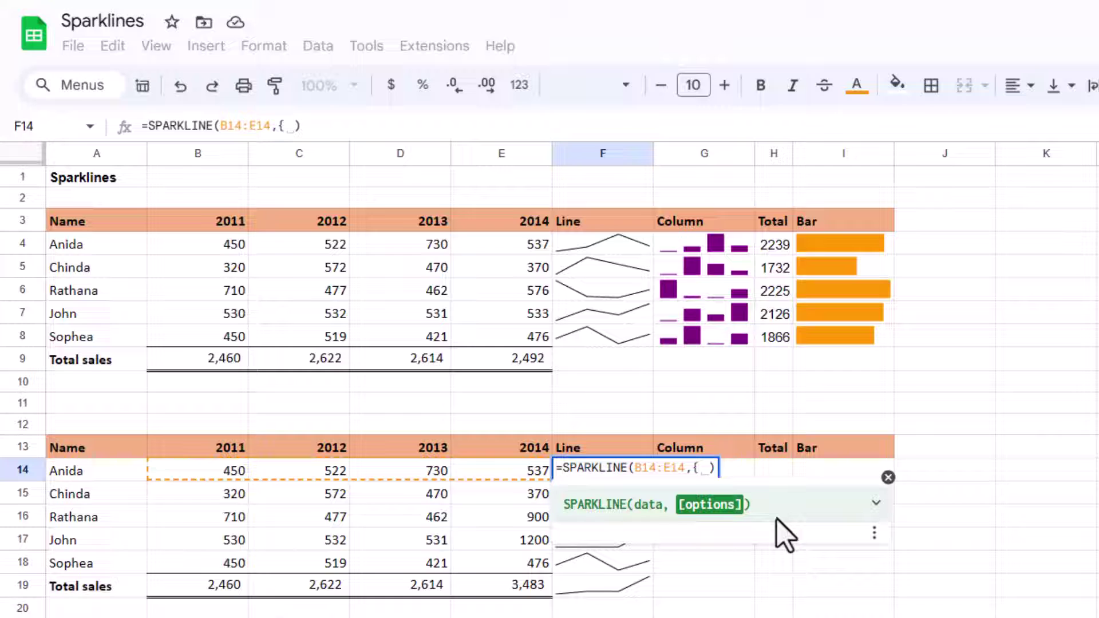
pyautogui.write('"color"')
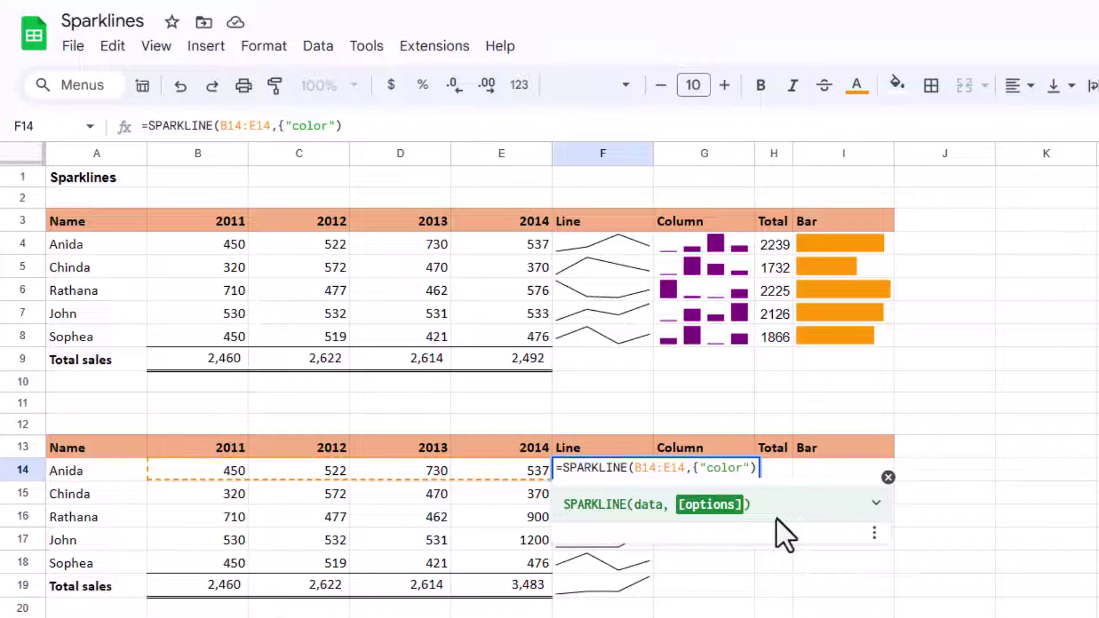
pyautogui.write(',')
pyautogui.press('BackSpace')
pyautogui.write('"blue"')
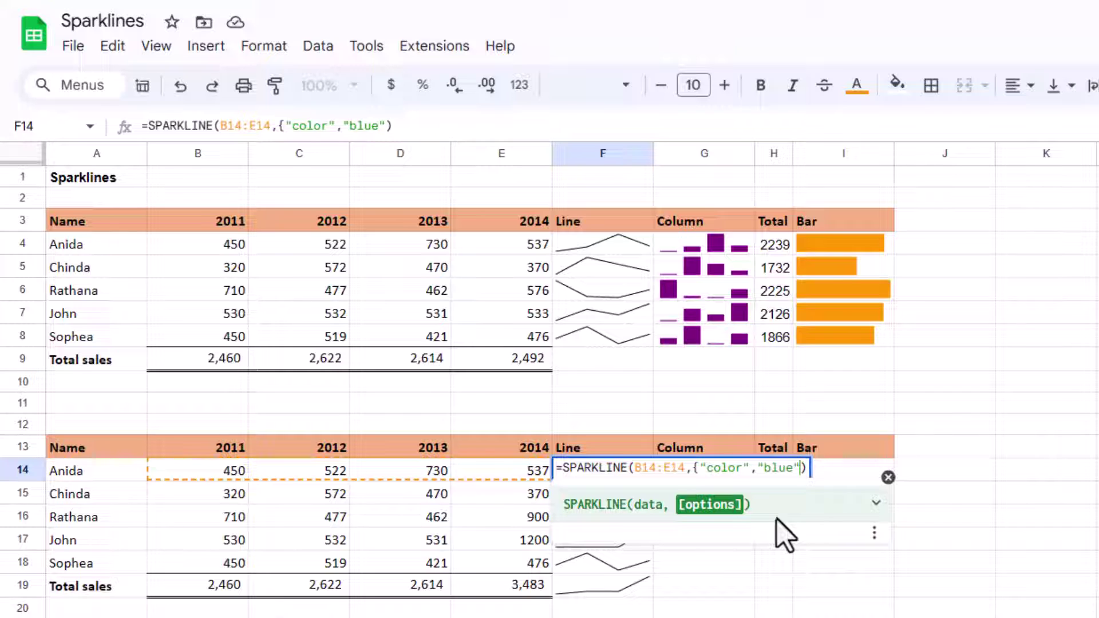
pyautogui.write('}')
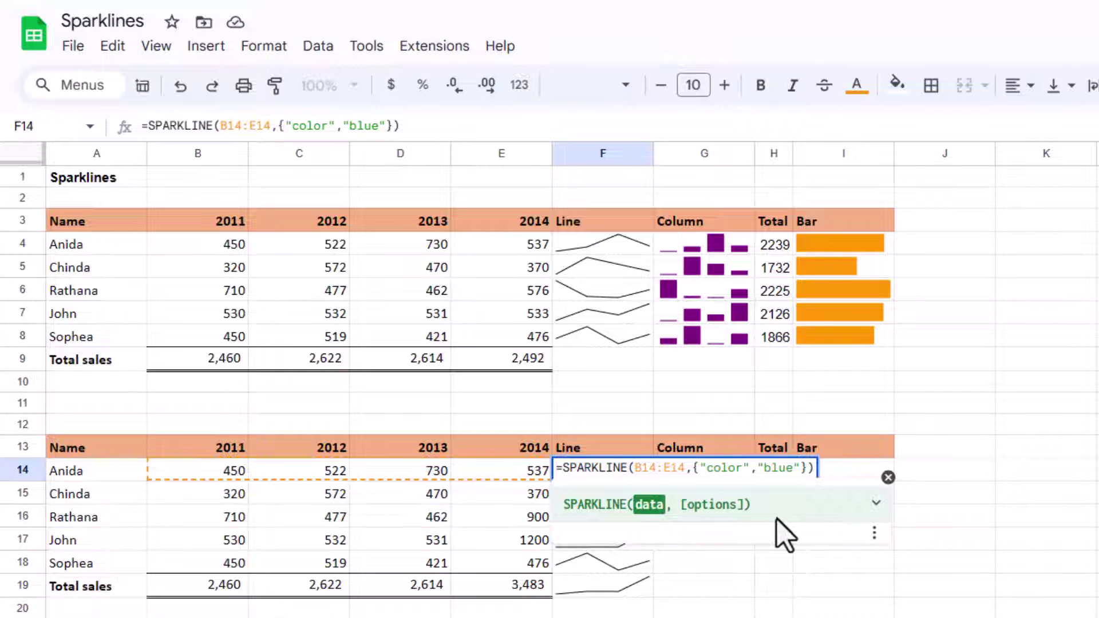
pyautogui.write(')')
pyautogui.press('Left')
pyautogui.press('Left')
pyautogui.press('Left')
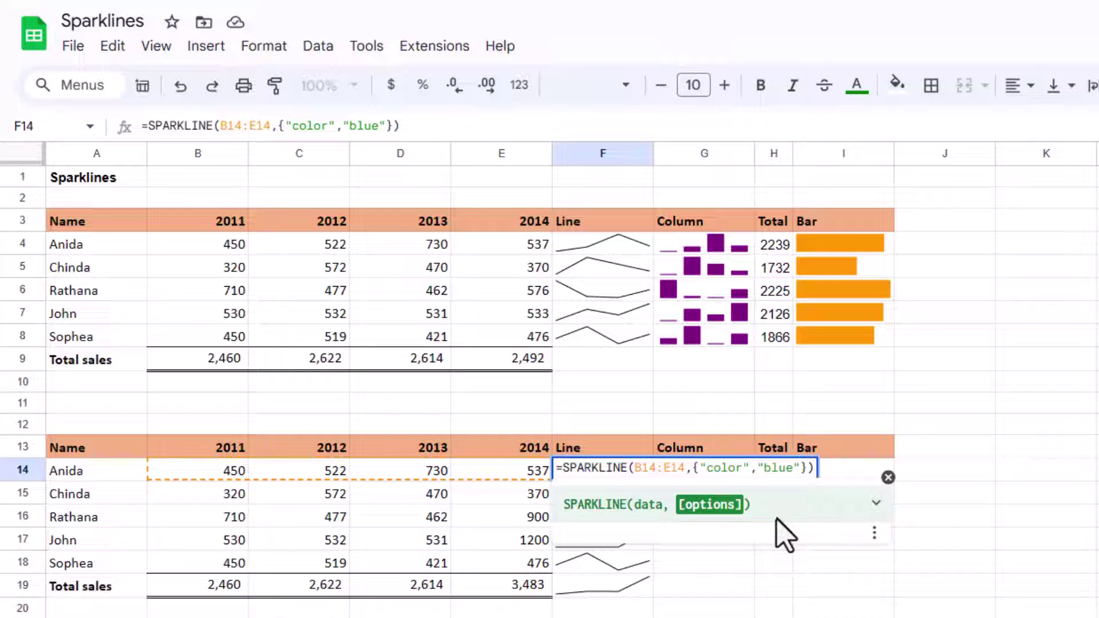
pyautogui.press('Return')
pyautogui.click(626, 464)
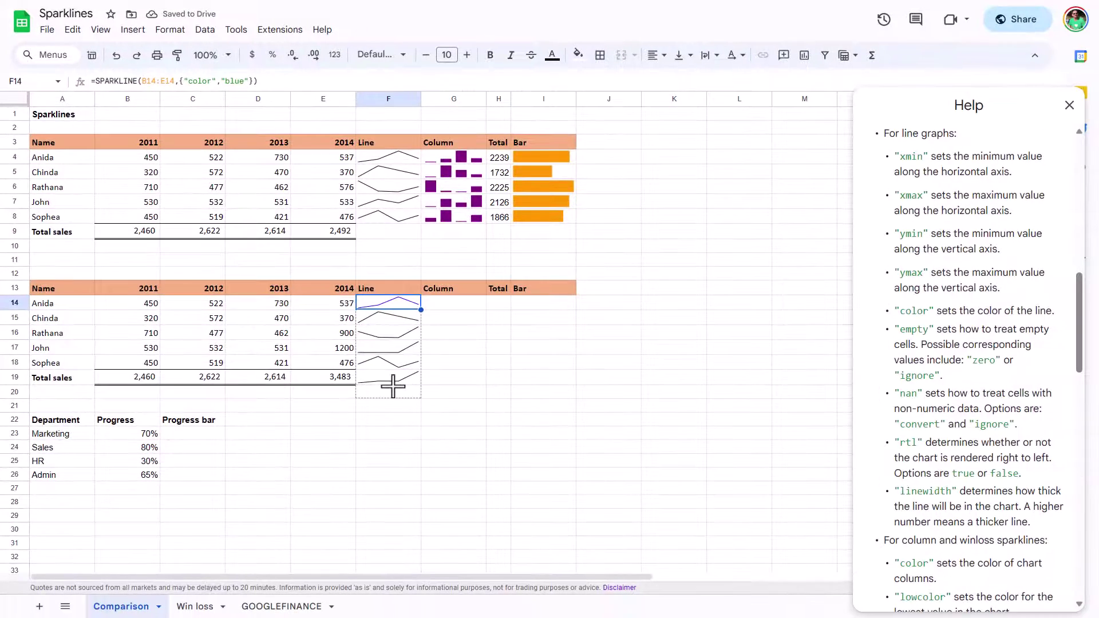
pyautogui.moveTo(392, 386); pyautogui.dragTo(393, 380)
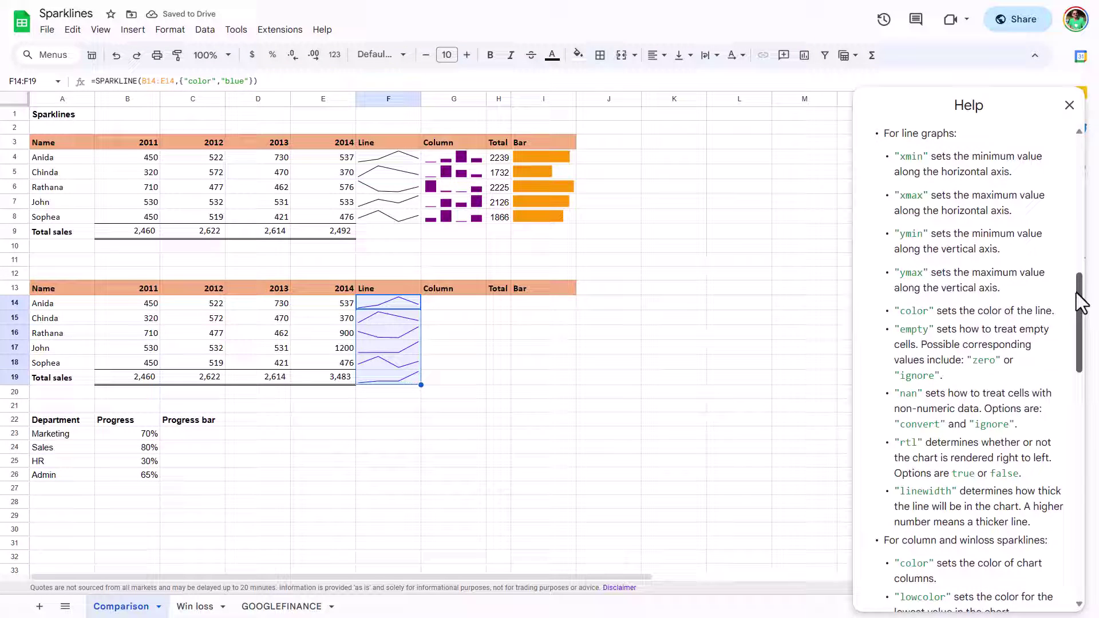
pyautogui.moveTo(1083, 306); pyautogui.dragTo(1084, 380)
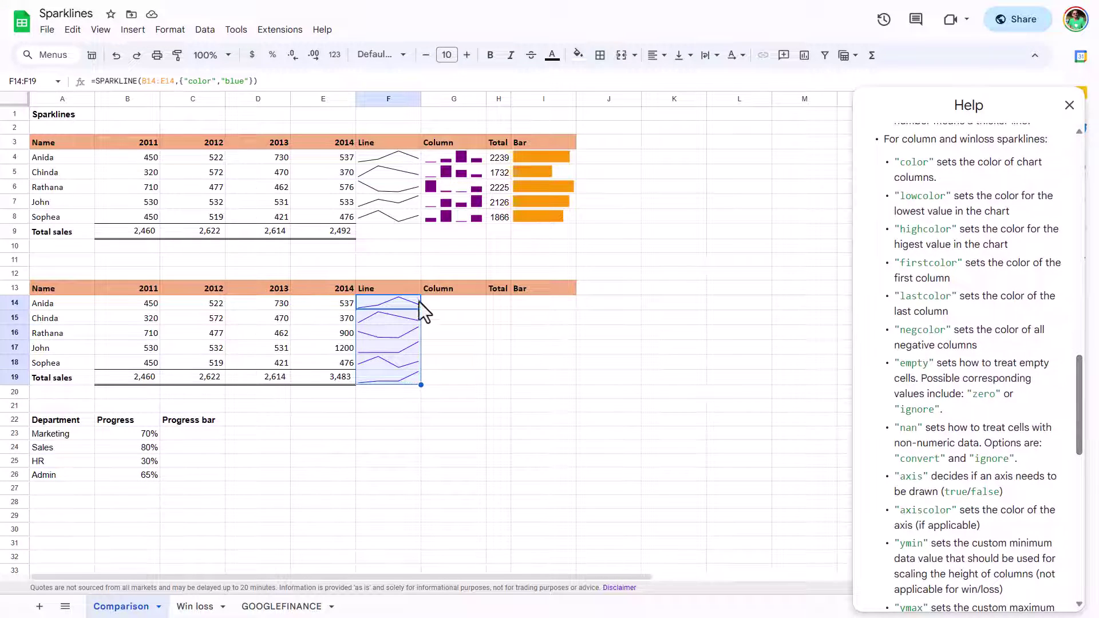
pyautogui.click(452, 303)
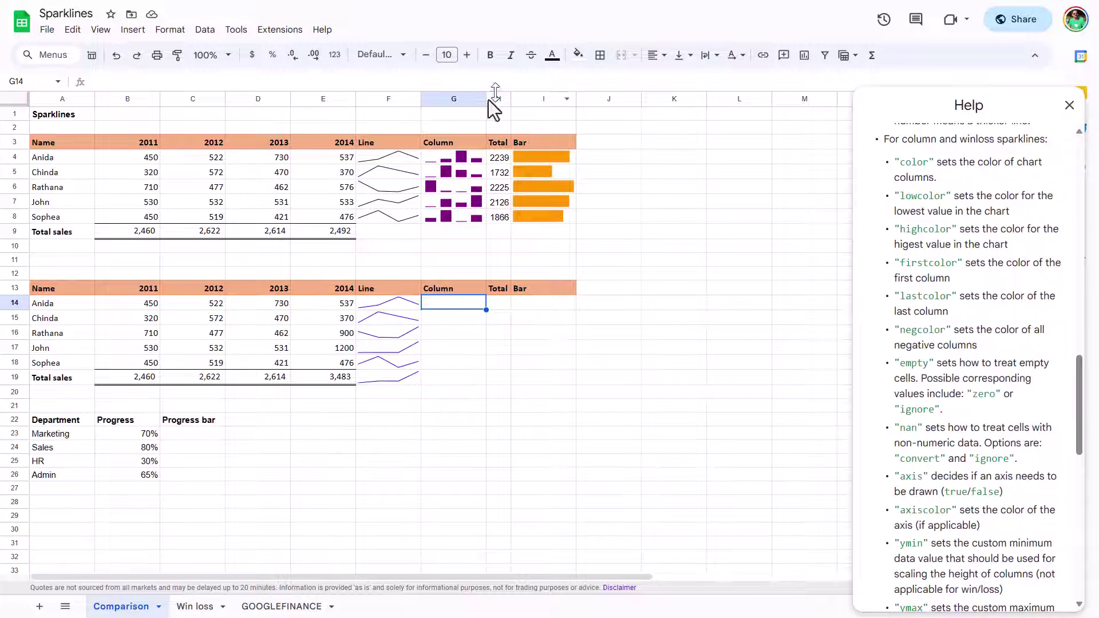
pyautogui.click(430, 161)
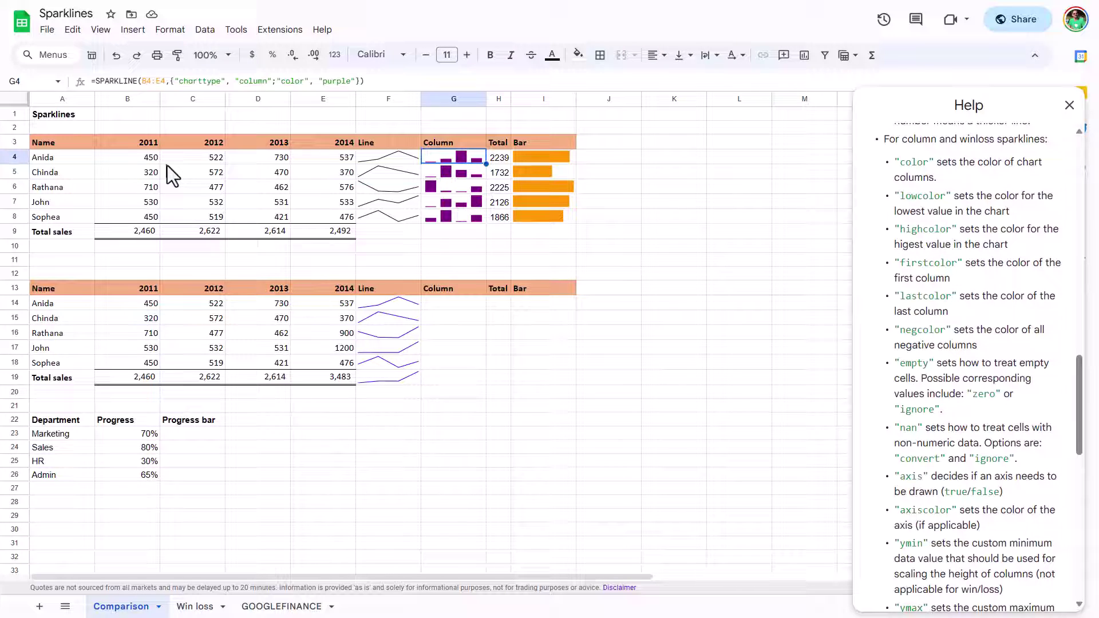
pyautogui.click(384, 170)
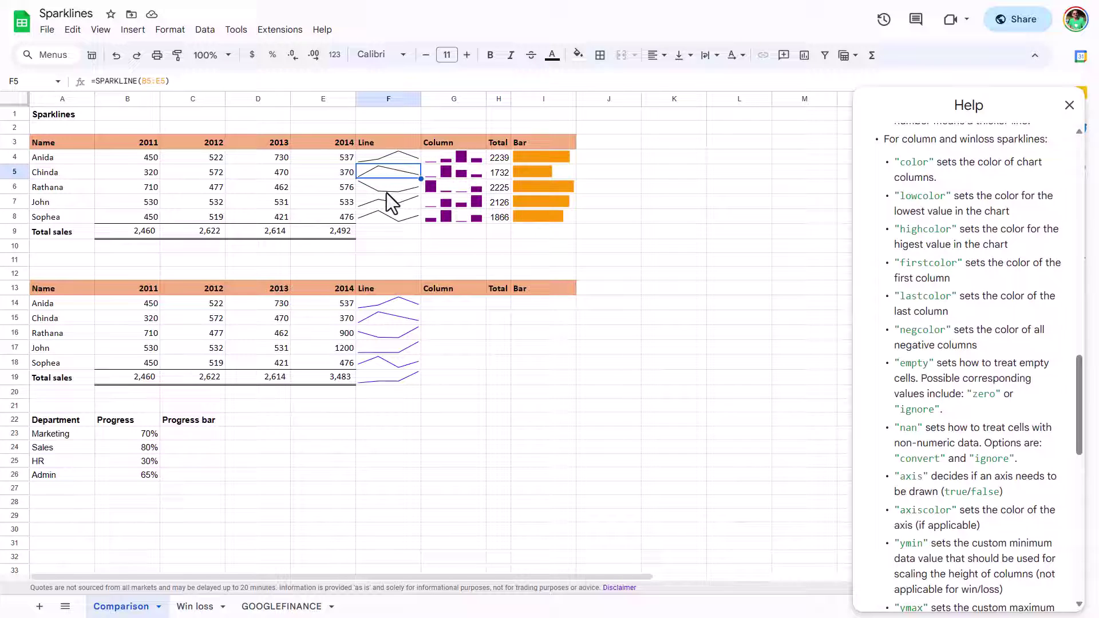
pyautogui.press('Down')
pyautogui.press('Down')
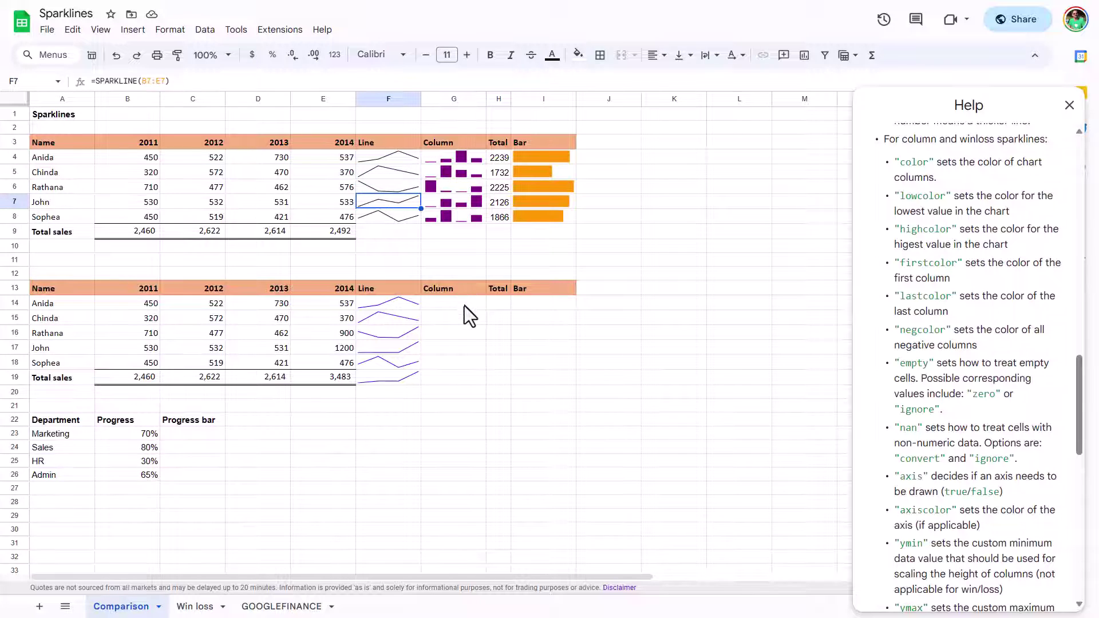
# Enter =SPARKLINE(B14:E14,{"charttype","column"}) in G14 and fill it down to G19.
pyautogui.click(463, 306)
pyautogui.write('=')
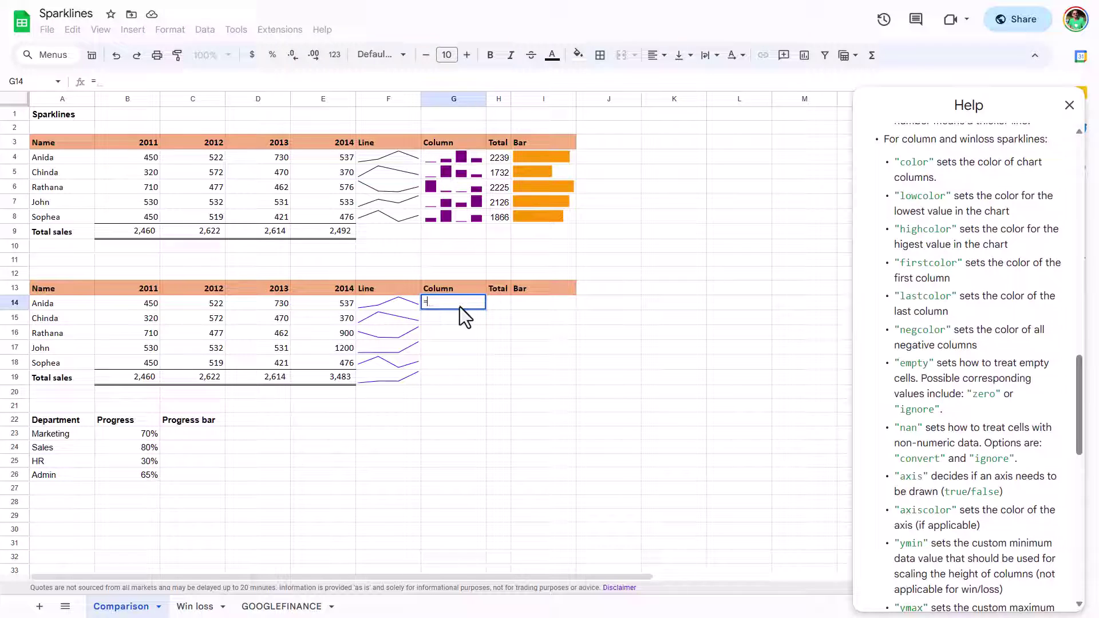
pyautogui.write('spar')
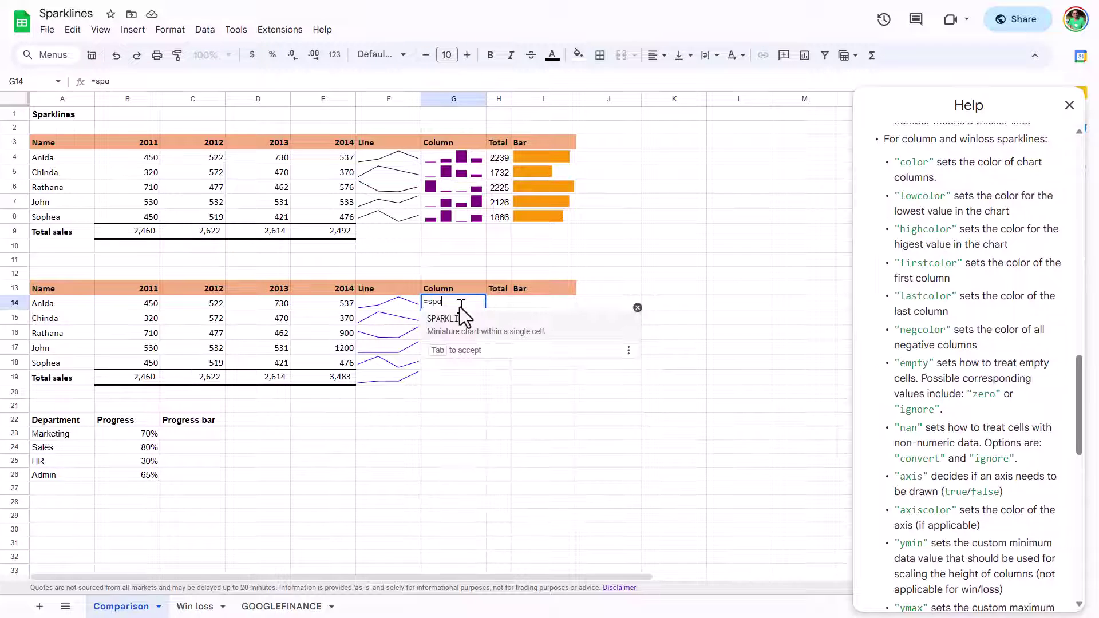
pyautogui.press('Tab')
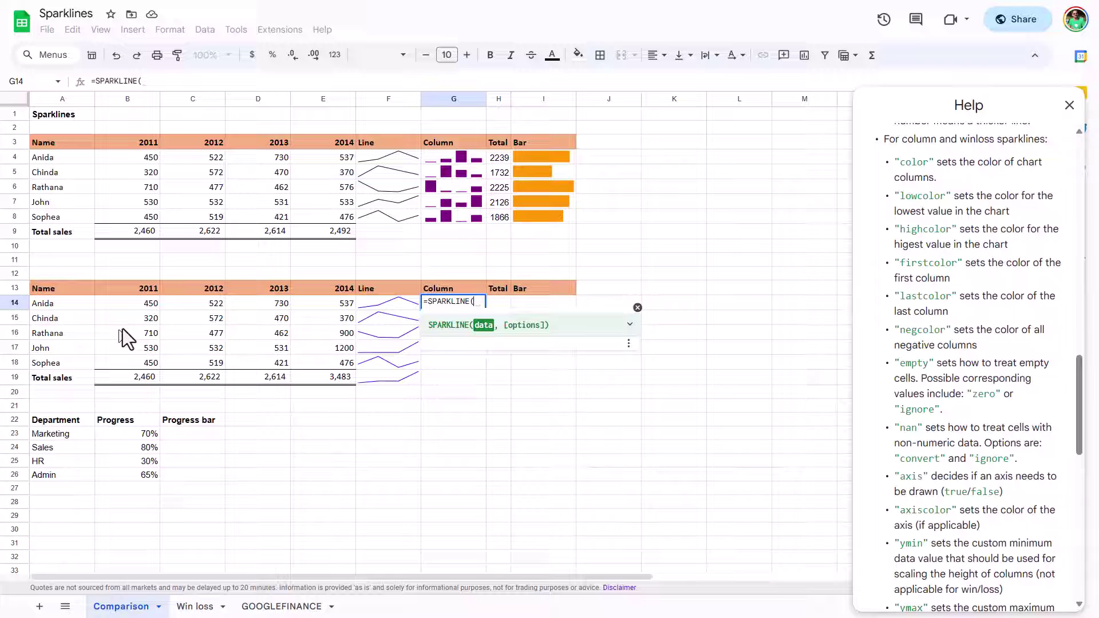
pyautogui.moveTo(150, 305); pyautogui.dragTo(334, 305)
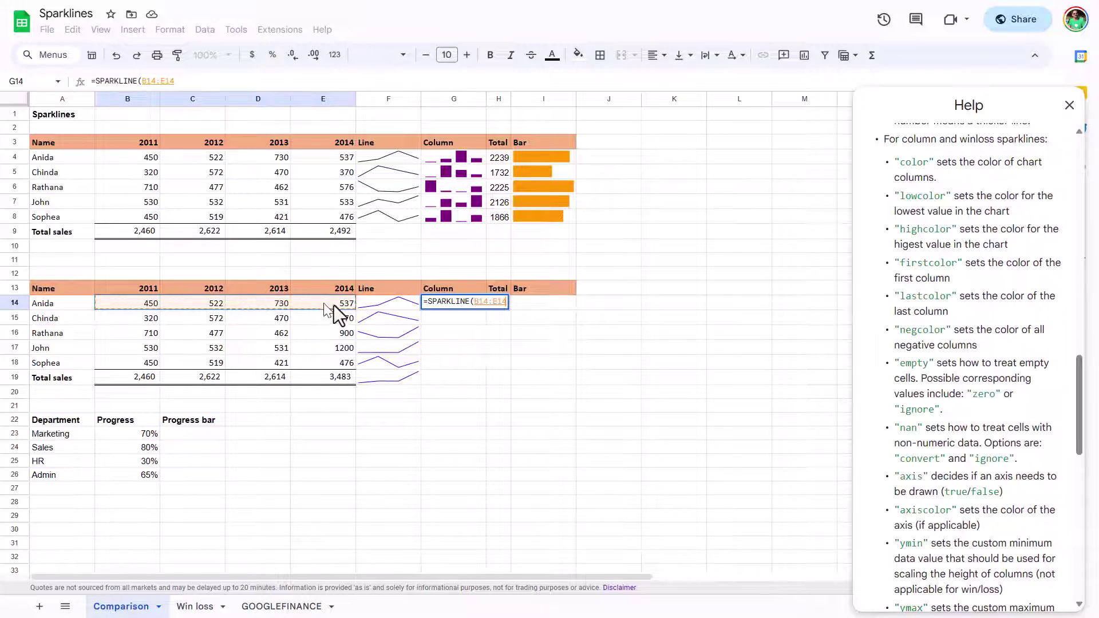
pyautogui.write(',')
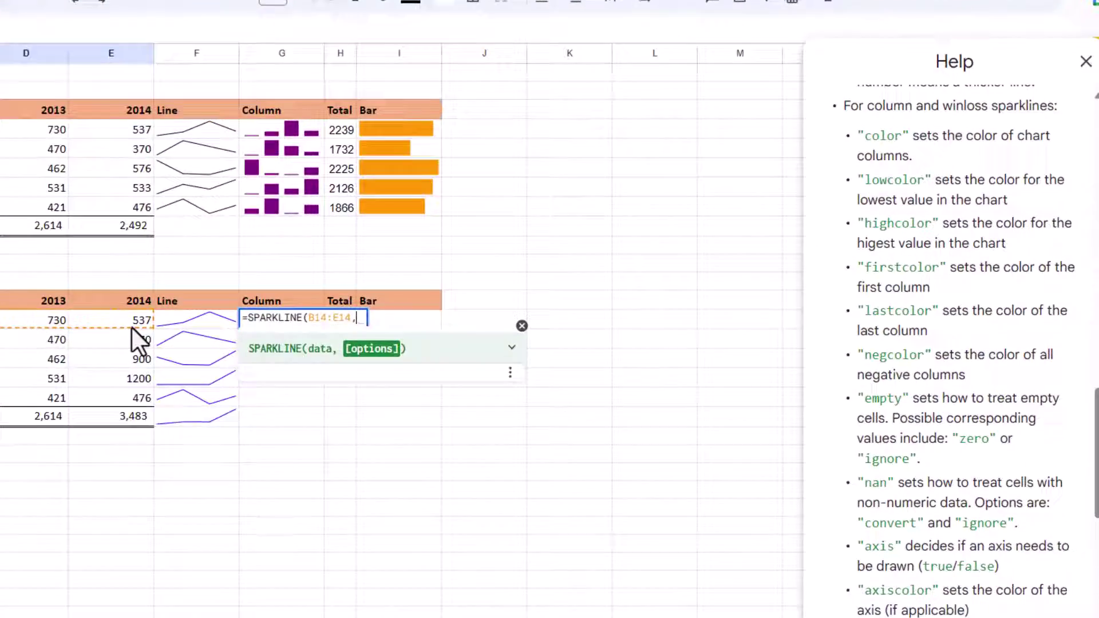
pyautogui.write('{')
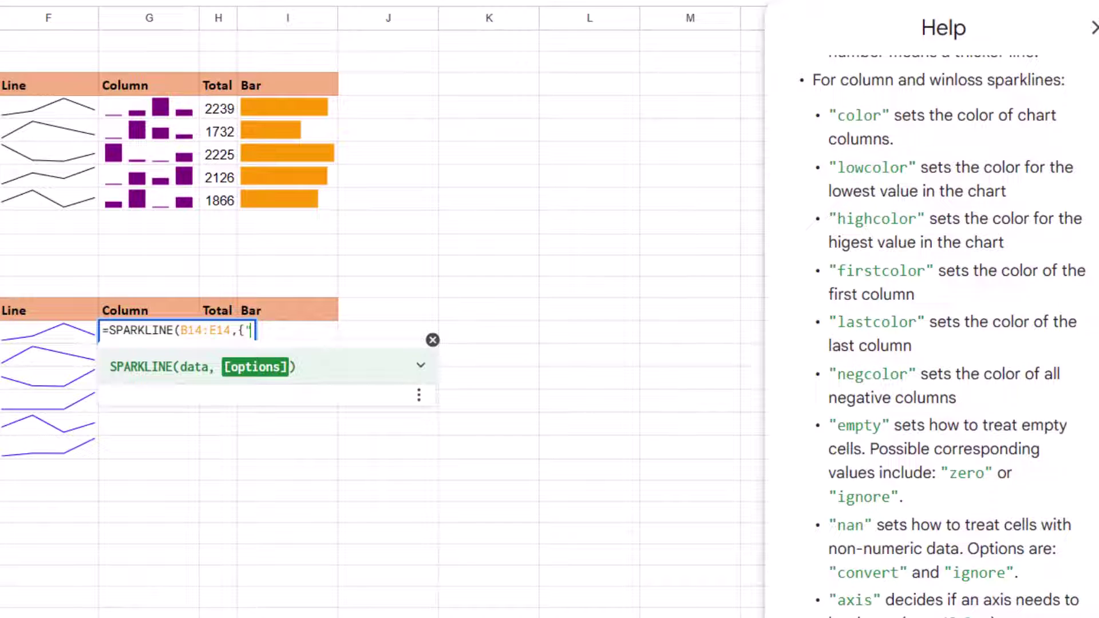
pyautogui.write('"charttype')
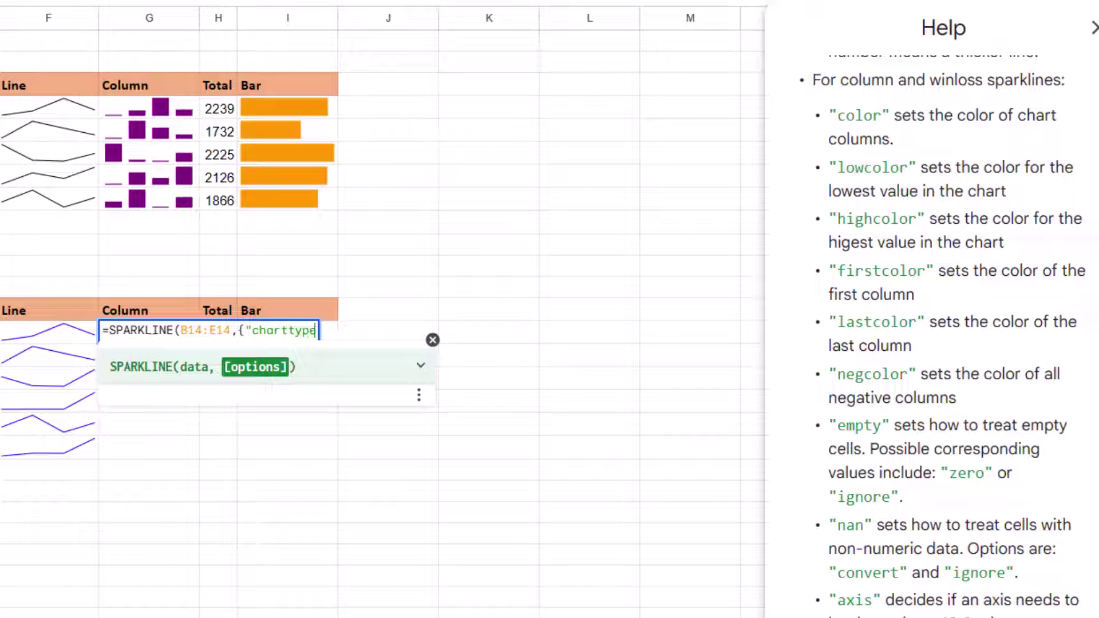
pyautogui.write('","column"')
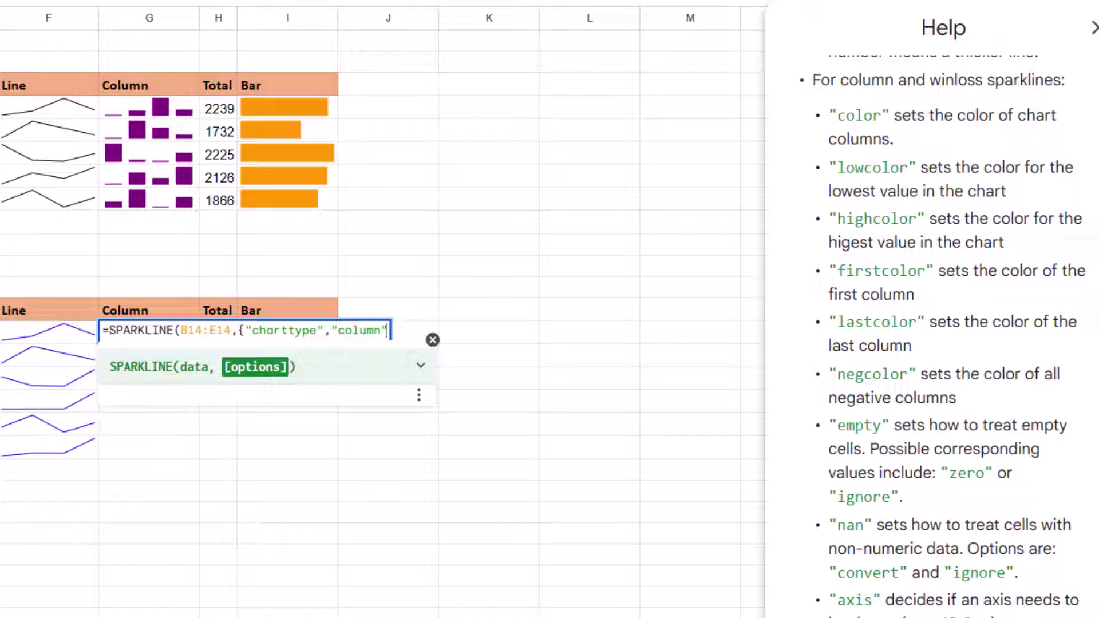
pyautogui.write('})')
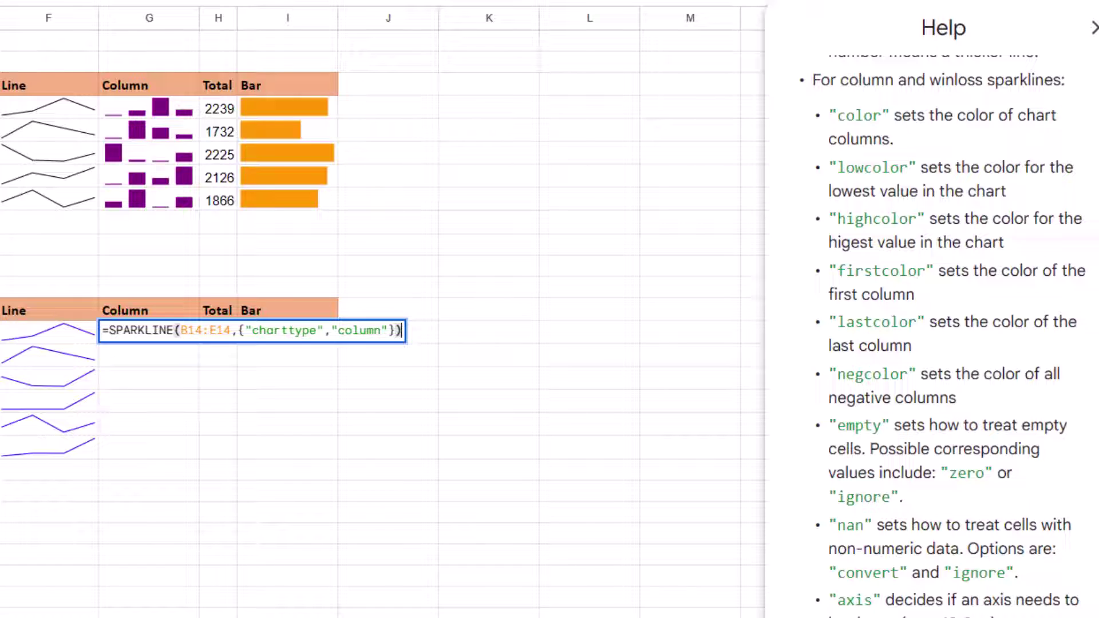
pyautogui.press('Return')
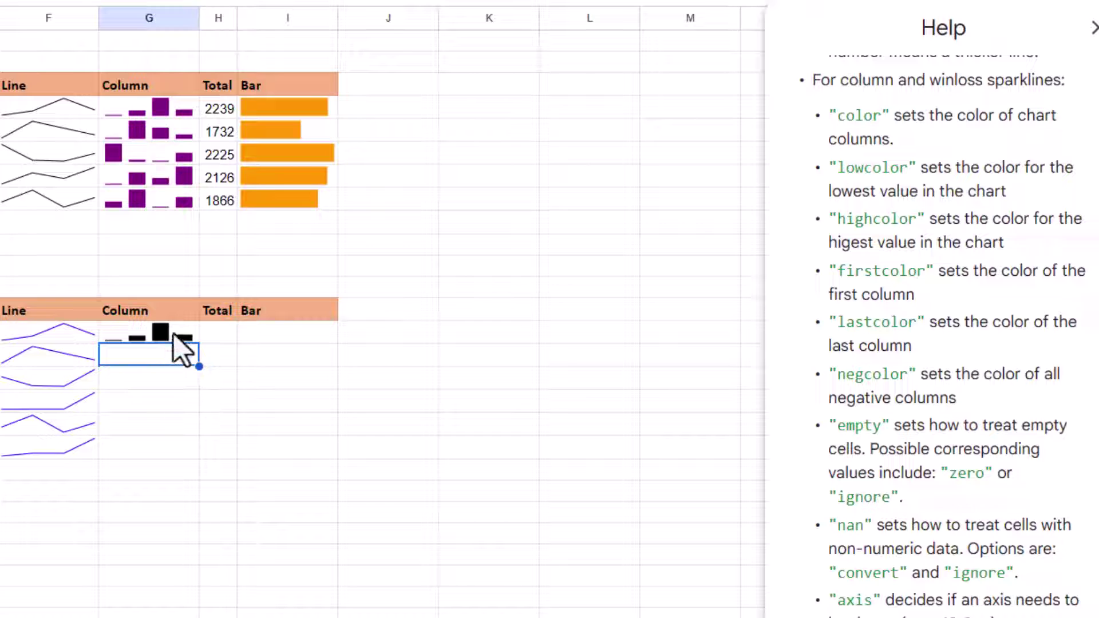
pyautogui.press('Up')
pyautogui.moveTo(199, 343); pyautogui.dragTo(182, 422)
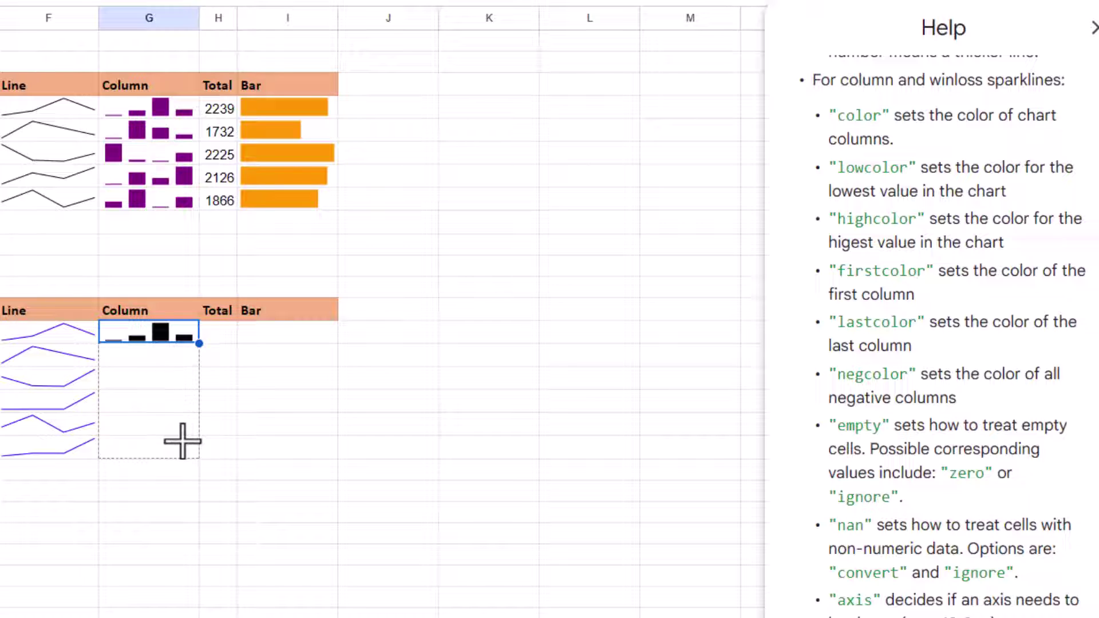
pyautogui.moveTo(182, 441); pyautogui.dragTo(182, 441)
# Add "color","purple" to G14's sparkline options and copy it down to G19.
pyautogui.doubleClick(183, 339)
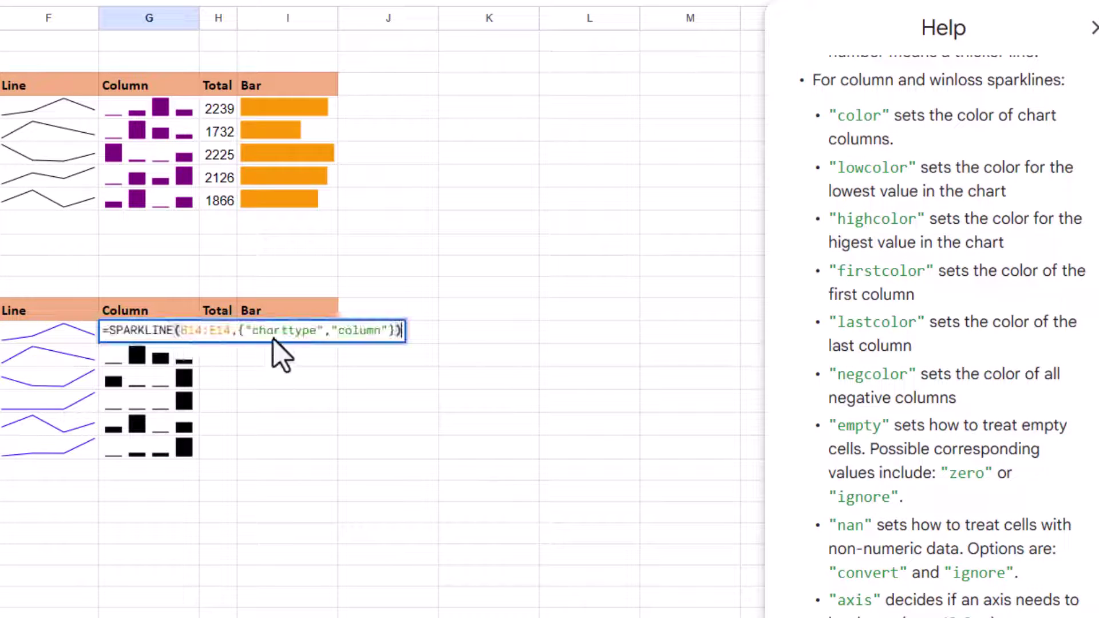
pyautogui.click(386, 330)
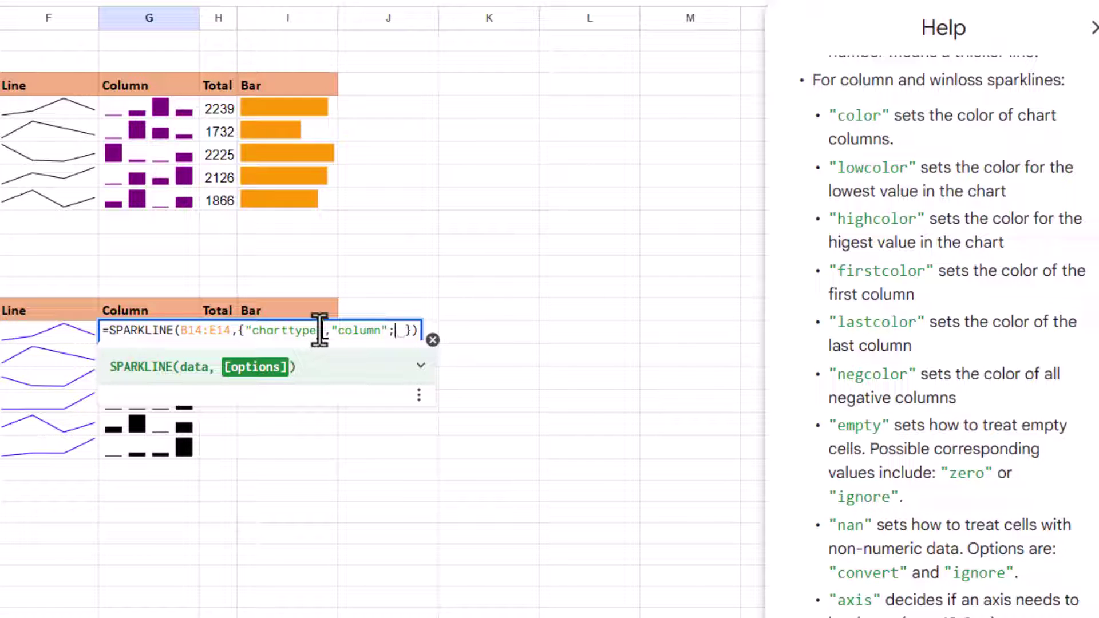
pyautogui.write('"color"')
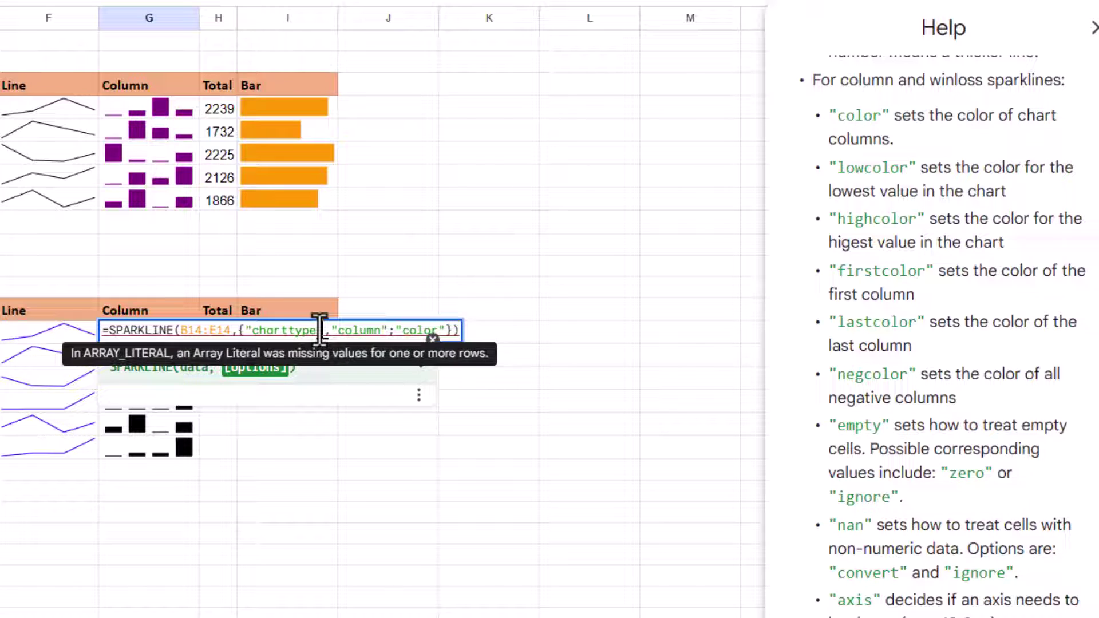
pyautogui.write(',')
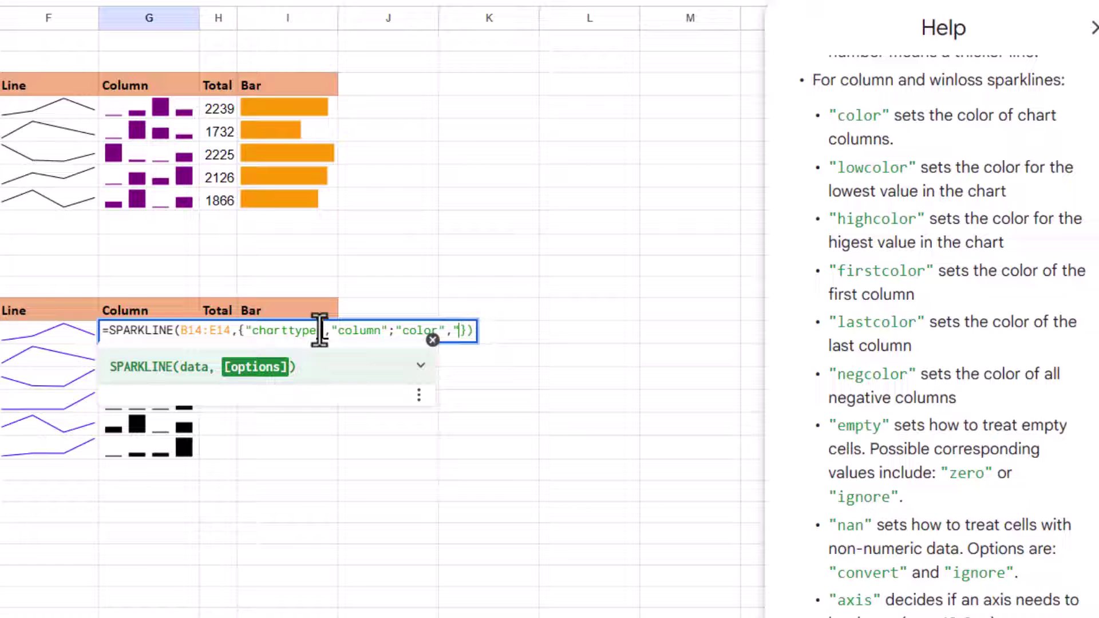
pyautogui.write('"purple')
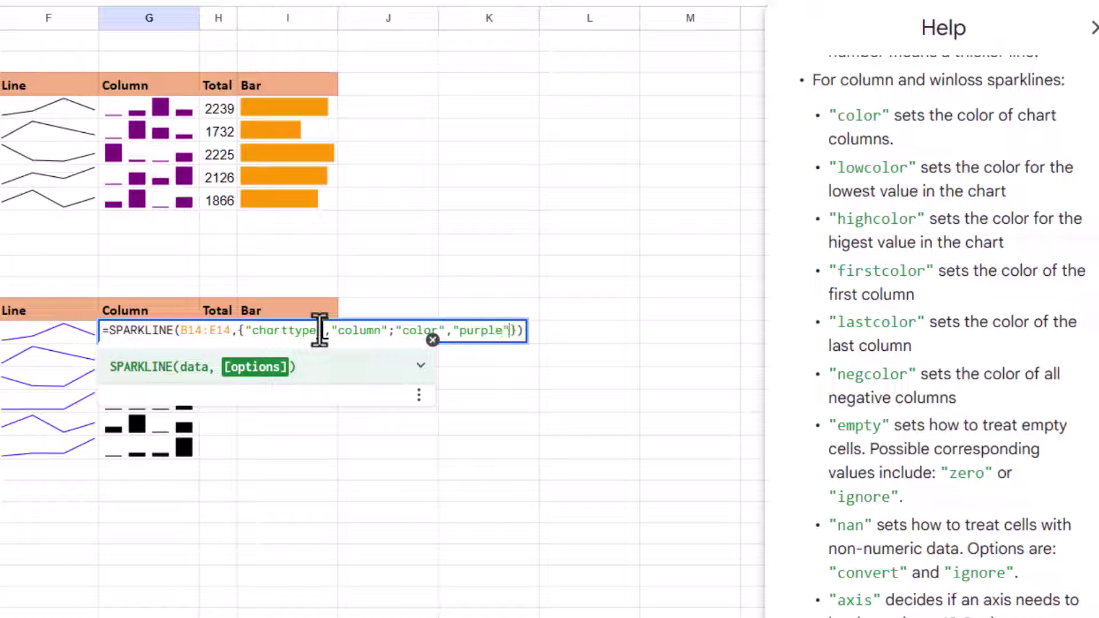
pyautogui.press('Right')
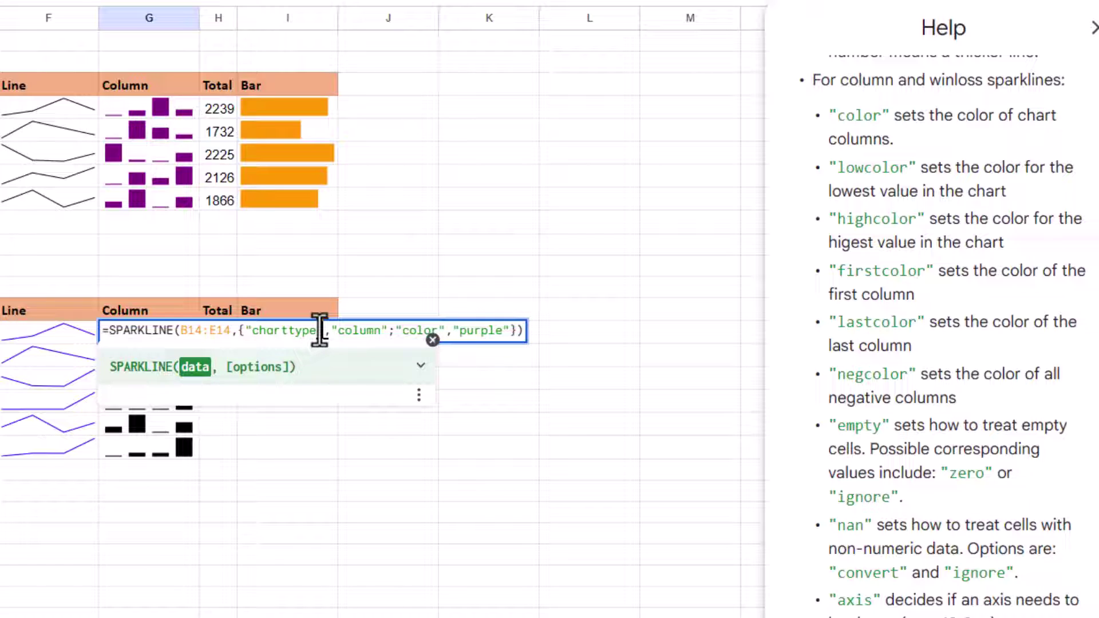
pyautogui.press('Right')
pyautogui.press('Return')
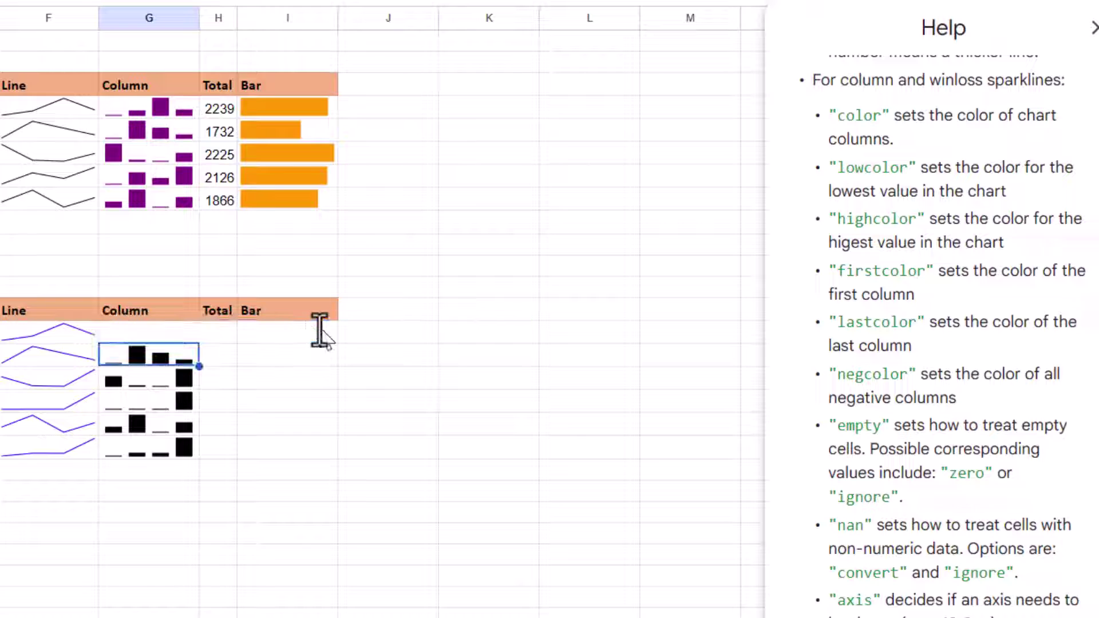
pyautogui.click(179, 329)
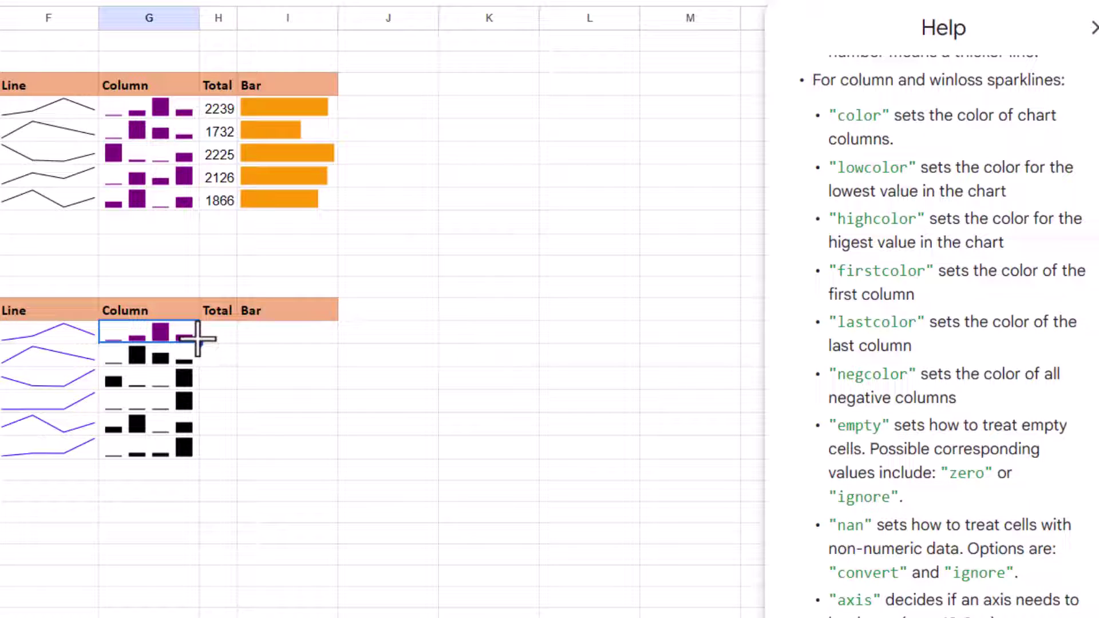
pyautogui.moveTo(200, 345); pyautogui.dragTo(185, 464)
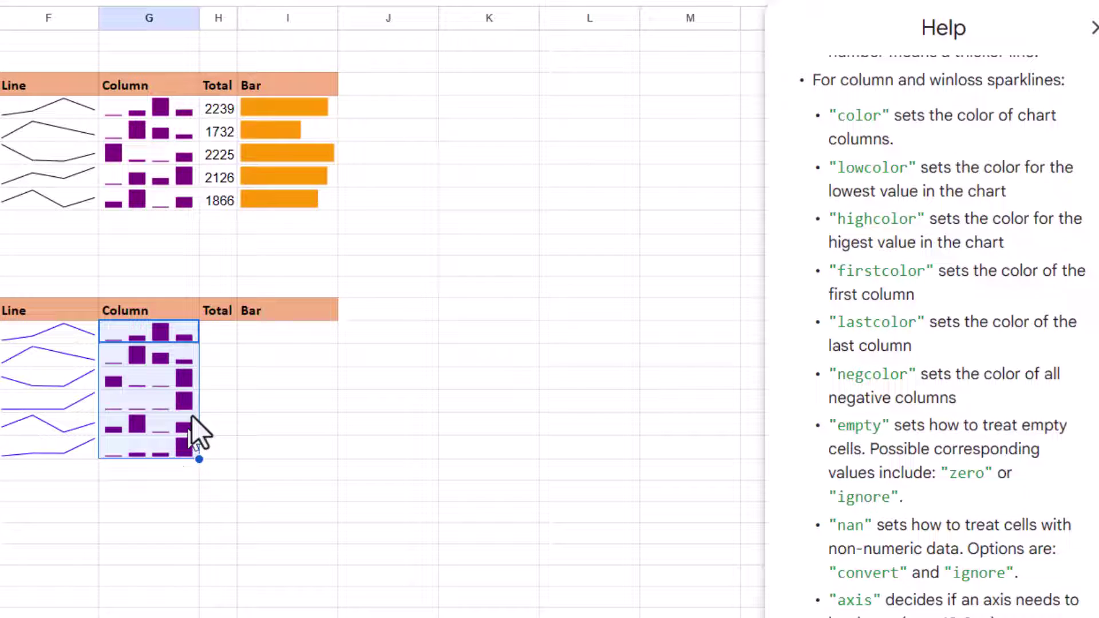
pyautogui.click(215, 337)
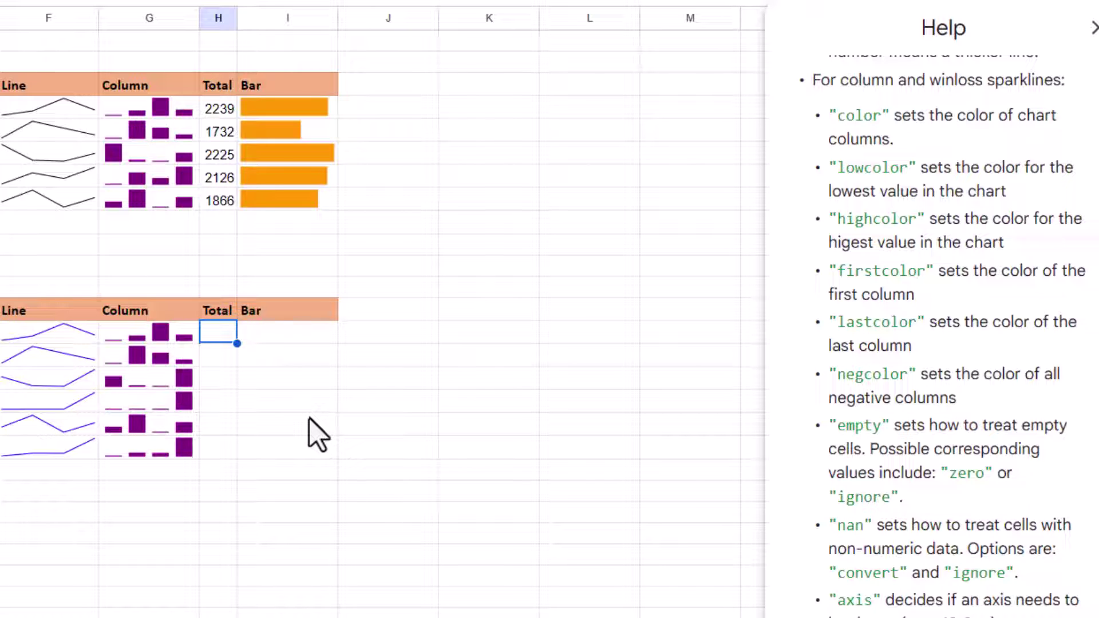
# Total each row with SUM(B14:E14) filled down: 2239, 1732, 2549, 2793, 1866.
pyautogui.press('Left')
pyautogui.press('Left')
pyautogui.press('Right')
pyautogui.press('Right')
pyautogui.press('Left')
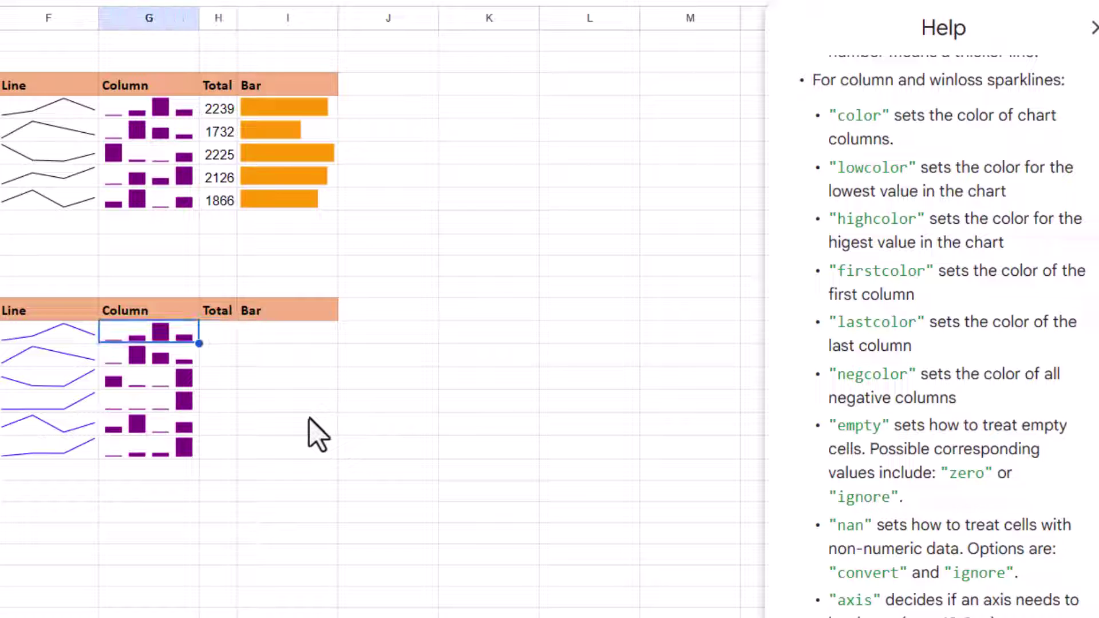
pyautogui.scroll(-8, 952, 362)
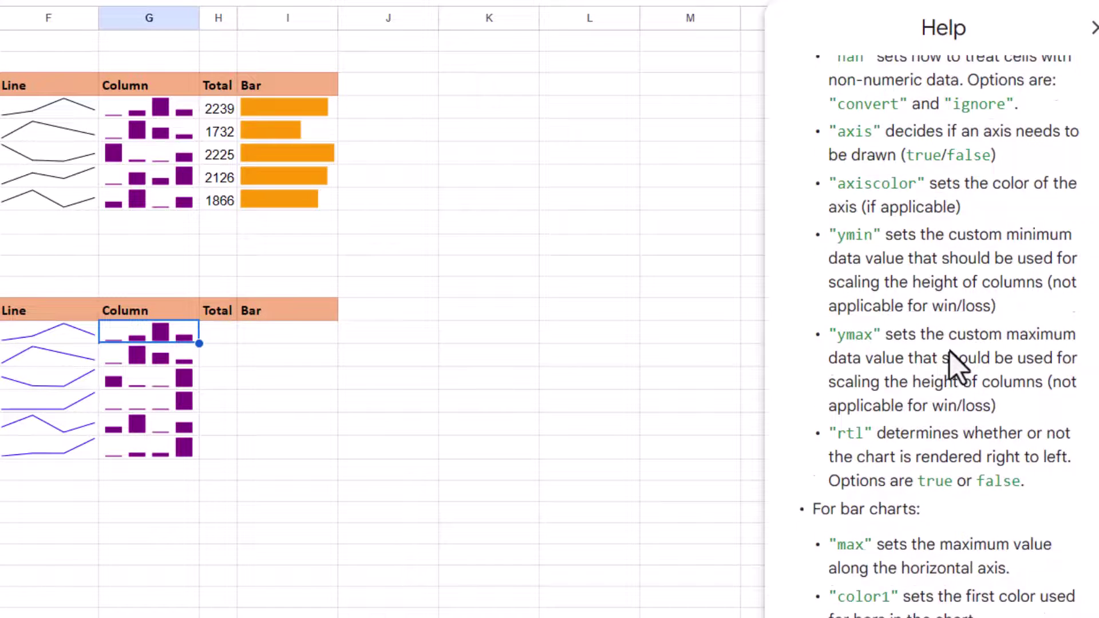
pyautogui.scroll(8, 952, 363)
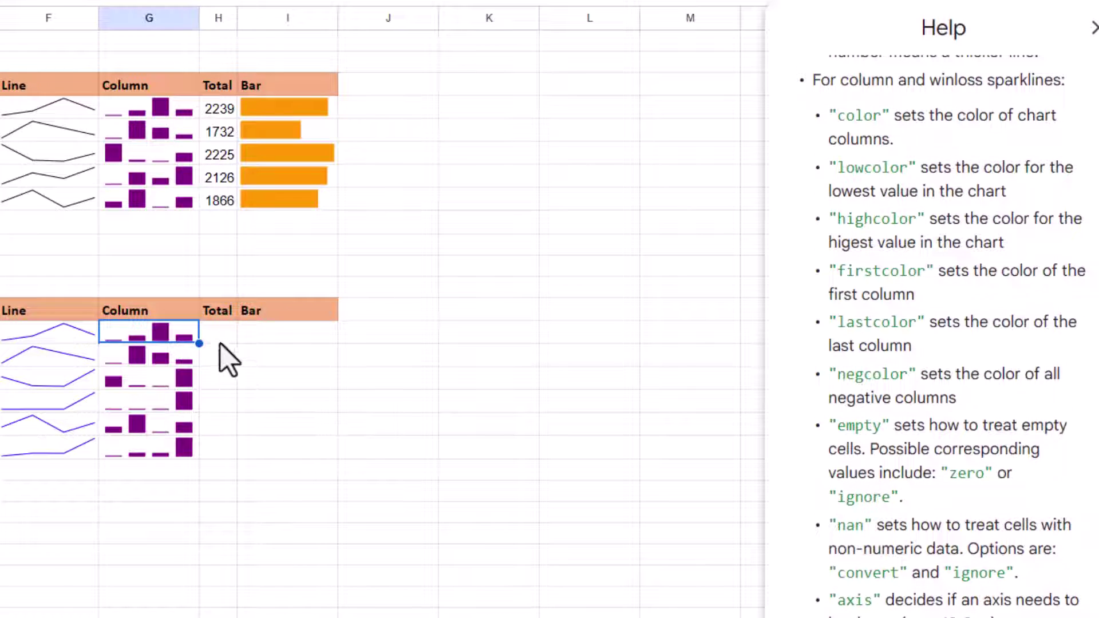
pyautogui.press('Right')
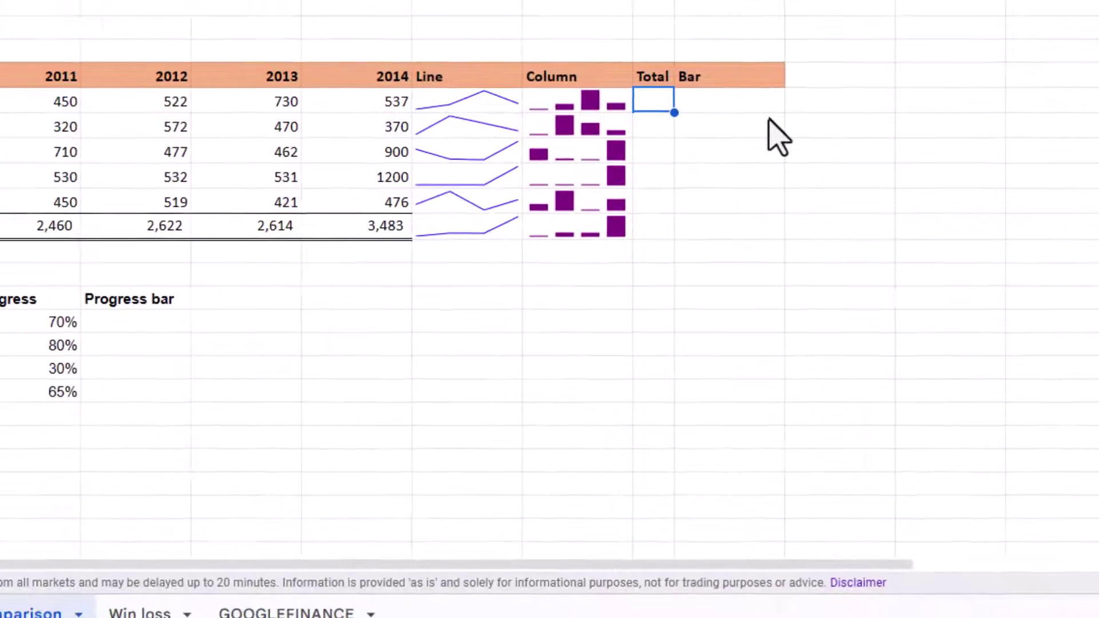
pyautogui.write('=')
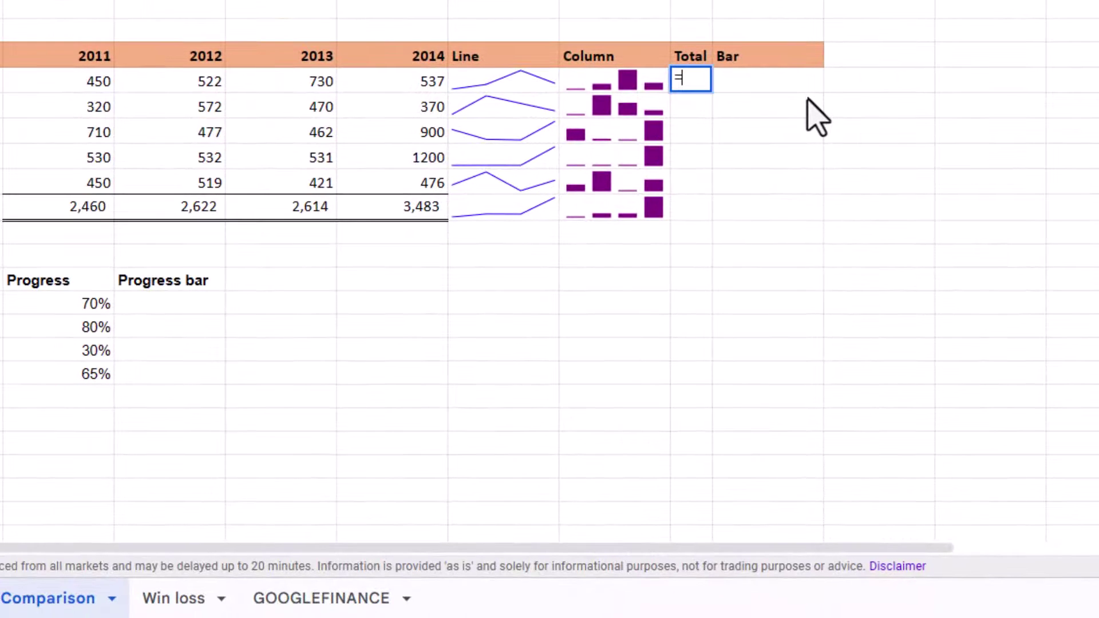
pyautogui.write('sum')
pyautogui.click(730, 108)
pyautogui.moveTo(712, 93); pyautogui.dragTo(703, 189)
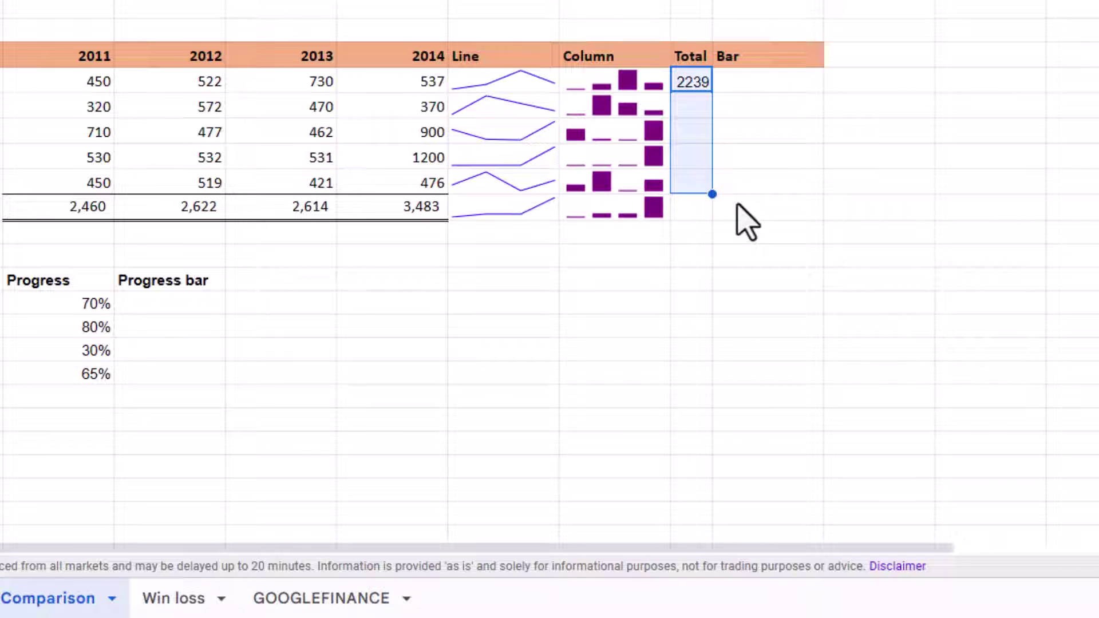
pyautogui.click(766, 84)
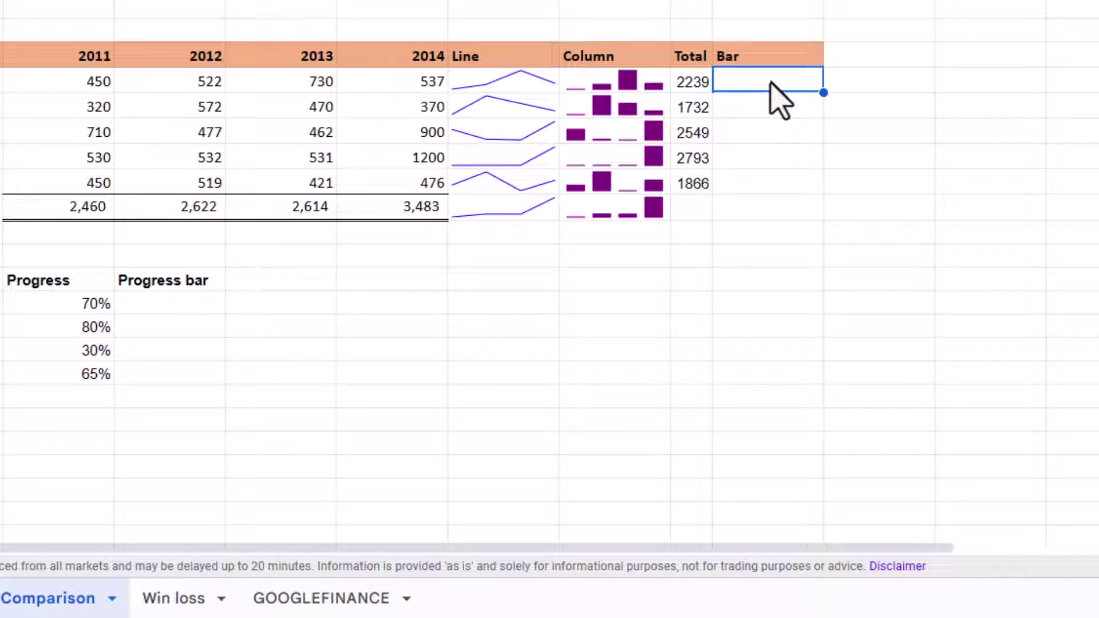
# Enter =SPARKLINE(B14:E14,{"charttype","bar"}) in the first row's Bar cell.
pyautogui.write('=sparkl')
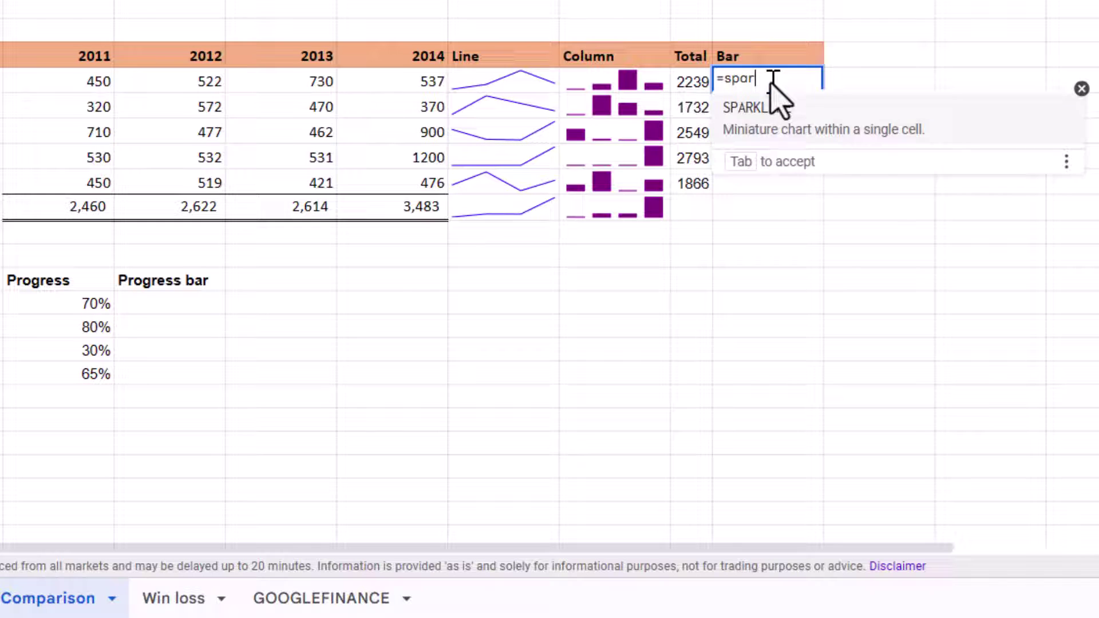
pyautogui.press('Tab')
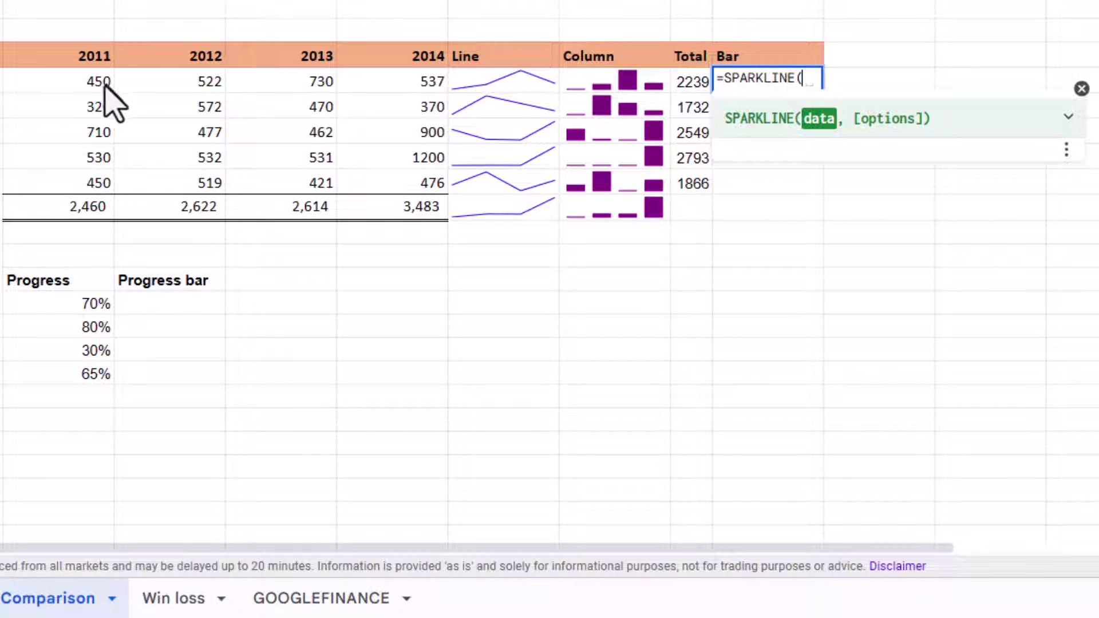
pyautogui.click(102, 84)
pyautogui.moveTo(184, 82); pyautogui.dragTo(412, 86)
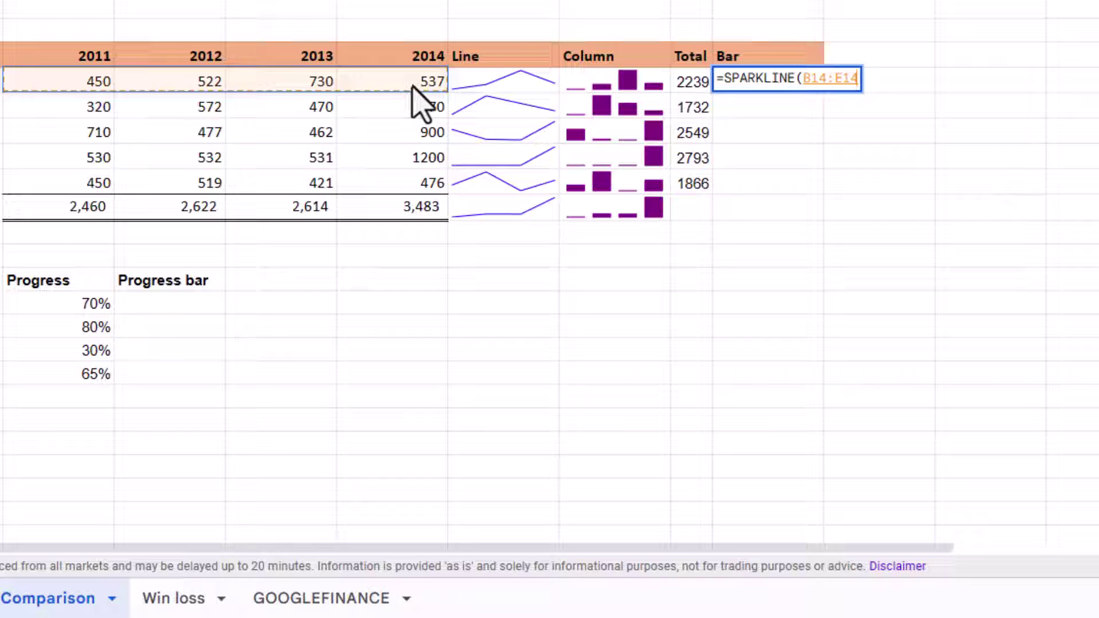
pyautogui.write(',{"charttype","bar')
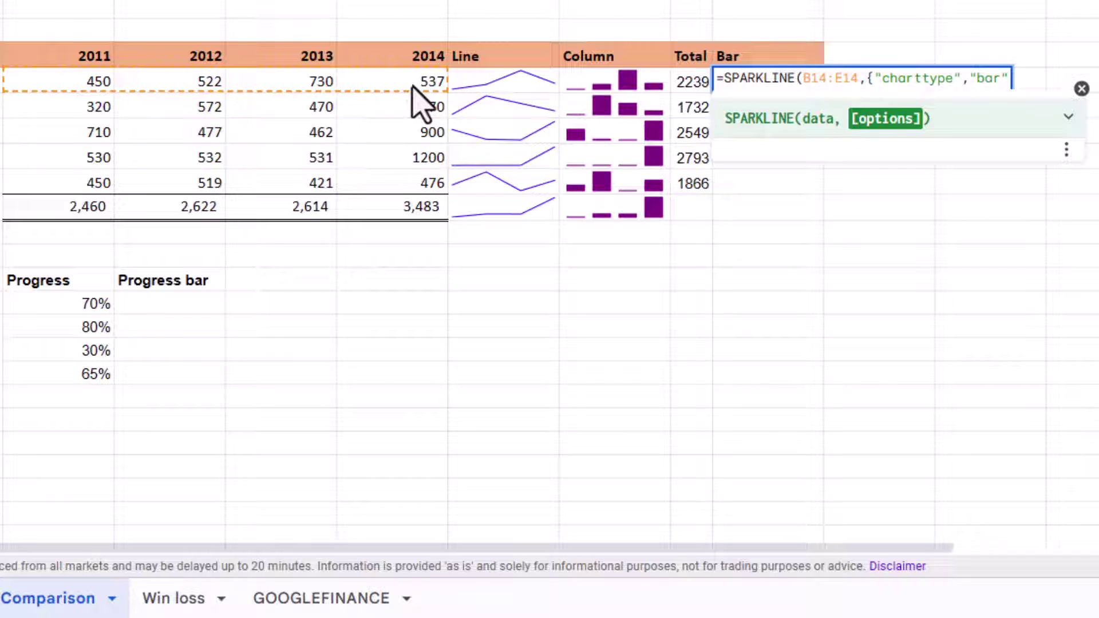
pyautogui.write('})')
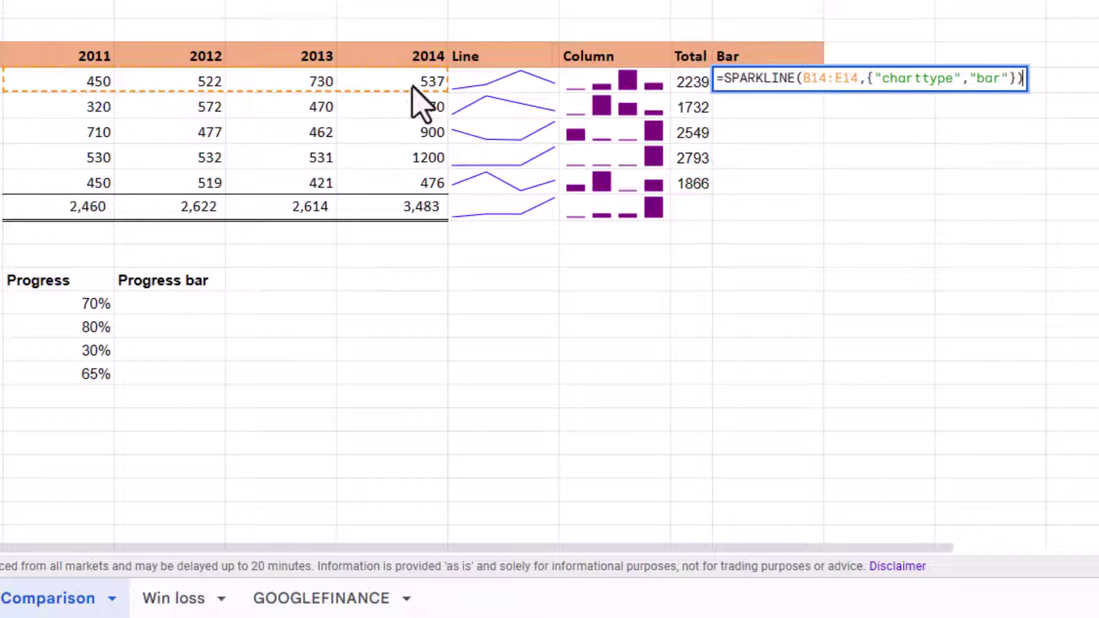
pyautogui.press('Return')
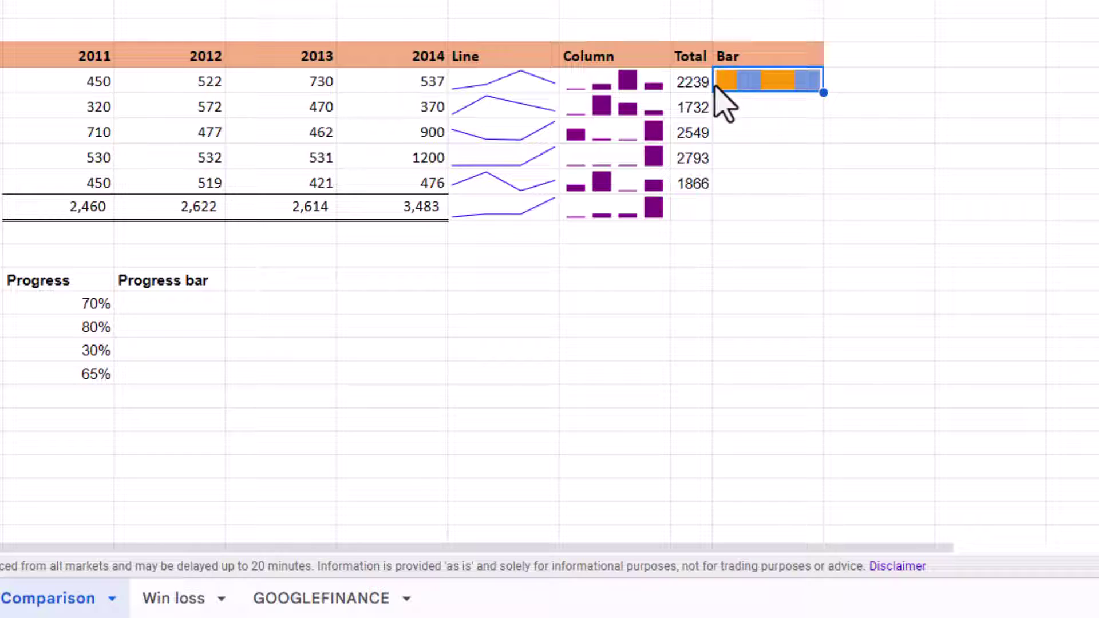
pyautogui.click(302, 86)
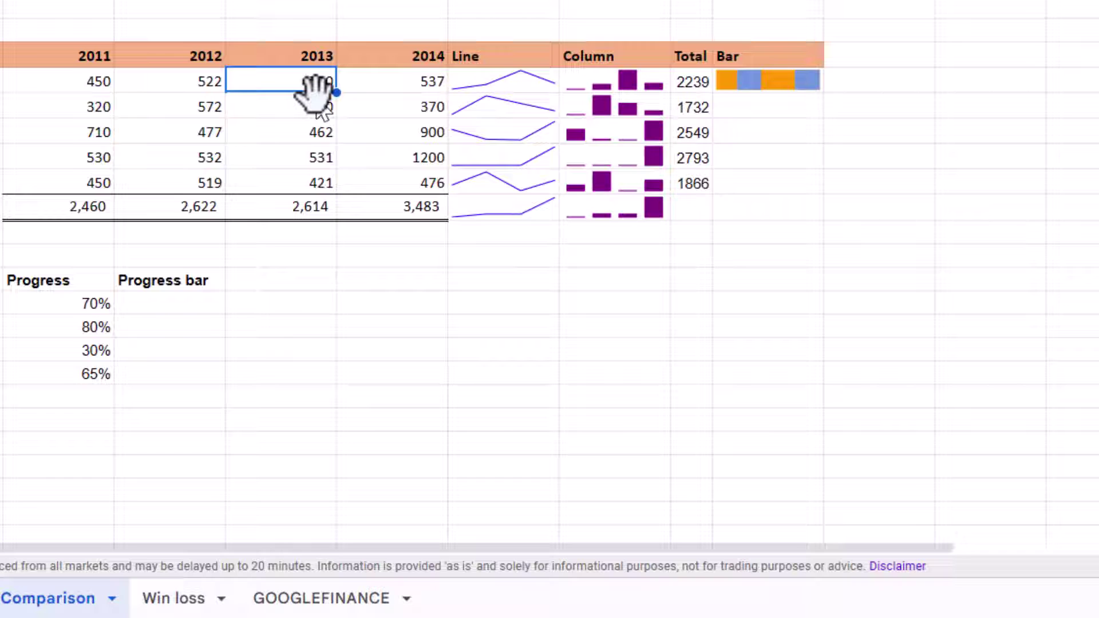
# Change the first row's 2013 value from 730 to 200.
pyautogui.write('2')
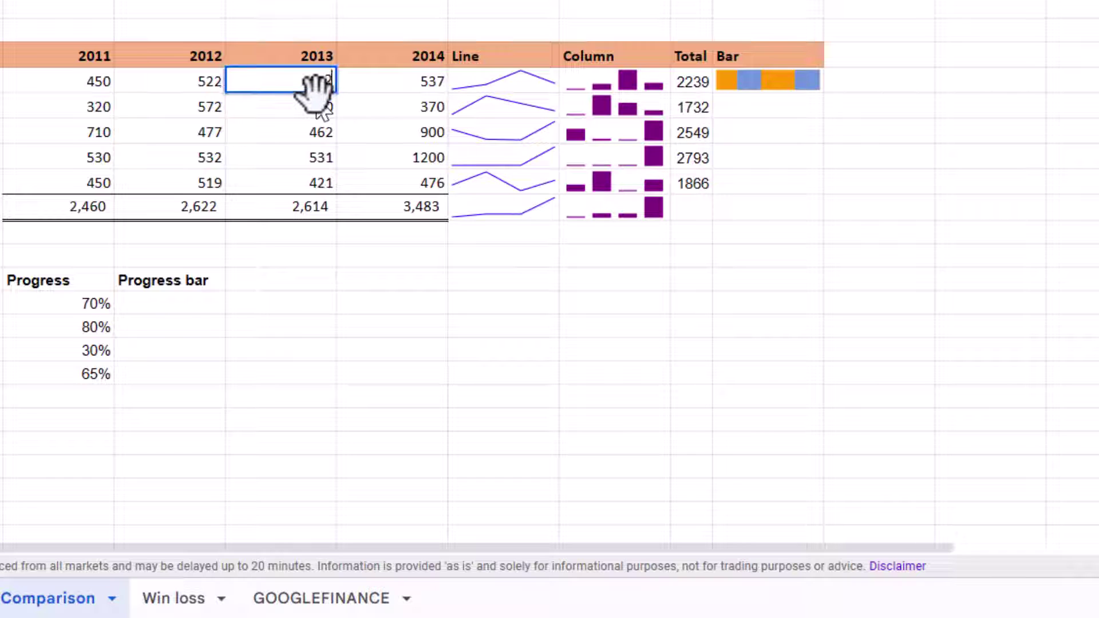
pyautogui.write('00')
pyautogui.press('Return')
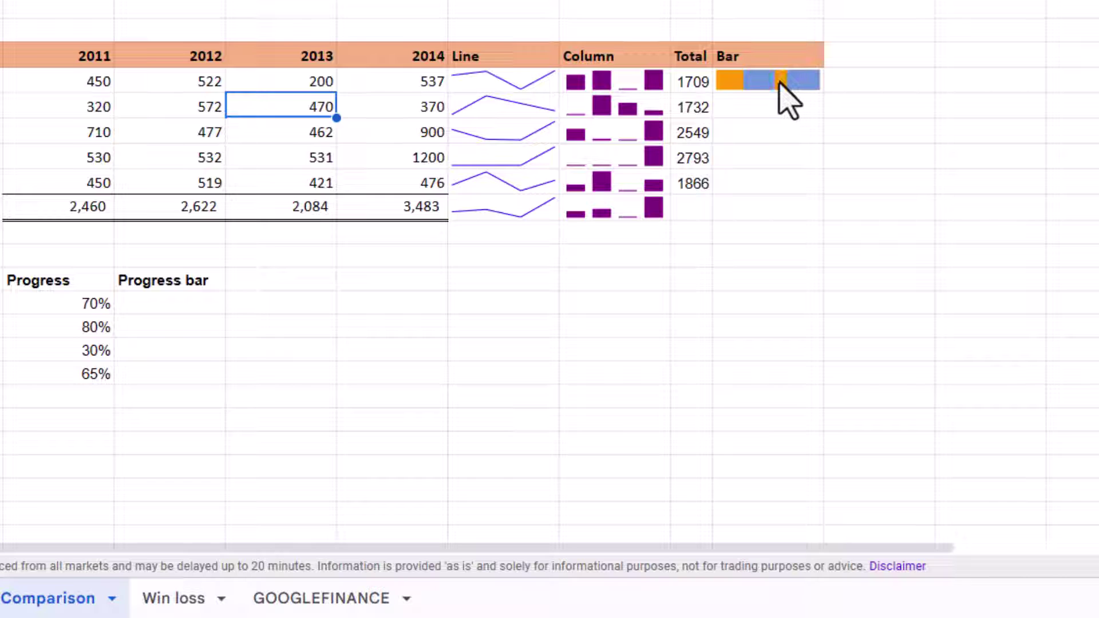
pyautogui.click(787, 82)
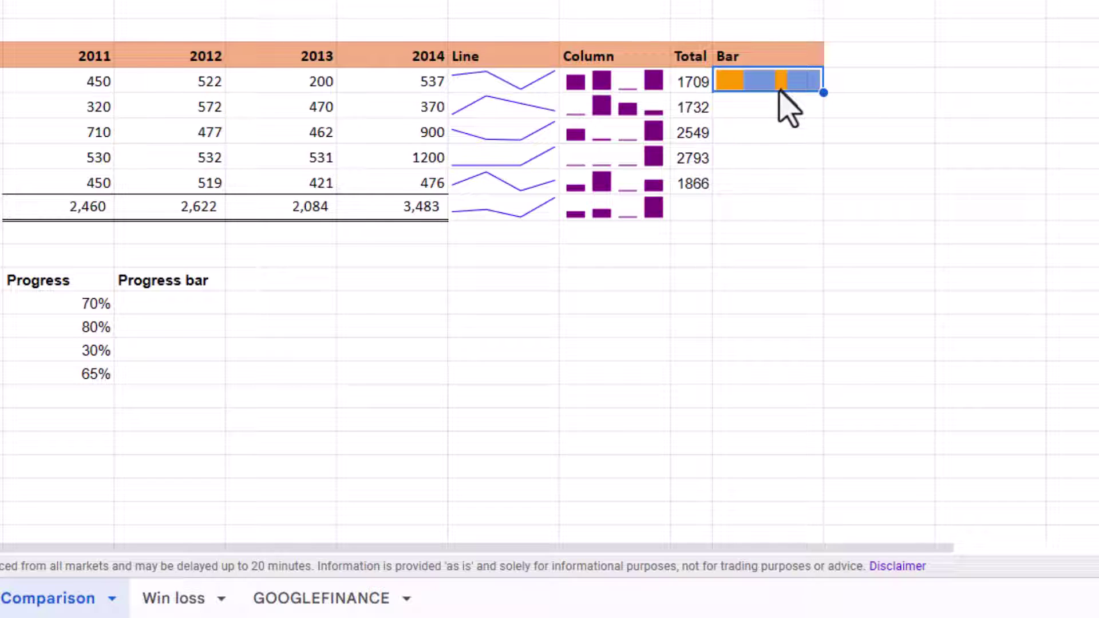
# Base the Bar sparkline on the row's Total instead of B14:E14 and fill it down to the 1866 row.
pyautogui.doubleClick(771, 87)
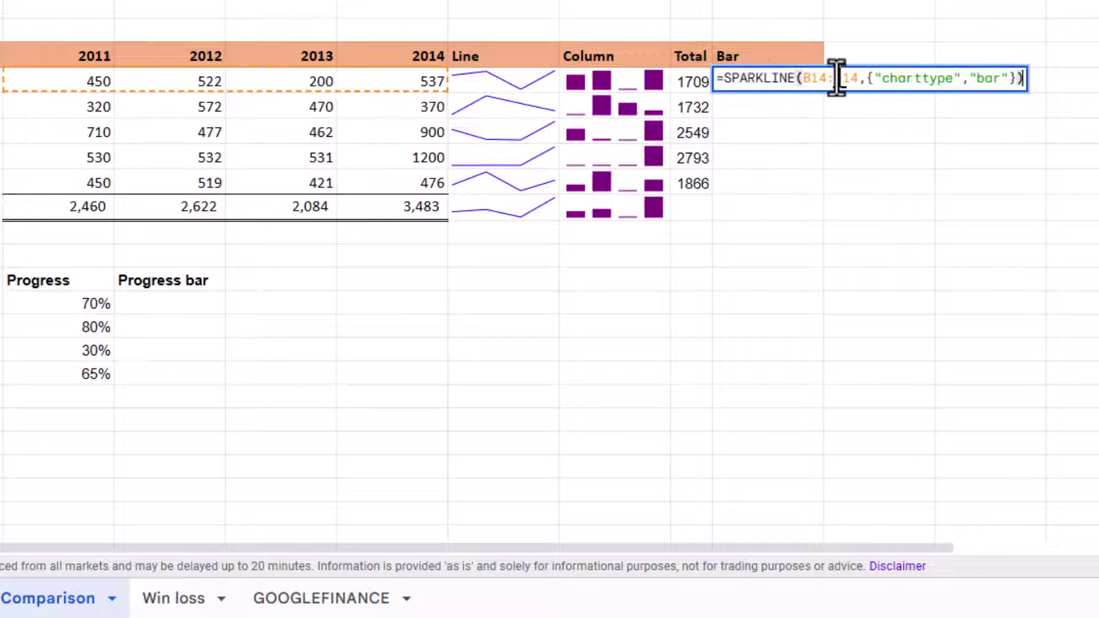
pyautogui.moveTo(859, 78); pyautogui.dragTo(804, 78)
pyautogui.press('Escape')
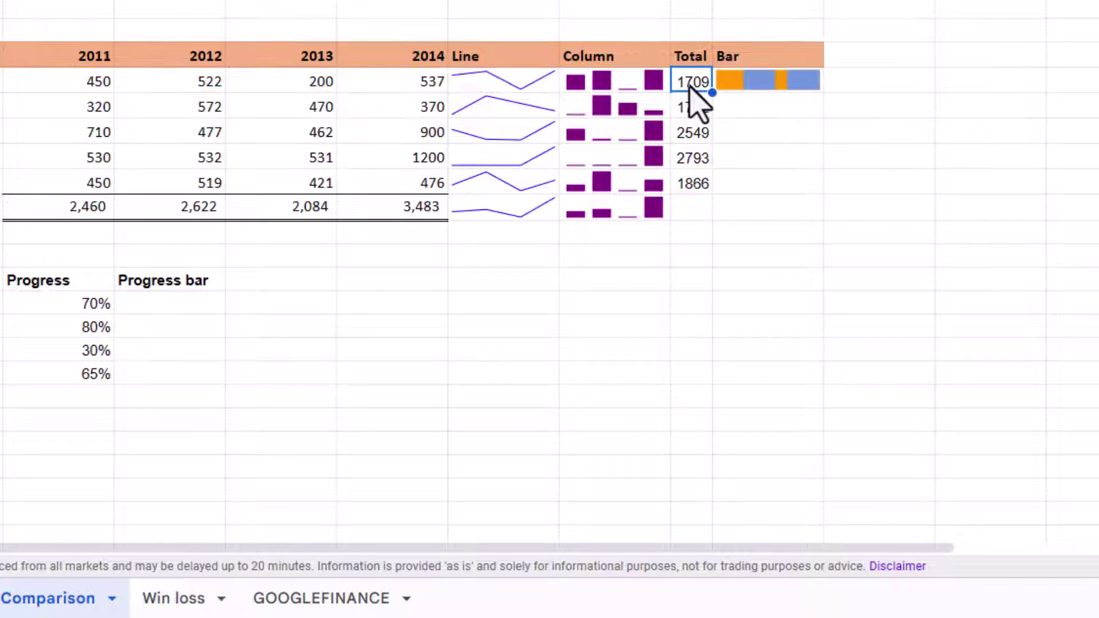
pyautogui.doubleClick(730, 85)
pyautogui.moveTo(851, 78); pyautogui.dragTo(801, 78)
pyautogui.press('BackSpace')
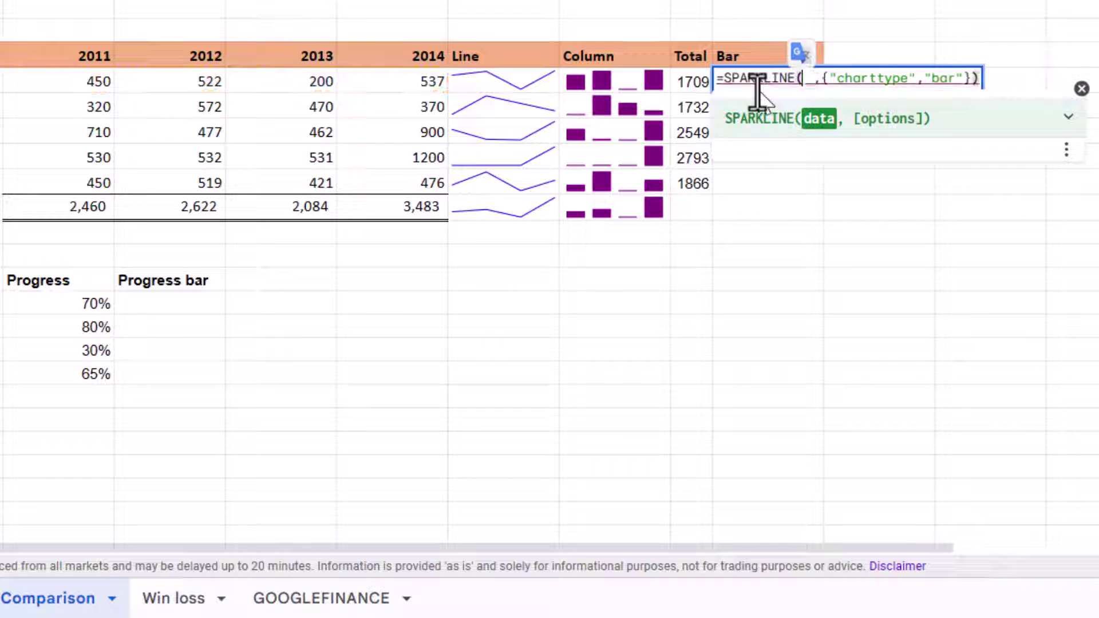
pyautogui.click(691, 92)
pyautogui.press('Return')
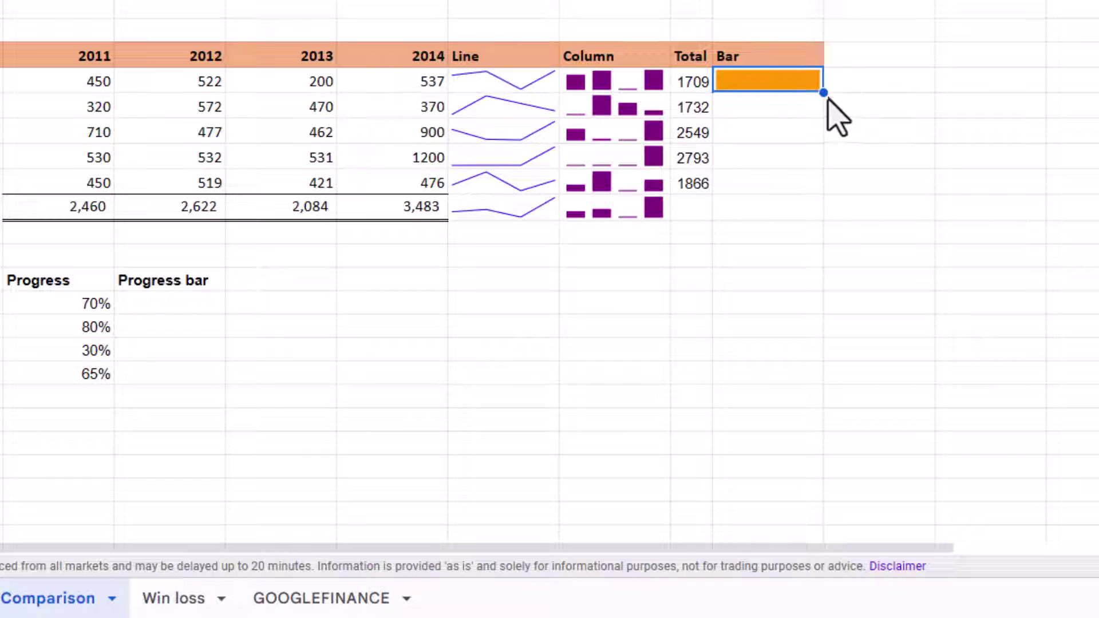
pyautogui.moveTo(824, 92); pyautogui.dragTo(805, 190)
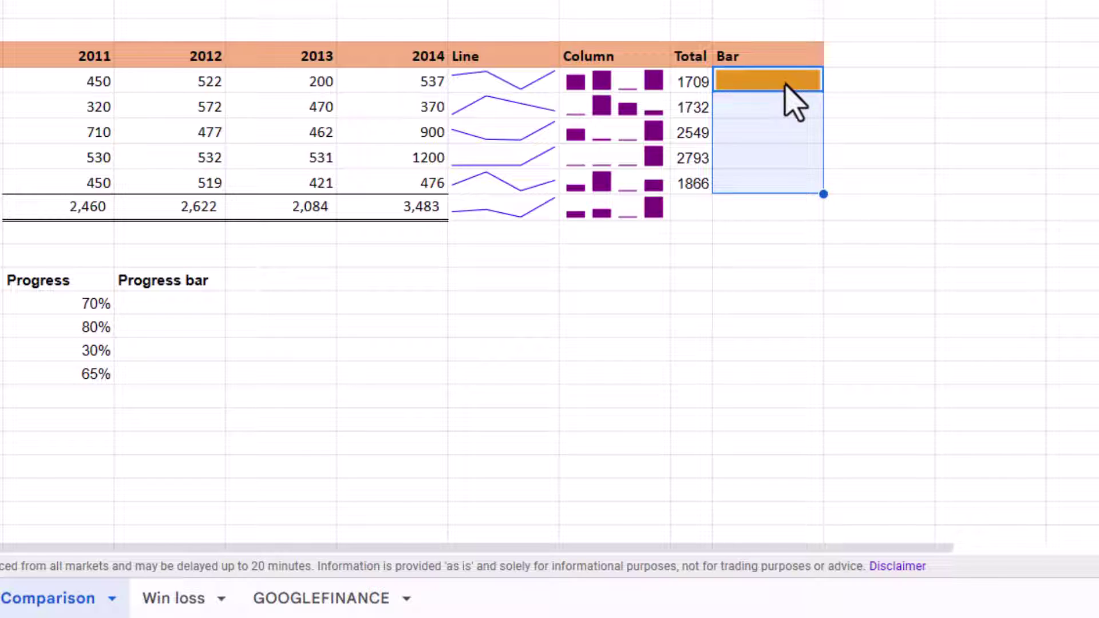
pyautogui.click(785, 86)
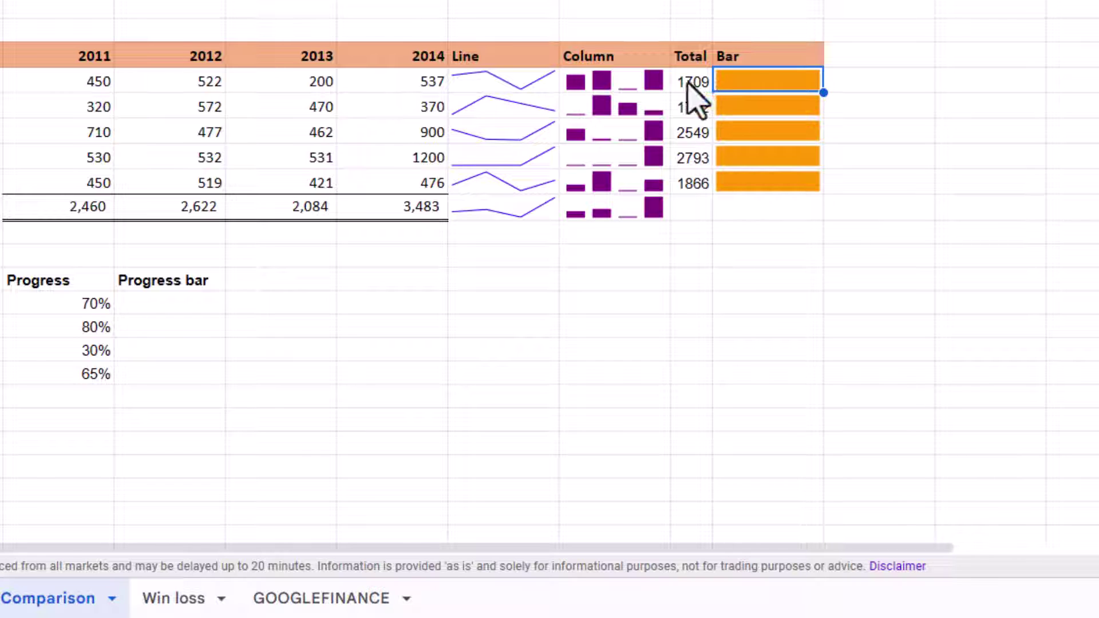
pyautogui.click(694, 86)
pyautogui.doubleClick(809, 94)
# Add a "max" of 2793 to the Bar sparkline options and fill it down to the 1866 row.
pyautogui.click(978, 76)
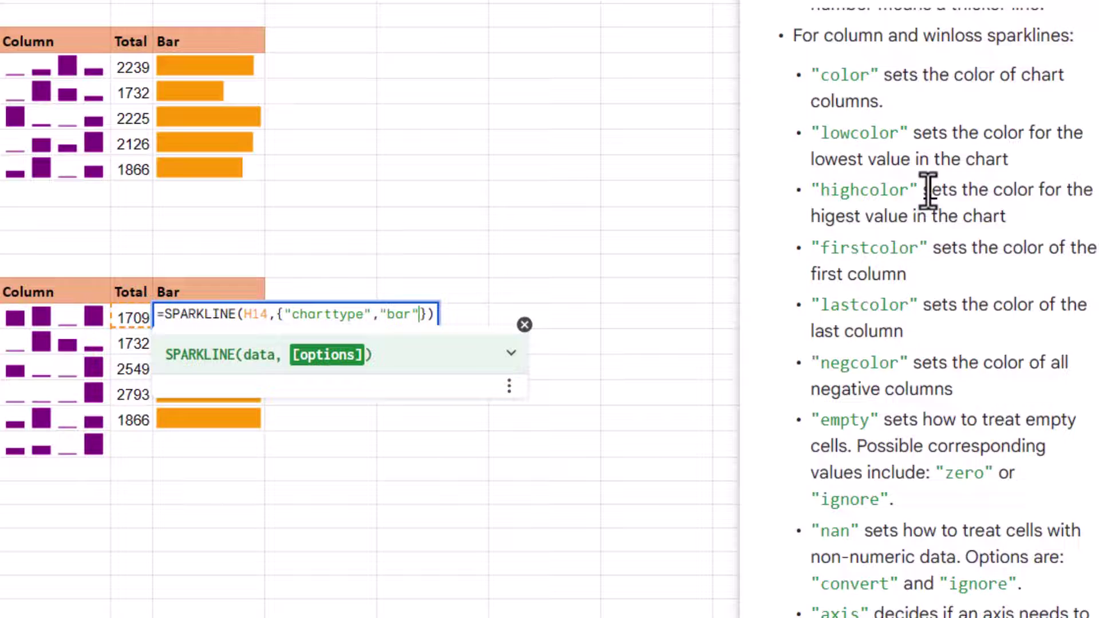
pyautogui.scroll(-10, 932, 217)
pyautogui.scroll(-1, 939, 229)
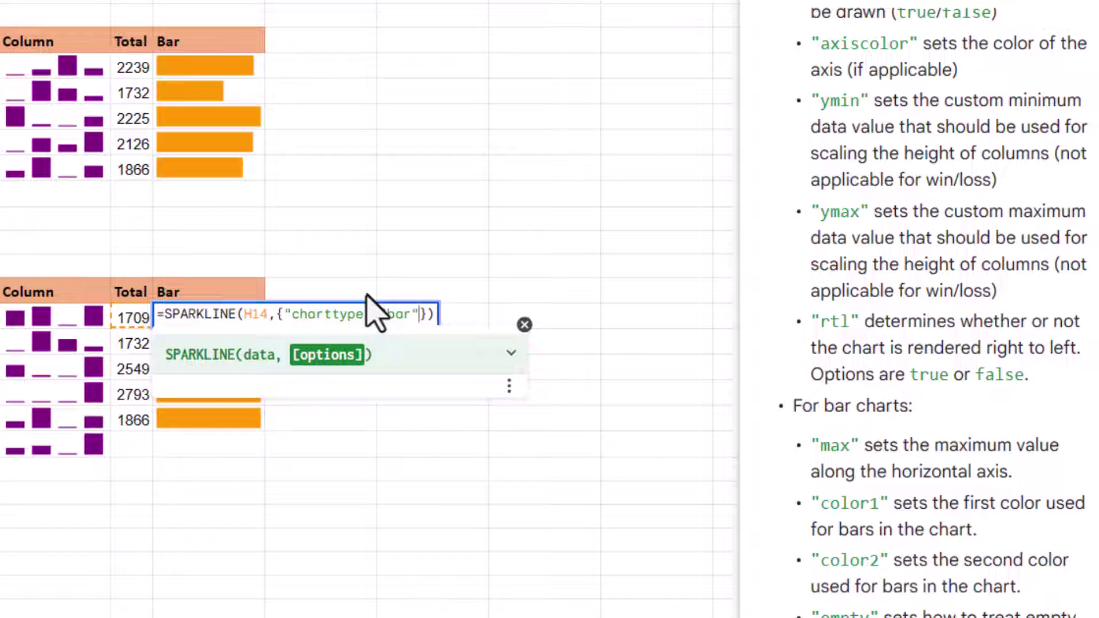
pyautogui.write('"max')
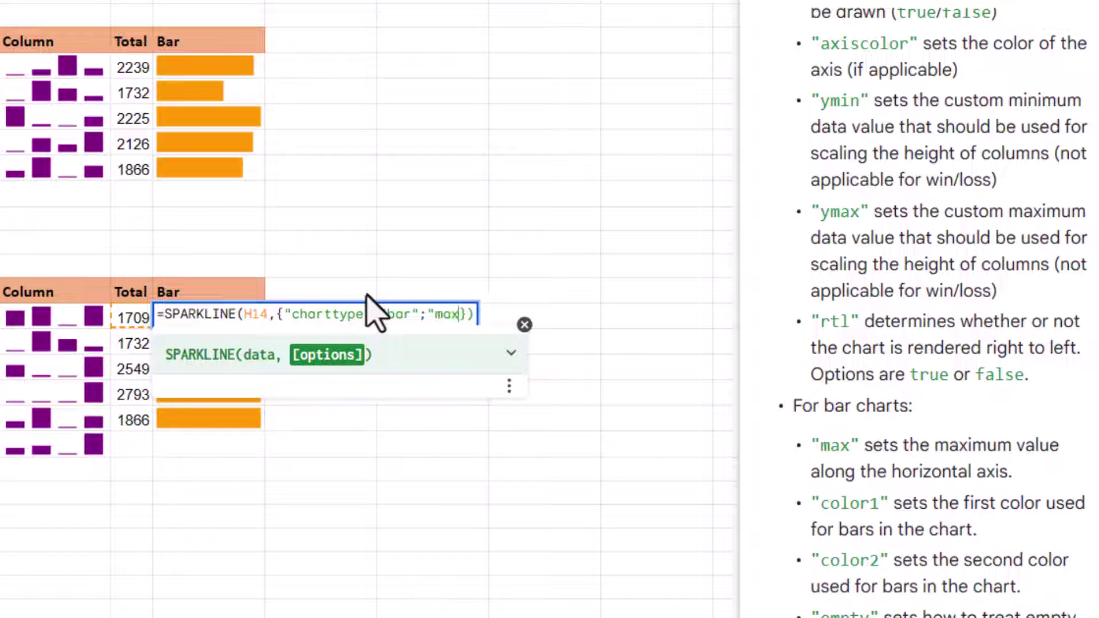
pyautogui.write('",')
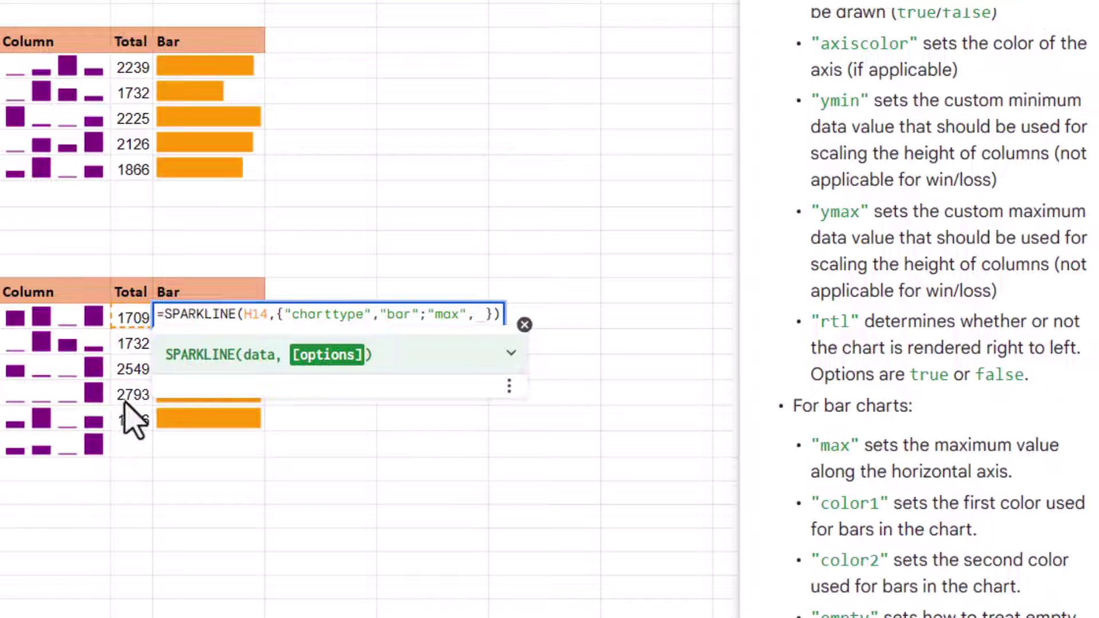
pyautogui.press('BackSpace')
pyautogui.write('2793')
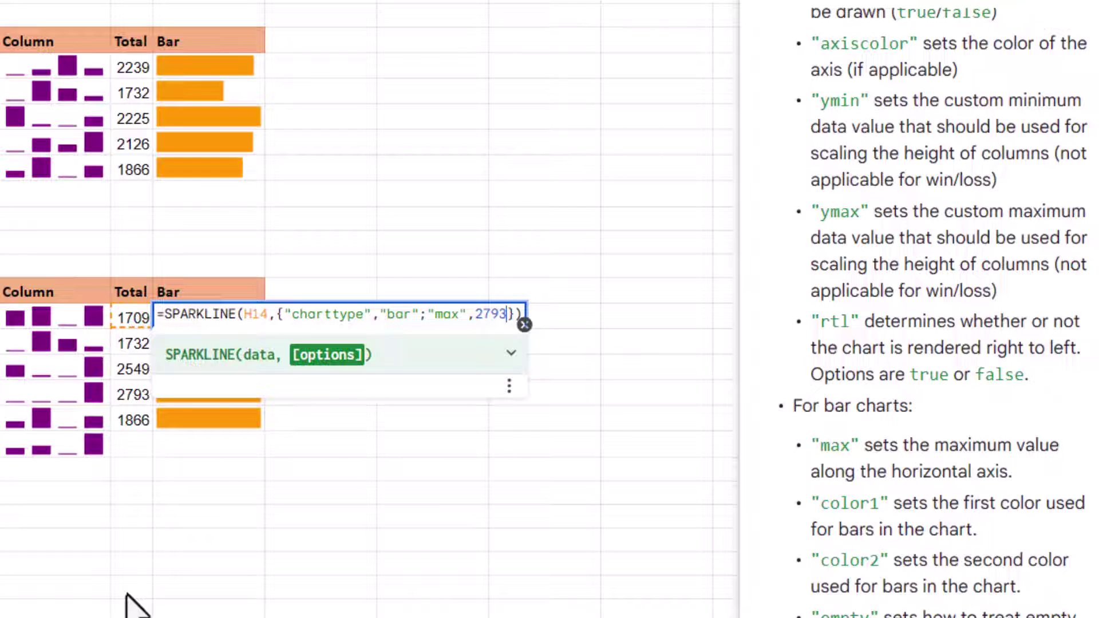
pyautogui.press('Return')
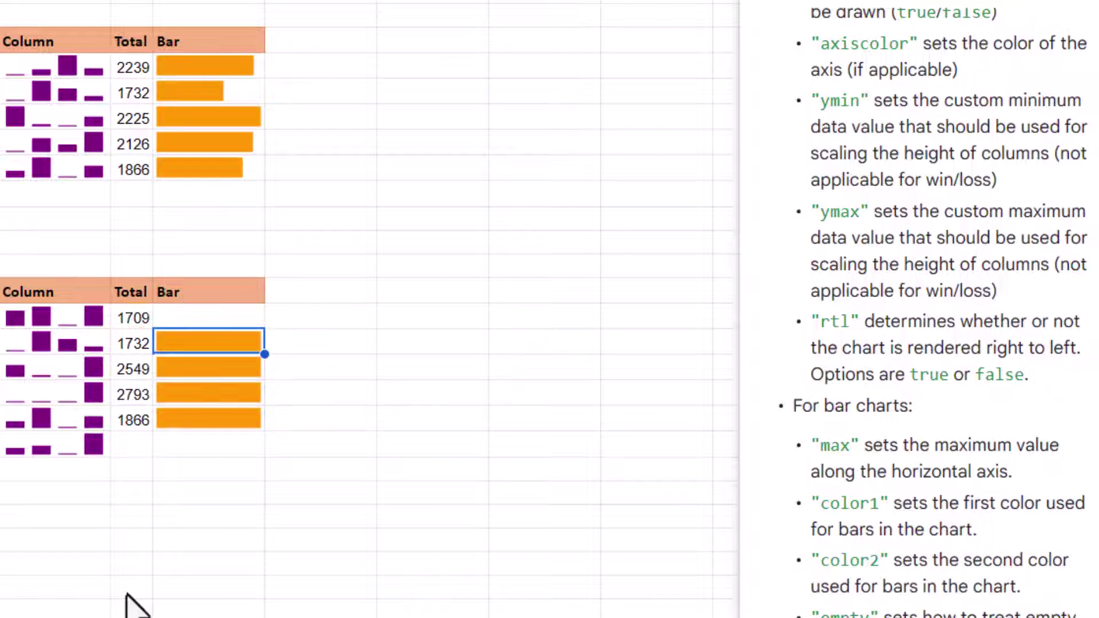
pyautogui.press('Up')
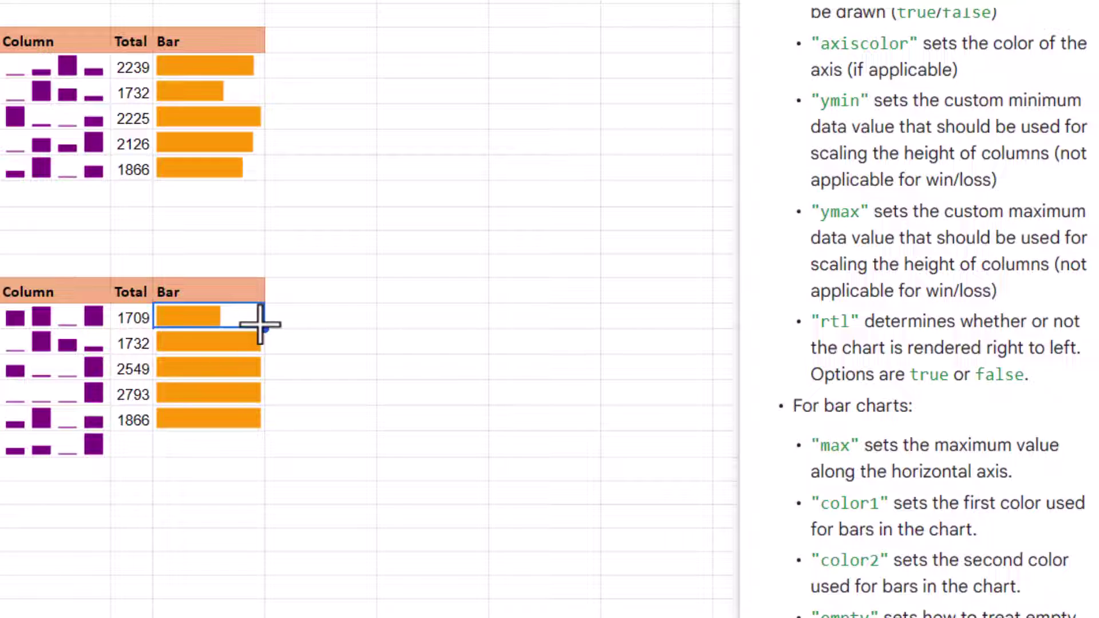
pyautogui.moveTo(258, 324); pyautogui.dragTo(260, 427)
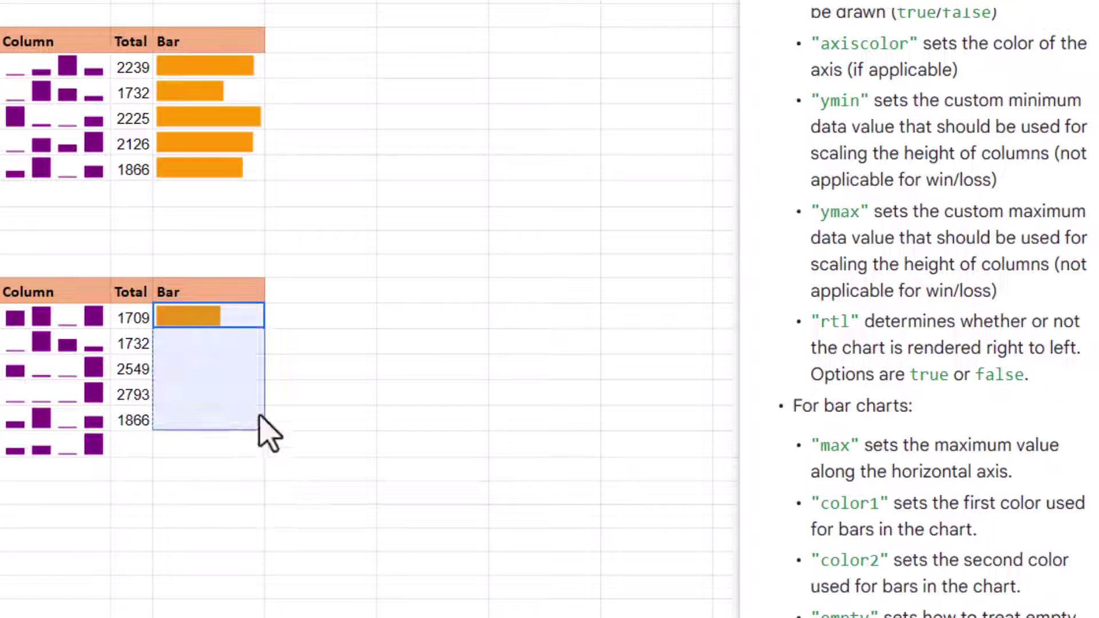
pyautogui.click(248, 315)
pyautogui.click(249, 370)
pyautogui.click(242, 393)
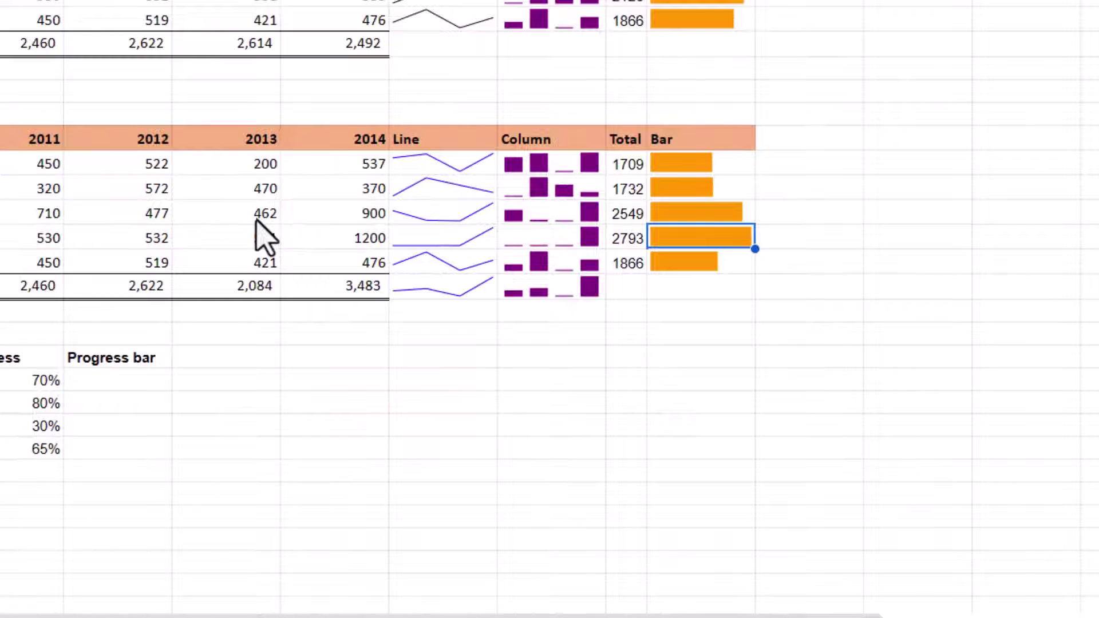
# Replace the third row's 2013 value 462 with 800, raising its Total to 2887.
pyautogui.click(256, 221)
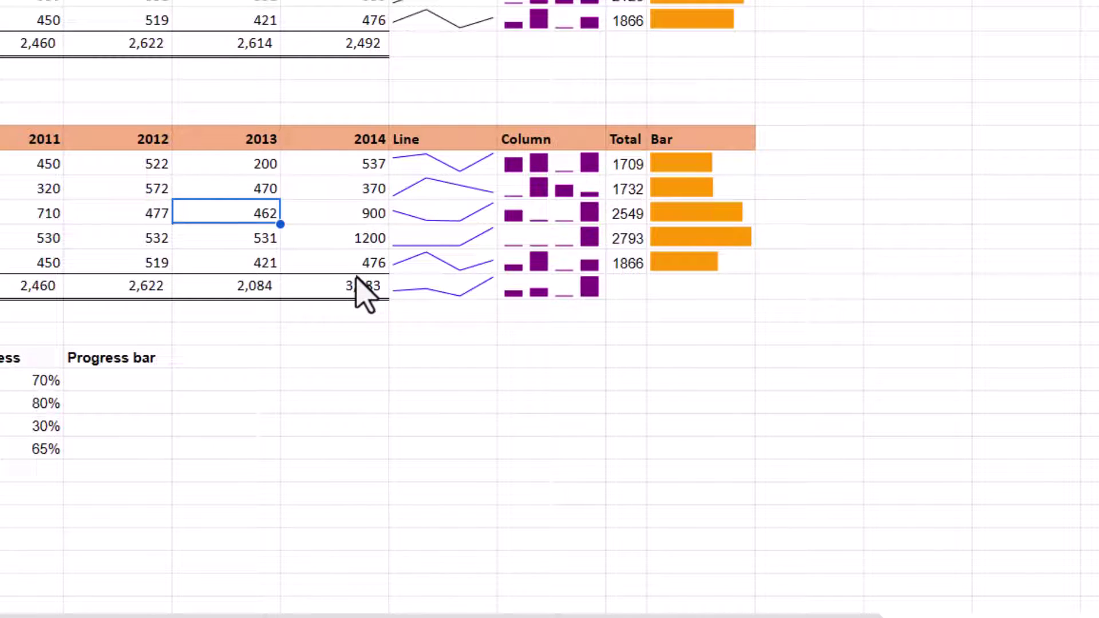
pyautogui.write('80')
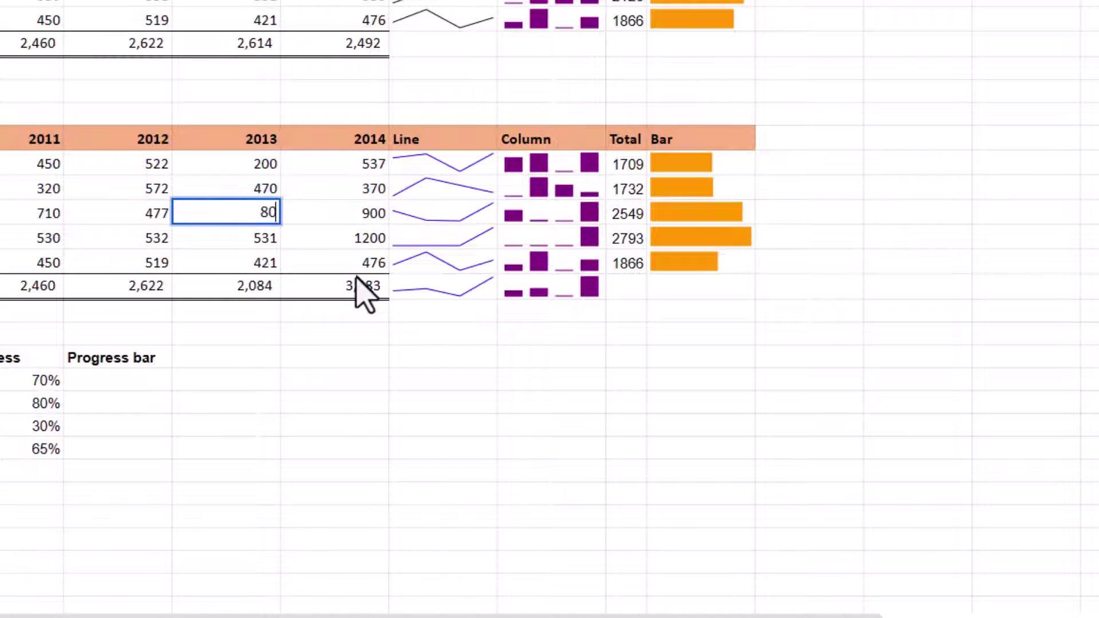
pyautogui.write('0')
pyautogui.press('Return')
pyautogui.press('Up')
pyautogui.press('Right')
pyautogui.press('Right')
pyautogui.press('Right')
pyautogui.press('Right')
pyautogui.press('Right')
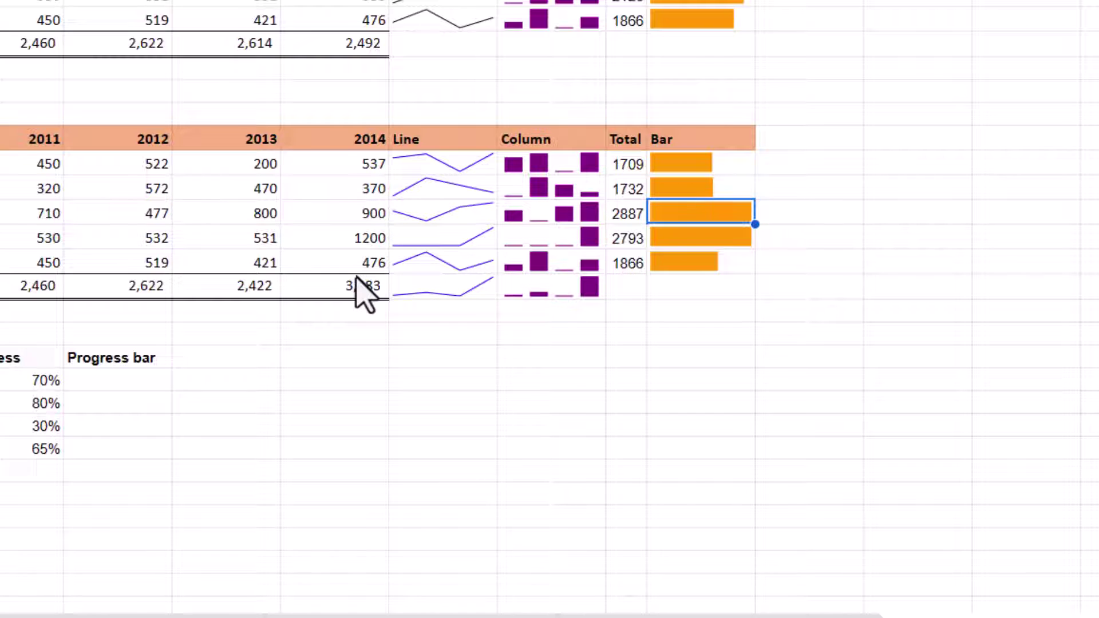
pyautogui.click(725, 241)
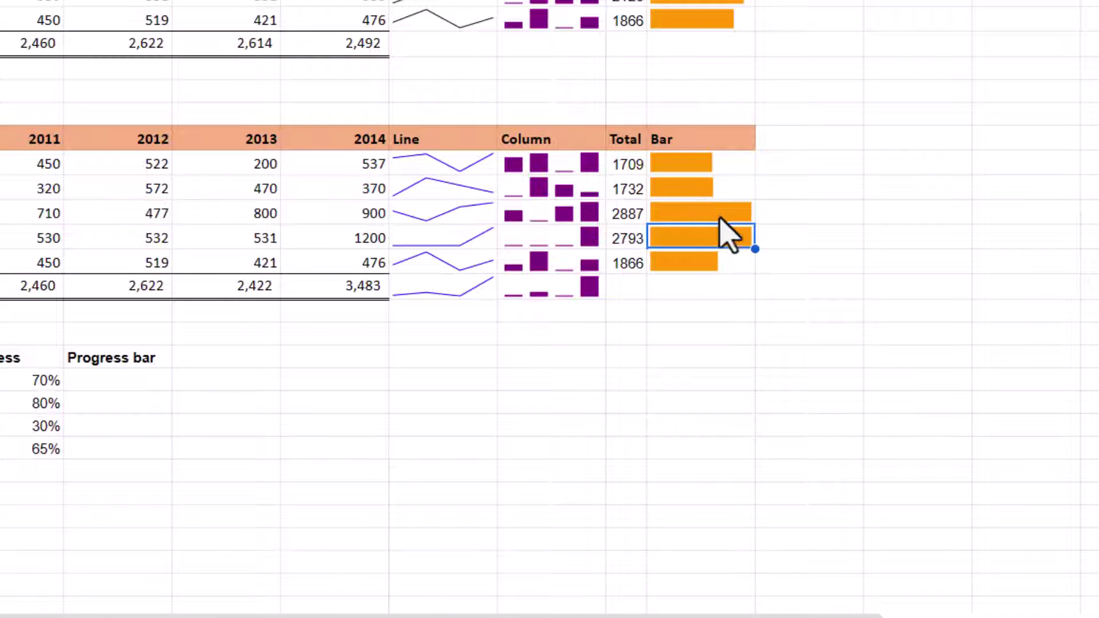
# In the 1709 row's Bar formula, replace the fixed max 2793 with MAX($H$14:$H$18).
pyautogui.click(727, 167)
pyautogui.doubleClick(731, 168)
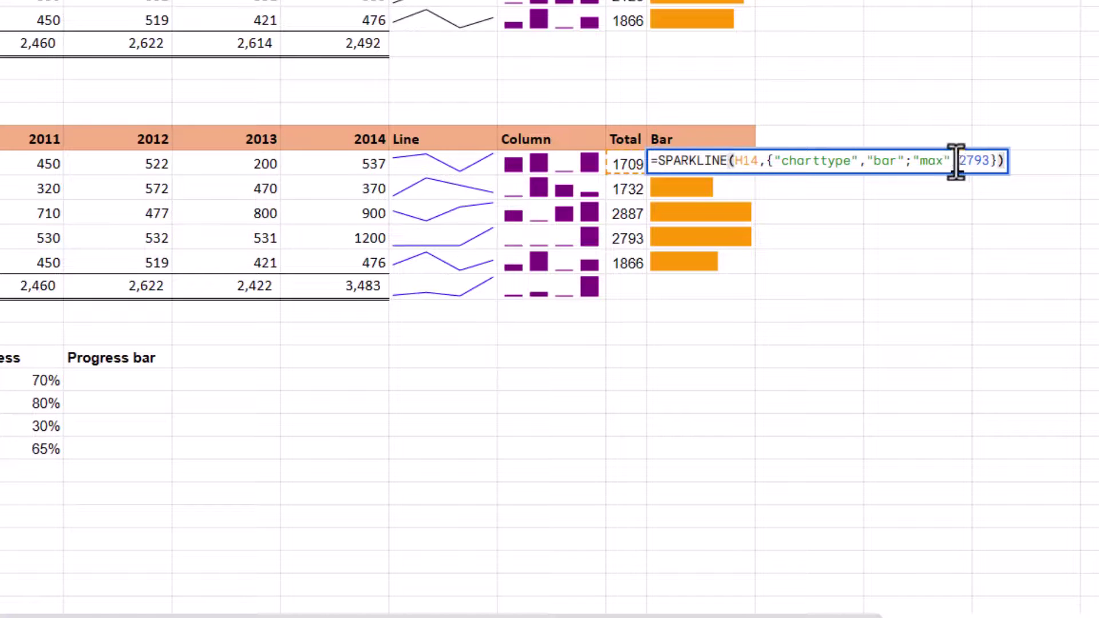
pyautogui.moveTo(959, 161); pyautogui.dragTo(992, 163)
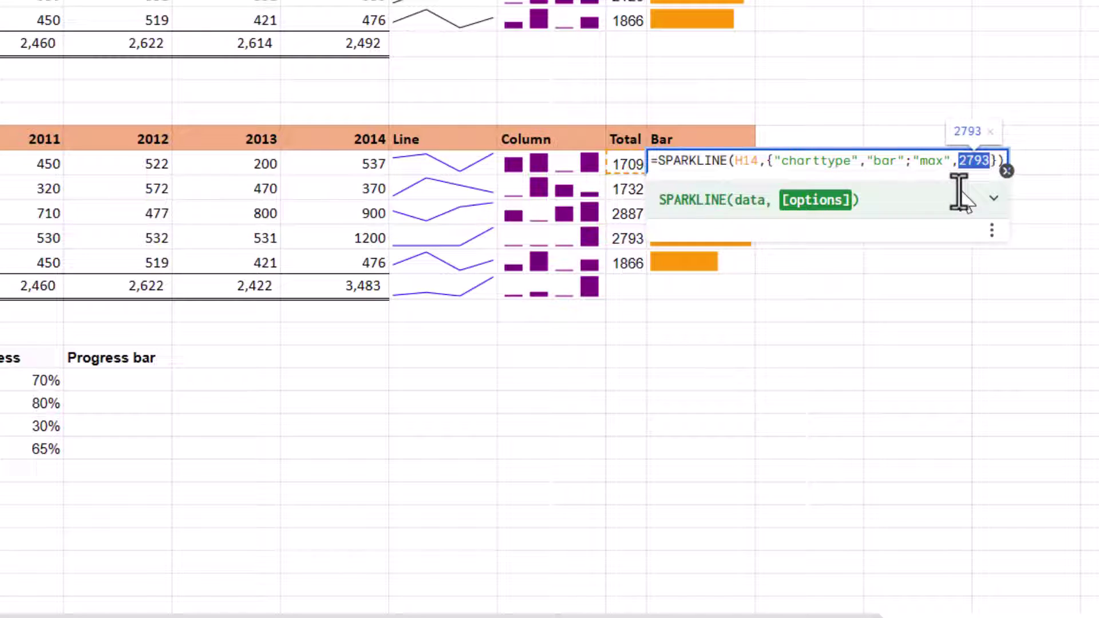
pyautogui.write('max')
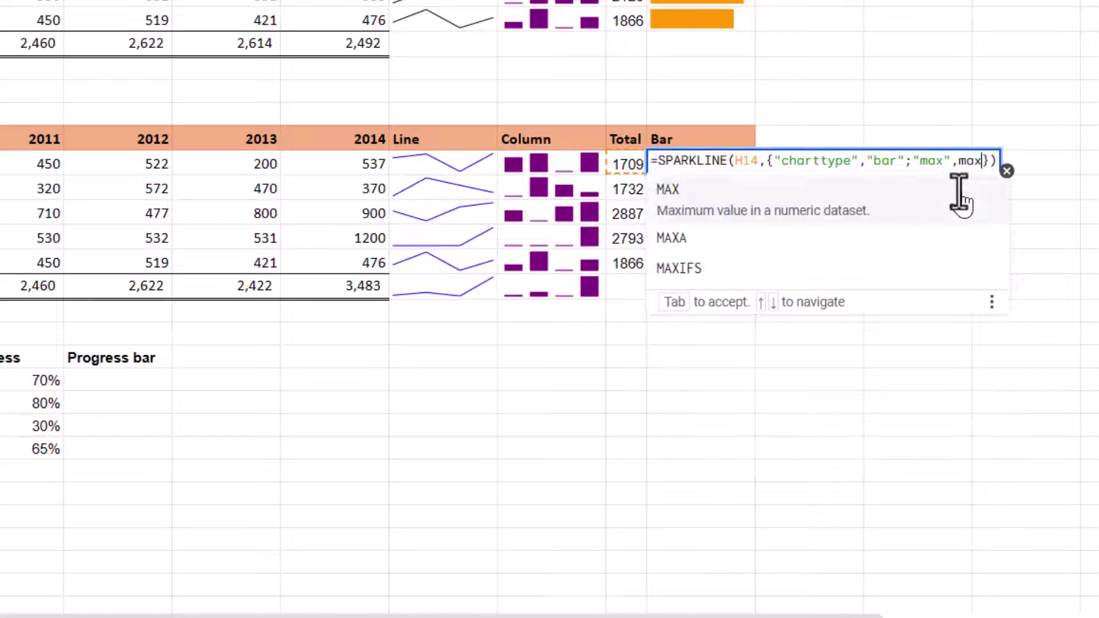
pyautogui.click(960, 196)
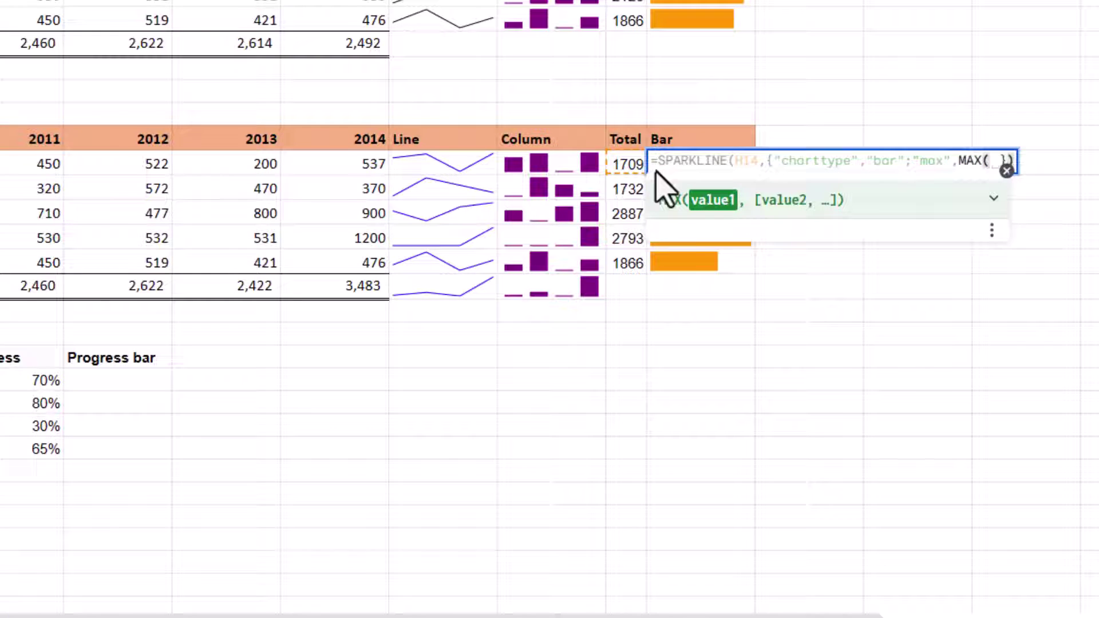
pyautogui.moveTo(629, 167); pyautogui.dragTo(636, 287)
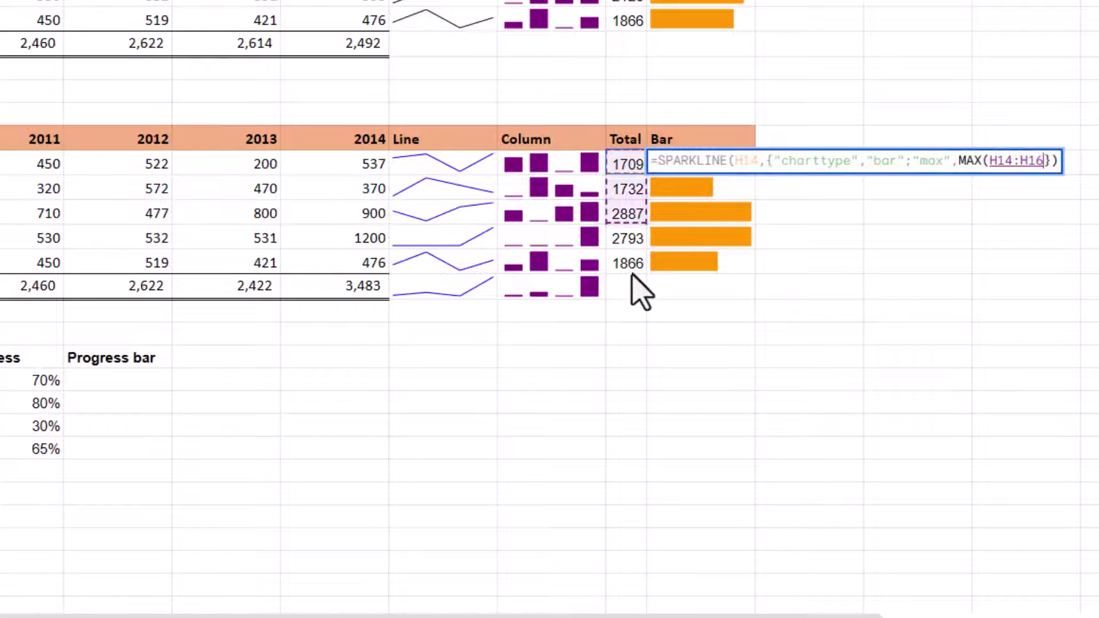
pyautogui.press('F4')
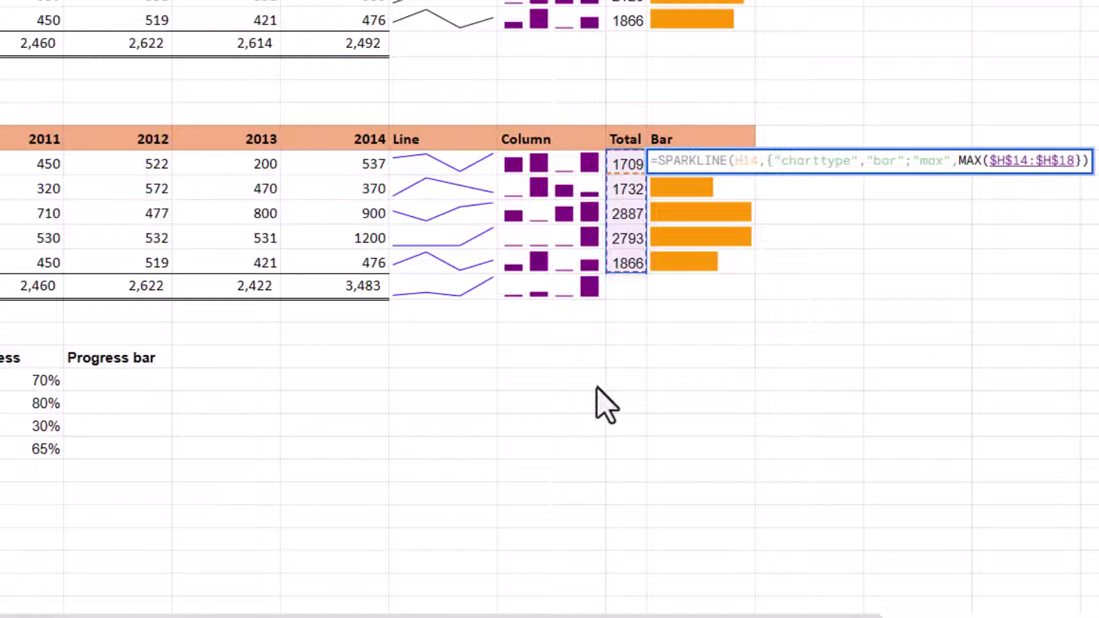
pyautogui.press('Return')
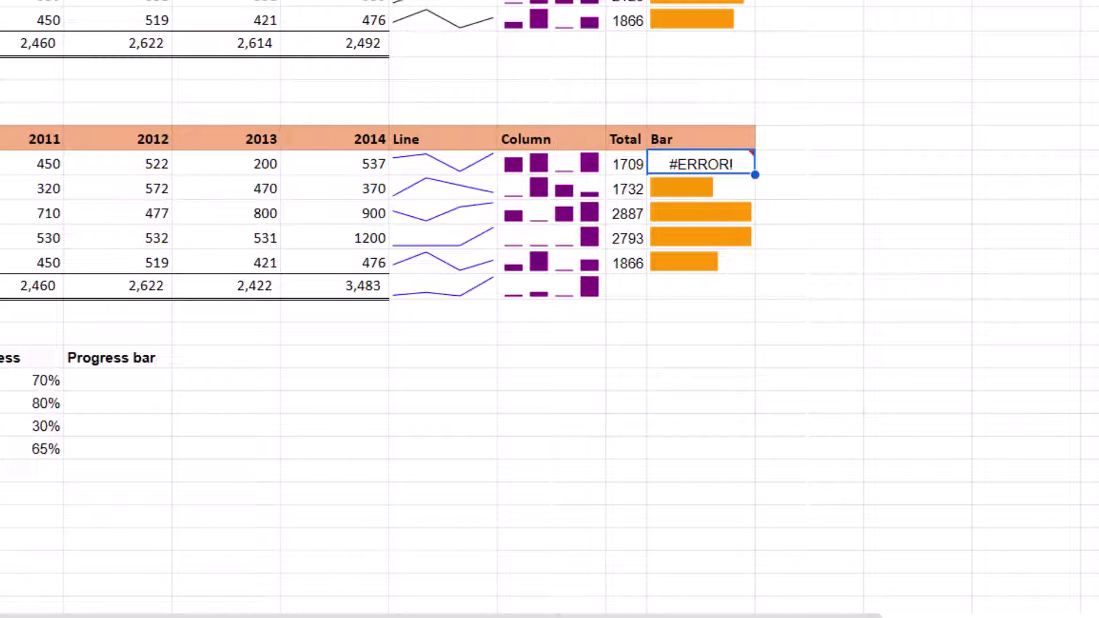
# Fix the erroring Bar formula by adding the missing closing parenthesis and re-enter it.
pyautogui.press('Return')
pyautogui.write(')')
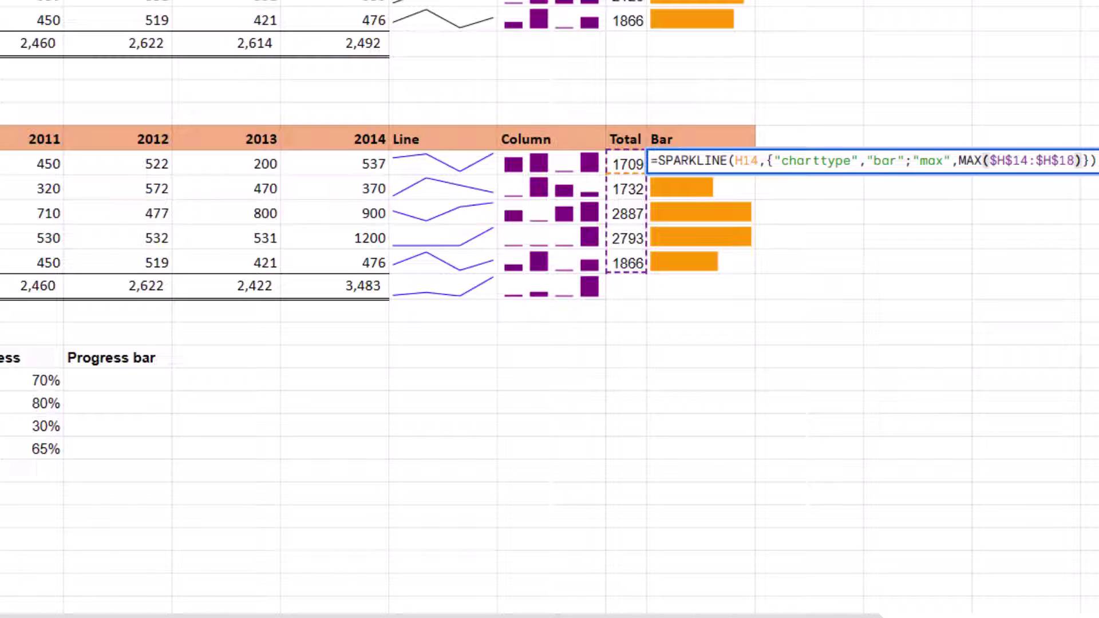
pyautogui.press('End')
pyautogui.click(772, 161)
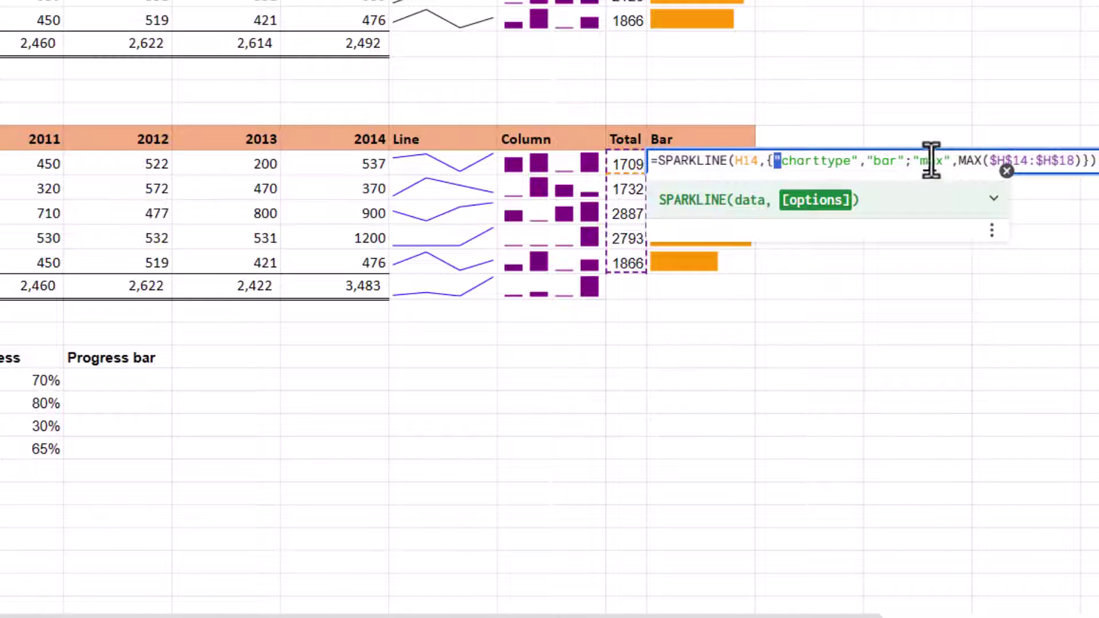
pyautogui.click(907, 161)
pyautogui.click(959, 160)
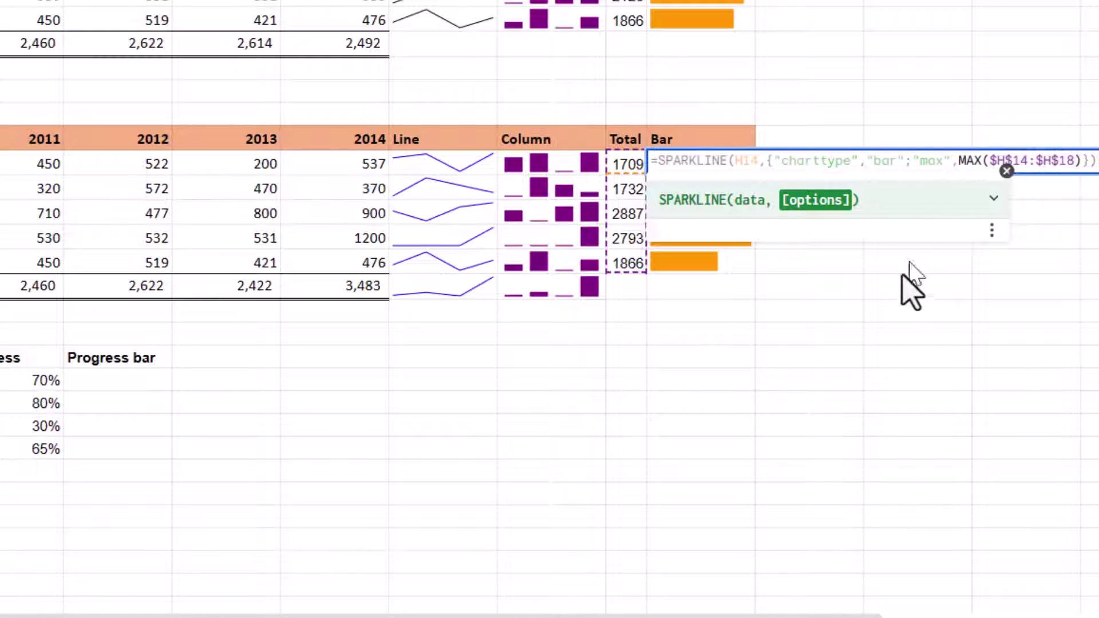
pyautogui.click(872, 160)
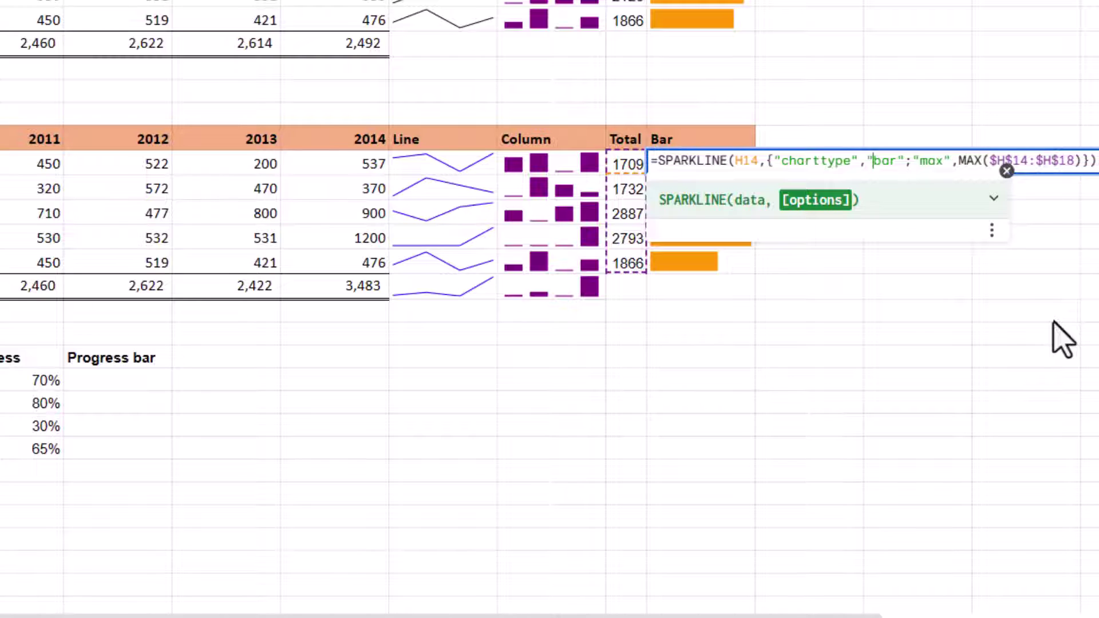
pyautogui.press('Return')
# Fill the bar sparkline down to the 1866 row, then change 2014's 370 and 2013's 531 to 900.
pyautogui.press('Up')
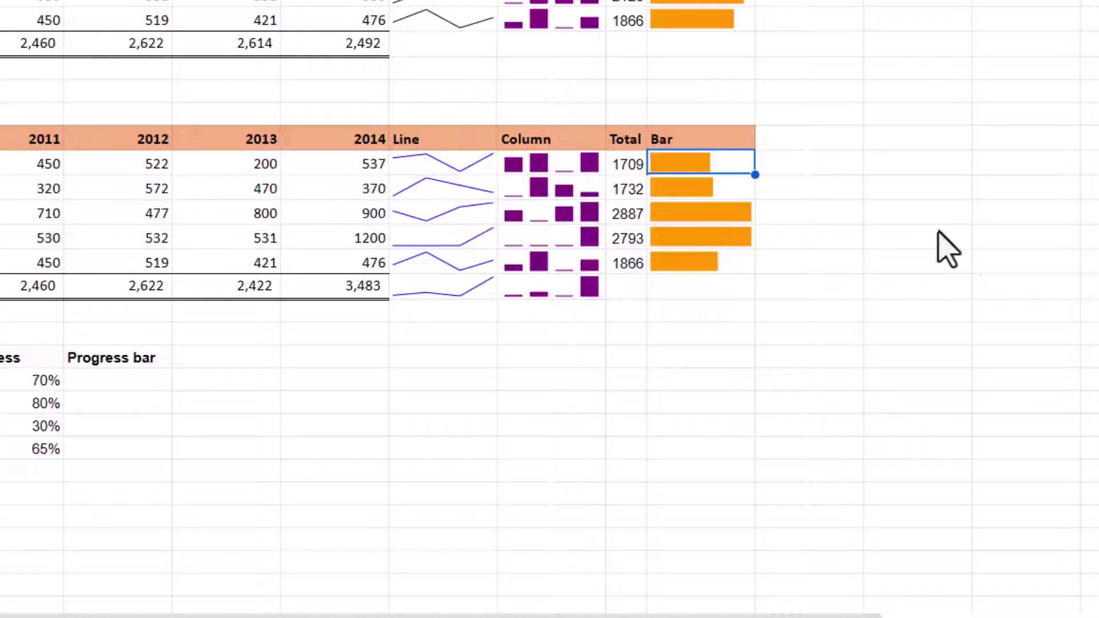
pyautogui.moveTo(754, 175); pyautogui.dragTo(730, 264)
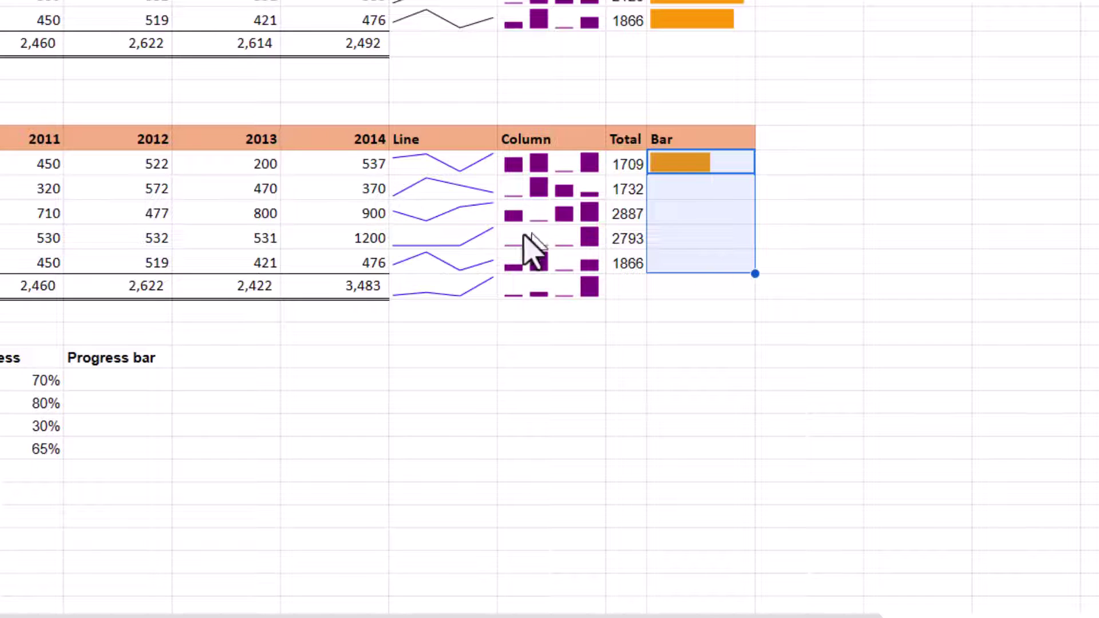
pyautogui.click(346, 194)
pyautogui.write('900')
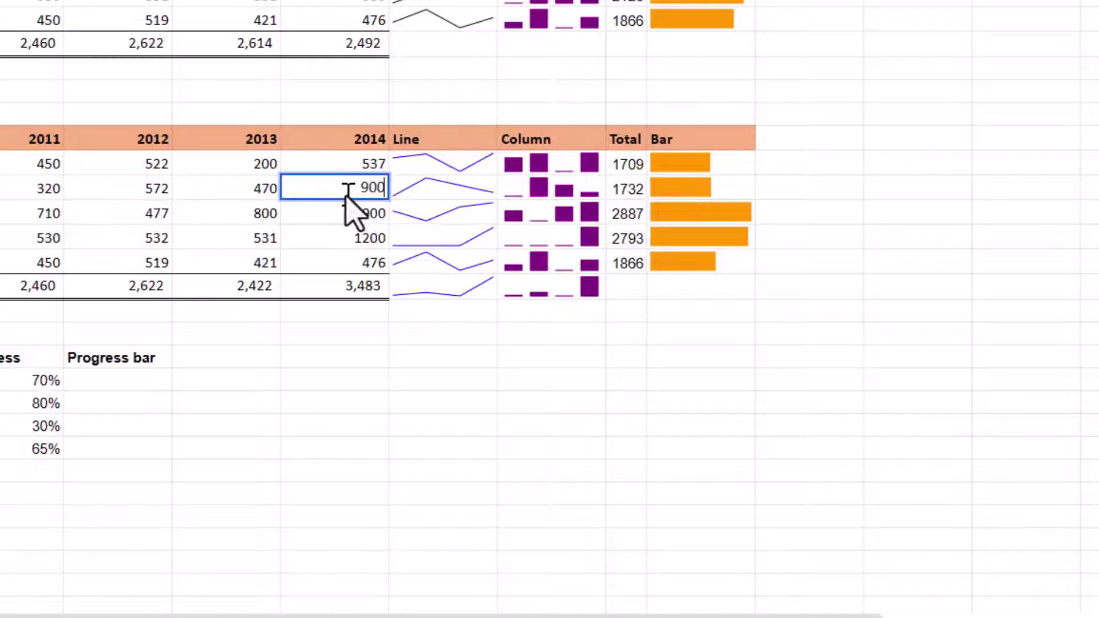
pyautogui.press('Return')
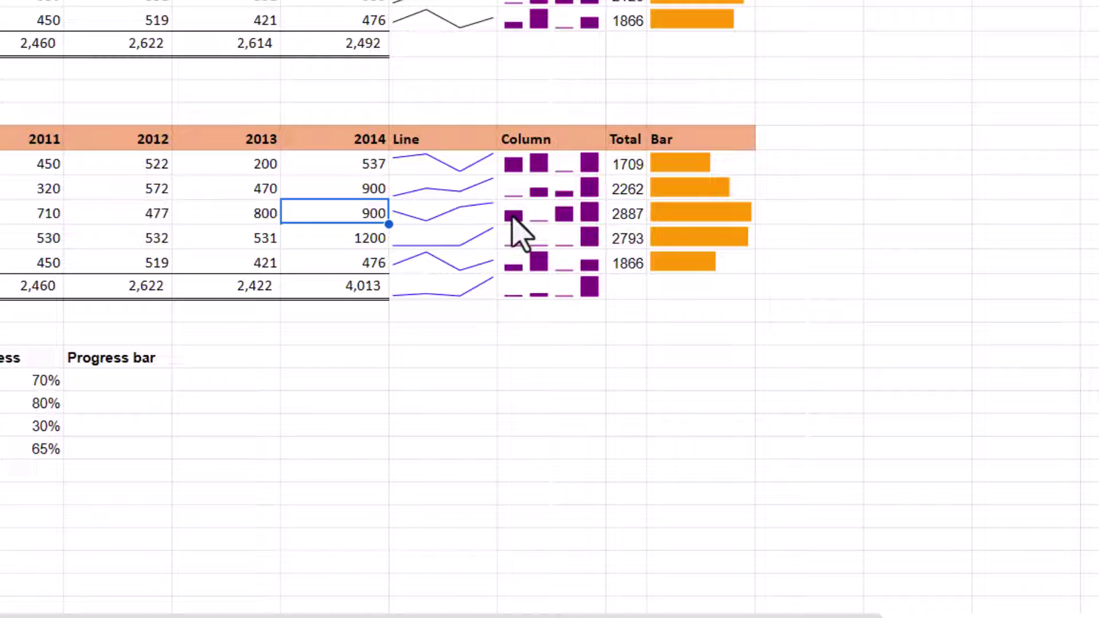
pyautogui.press('Down')
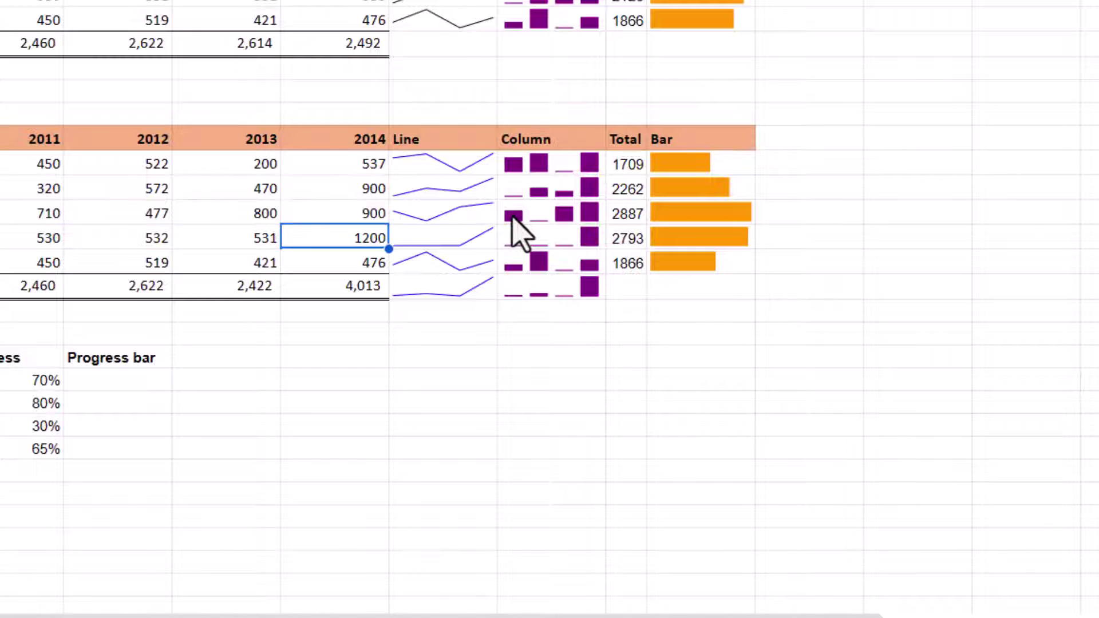
pyautogui.press('Left')
pyautogui.write('900')
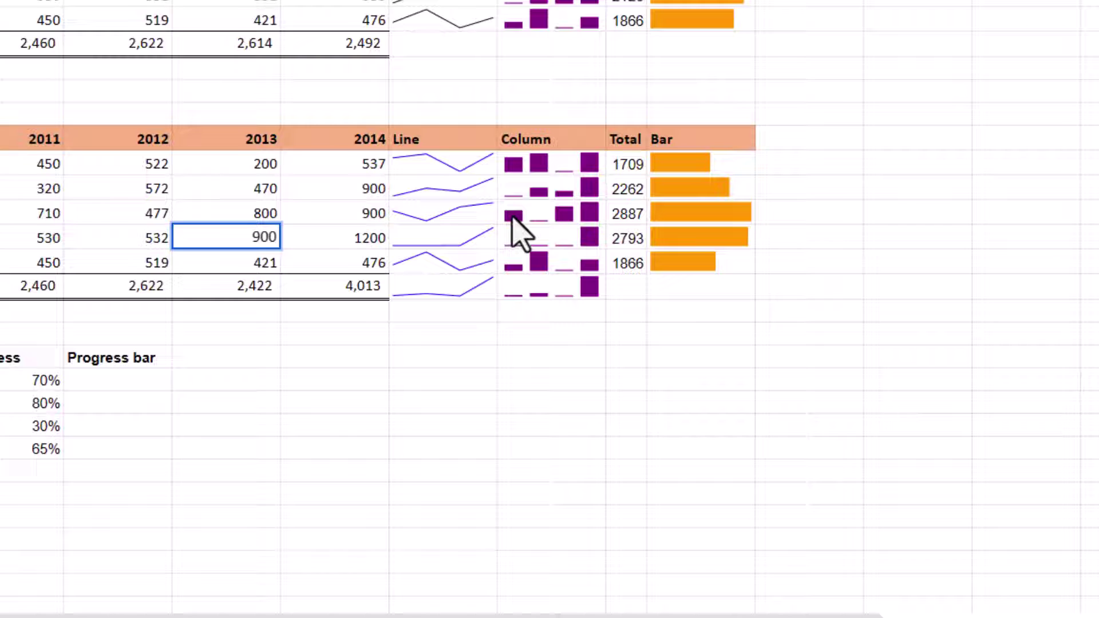
pyautogui.press('Return')
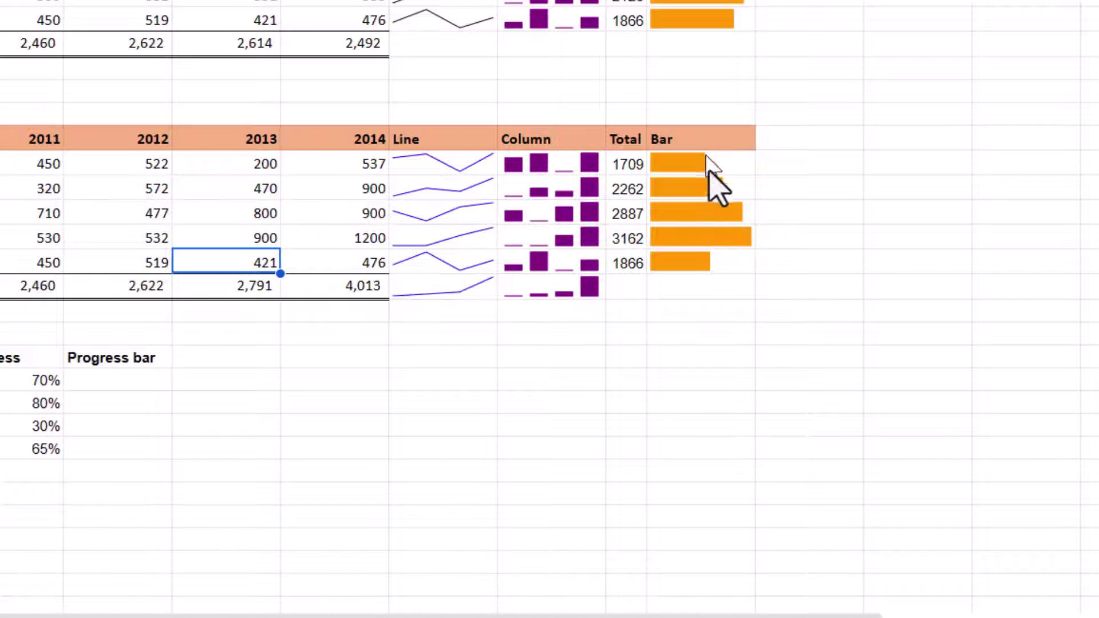
# Copy the 1709 row's Bar SPARKLINE formula and paste it into Marketing's Progress bar cell C23.
pyautogui.click(109, 388)
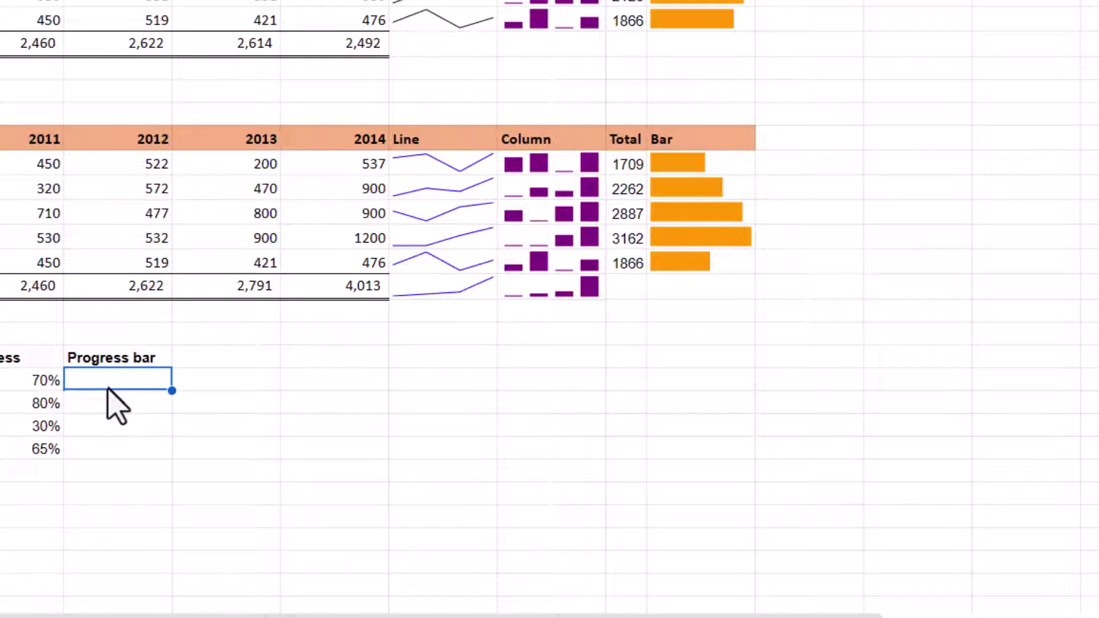
pyautogui.write('=')
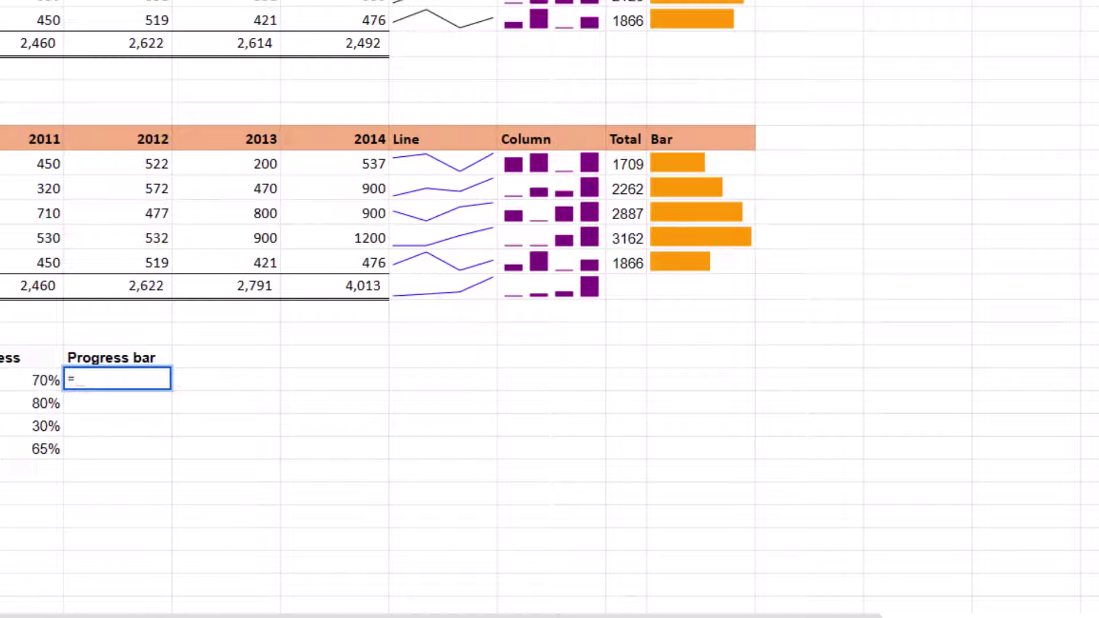
pyautogui.press('Escape')
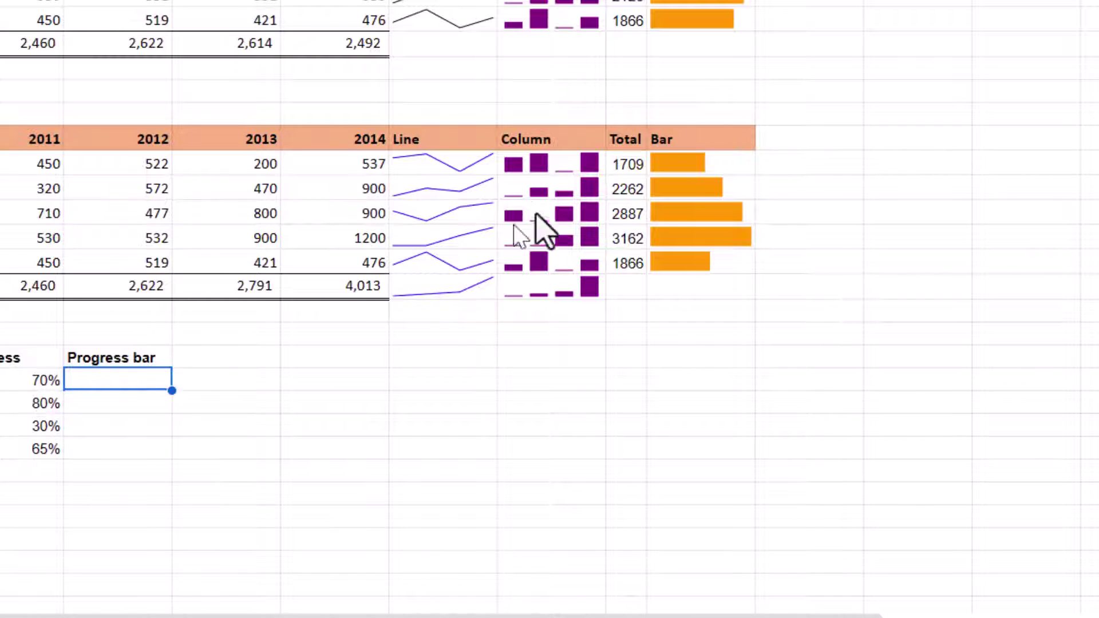
pyautogui.click(694, 166)
pyautogui.press('F2')
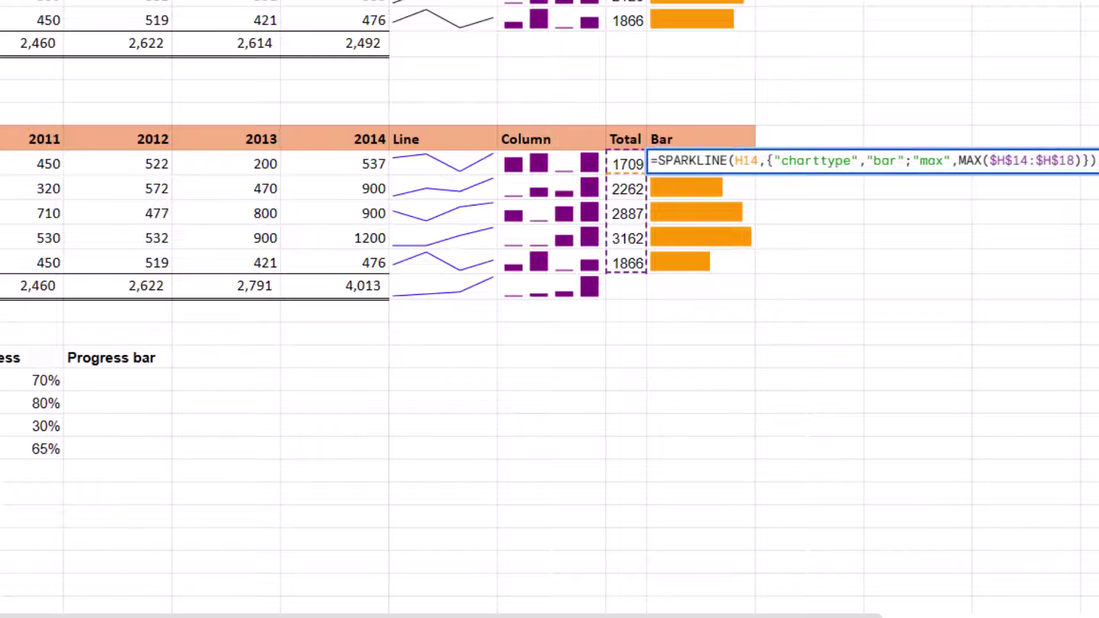
pyautogui.rightClick(859, 160)
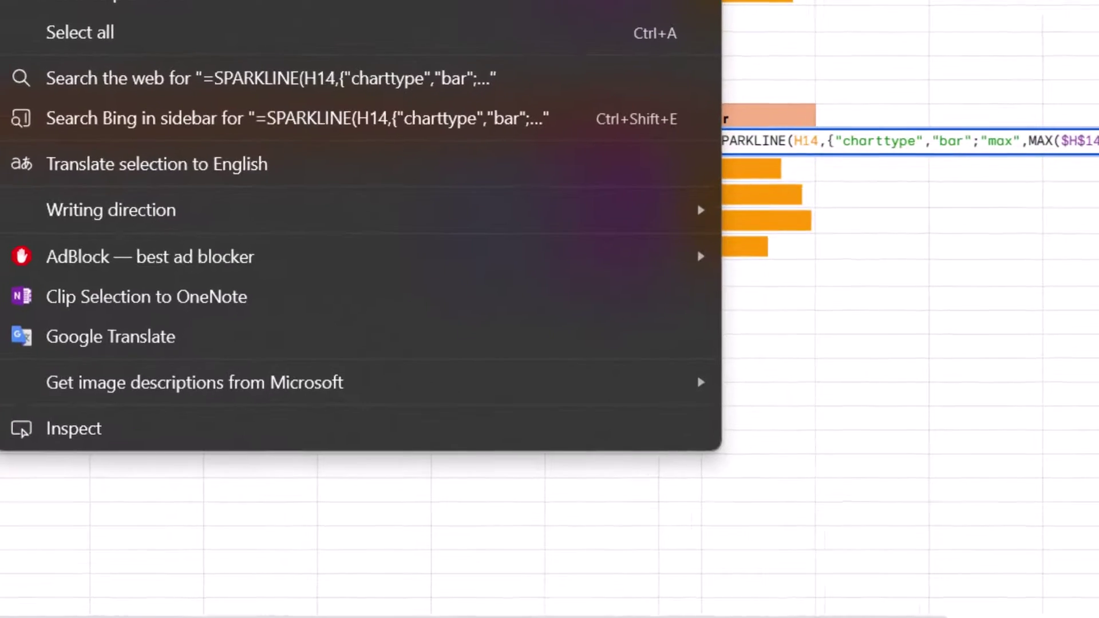
pyautogui.press('Escape')
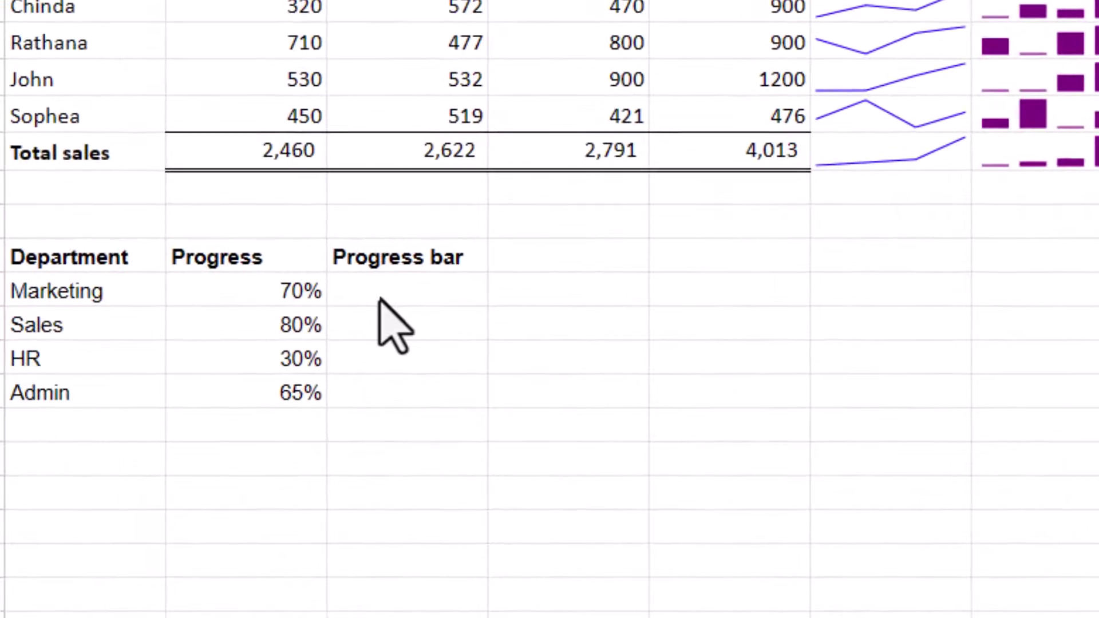
pyautogui.click(380, 291)
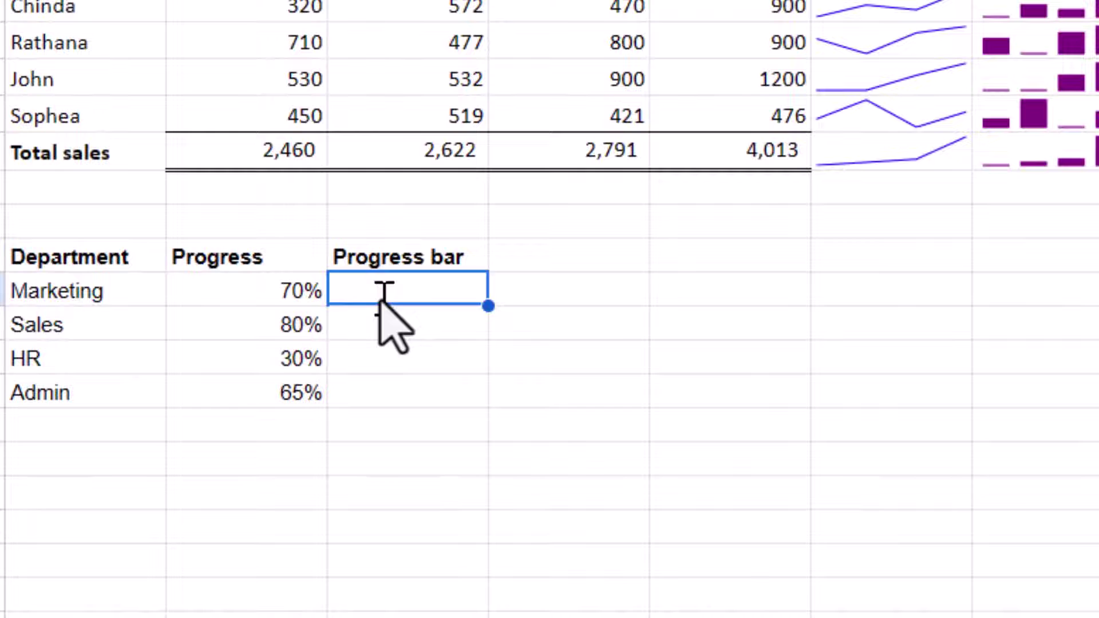
pyautogui.doubleClick(397, 286)
pyautogui.write('=SPARKLINE(H14,{"charttype","bar";"max",MAX($H$14:$H$18)})')
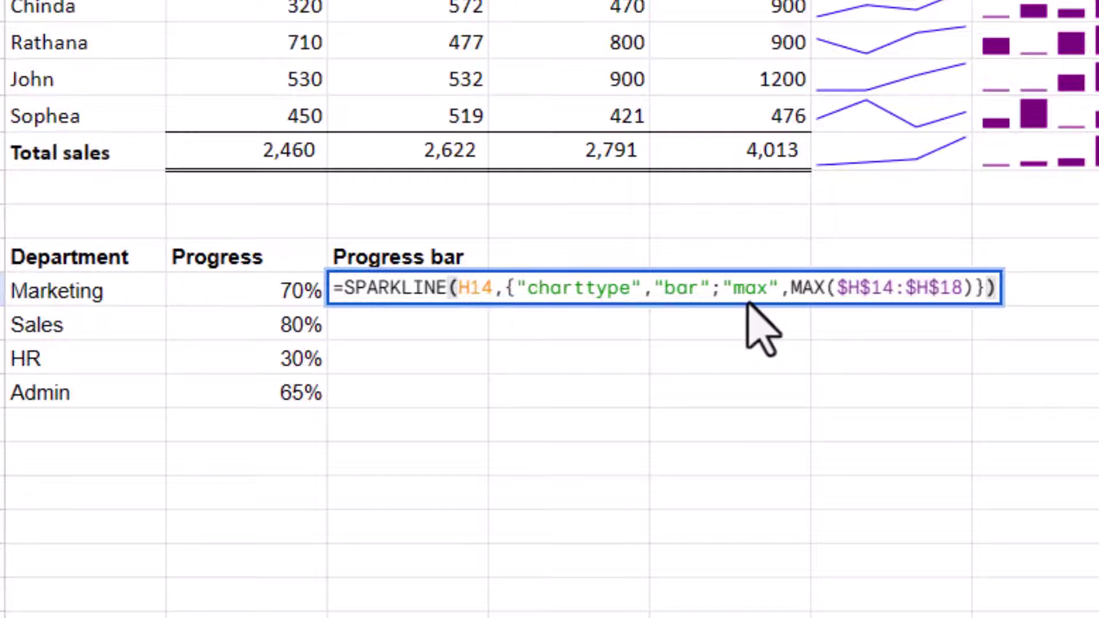
pyautogui.moveTo(488, 283); pyautogui.dragTo(458, 291)
pyautogui.click(252, 291)
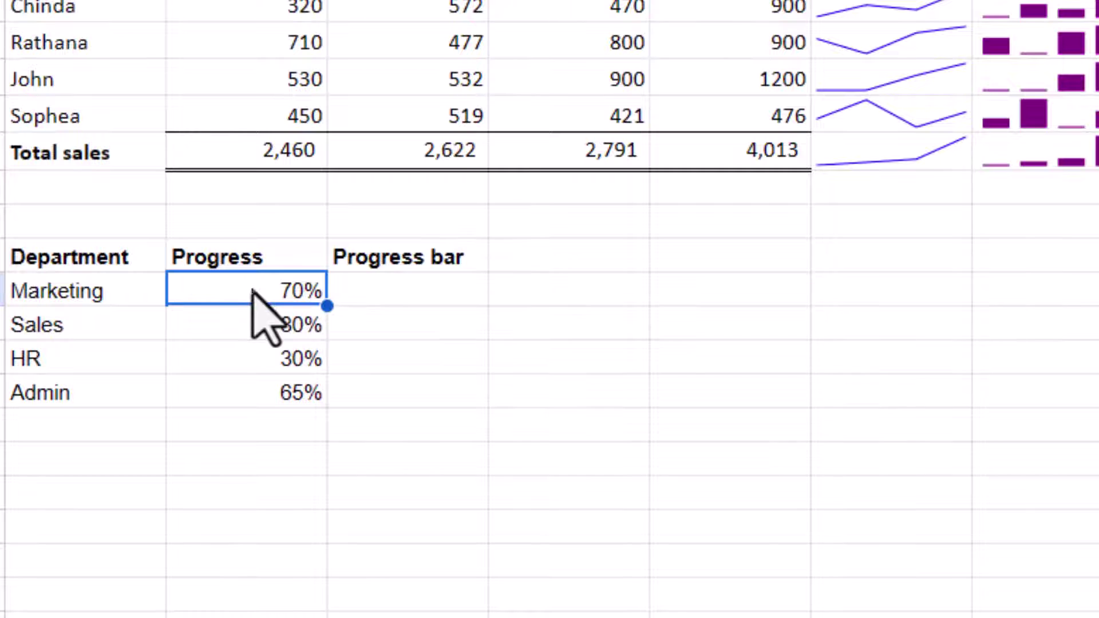
# Point the pasted formula's data at B23 and its MAX range at $B$23:$B$26.
pyautogui.doubleClick(418, 293)
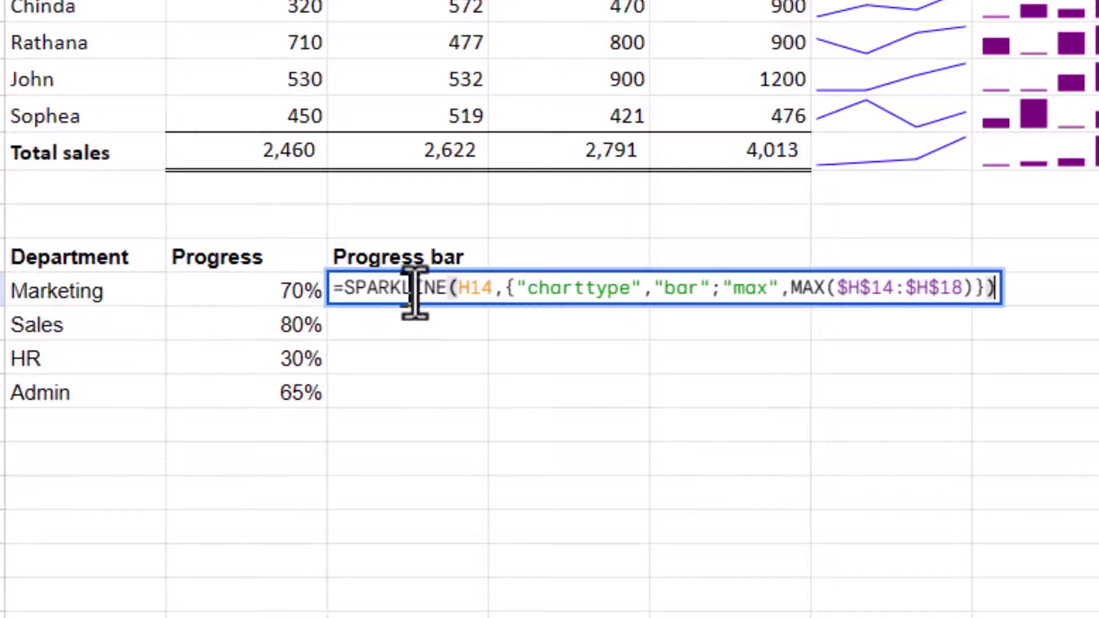
pyautogui.click(490, 287)
pyautogui.press('BackSpace')
pyautogui.press('BackSpace')
pyautogui.press('BackSpace')
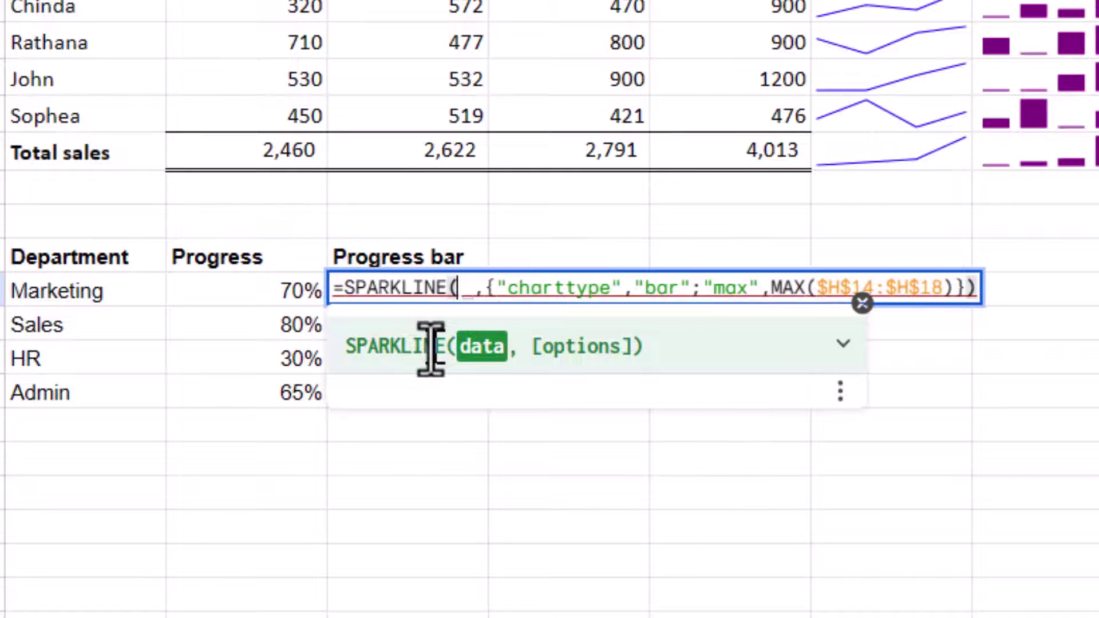
pyautogui.click(281, 293)
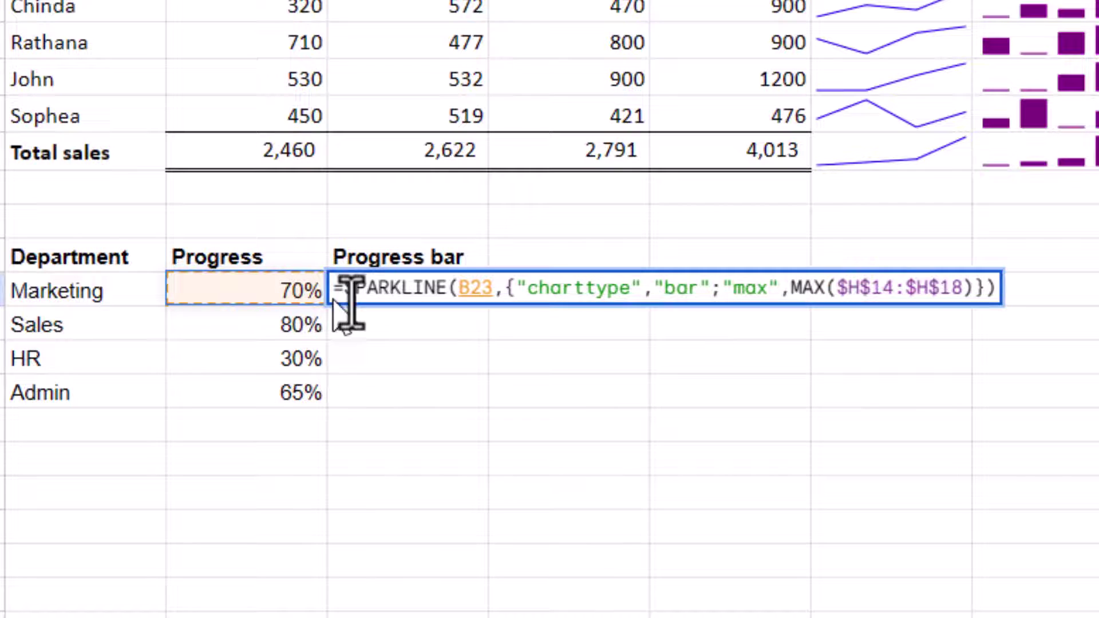
pyautogui.moveTo(836, 289); pyautogui.dragTo(953, 289)
pyautogui.press('BackSpace')
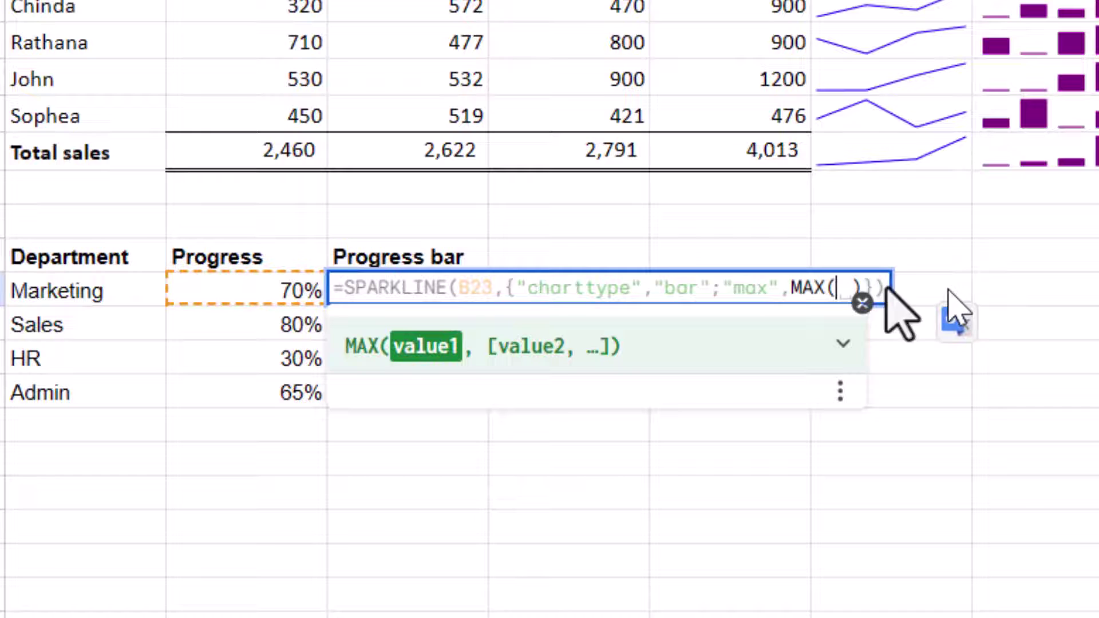
pyautogui.moveTo(295, 292); pyautogui.dragTo(297, 403)
pyautogui.press('F4')
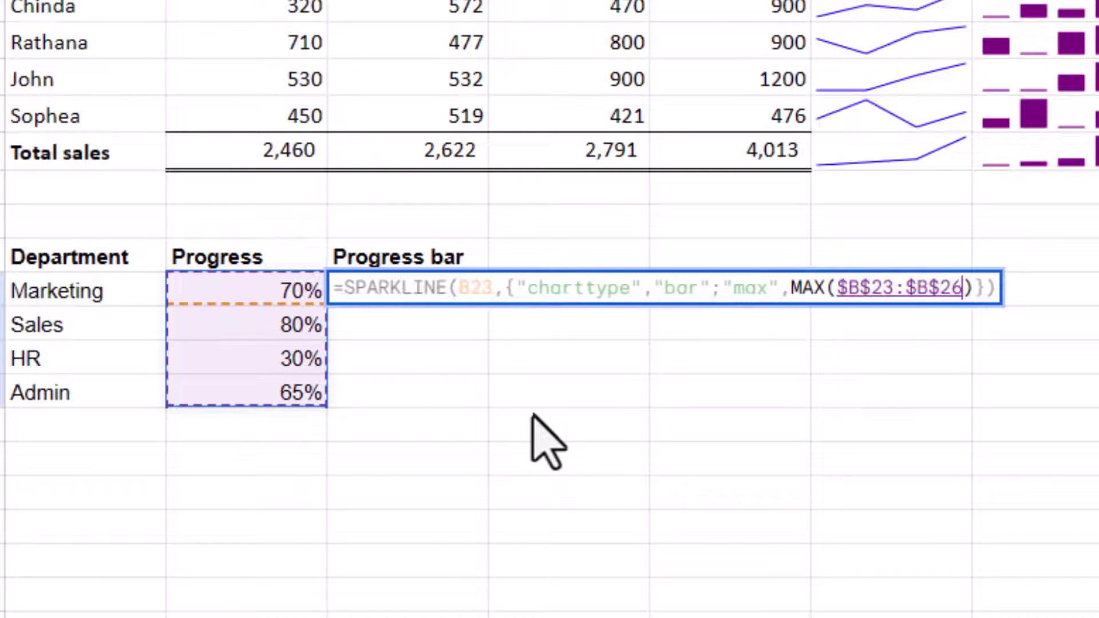
pyautogui.press('Return')
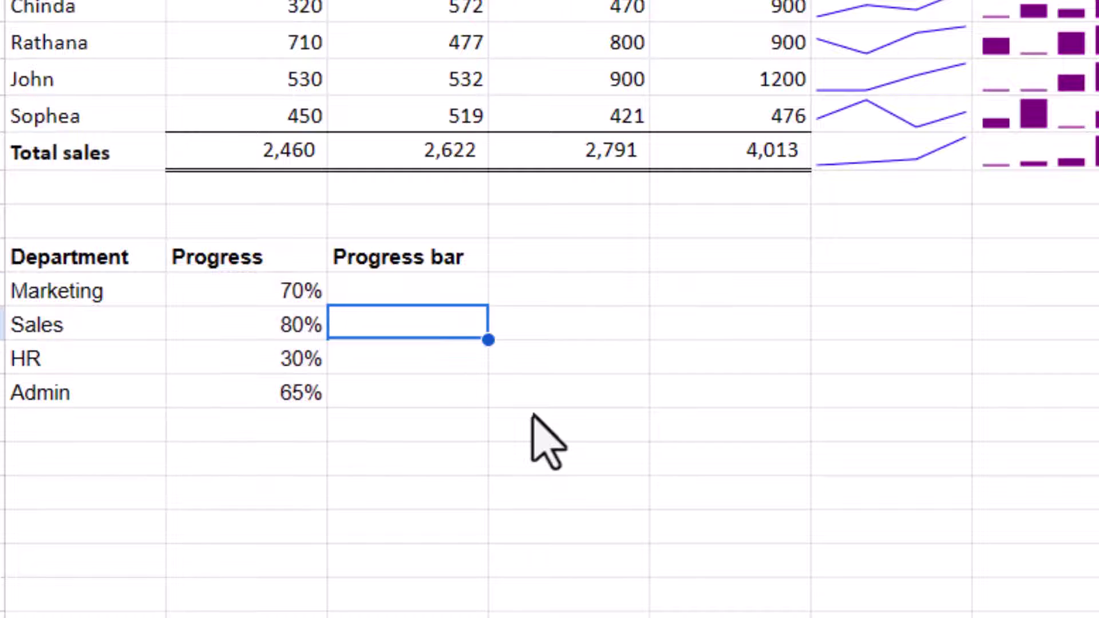
pyautogui.press('Up')
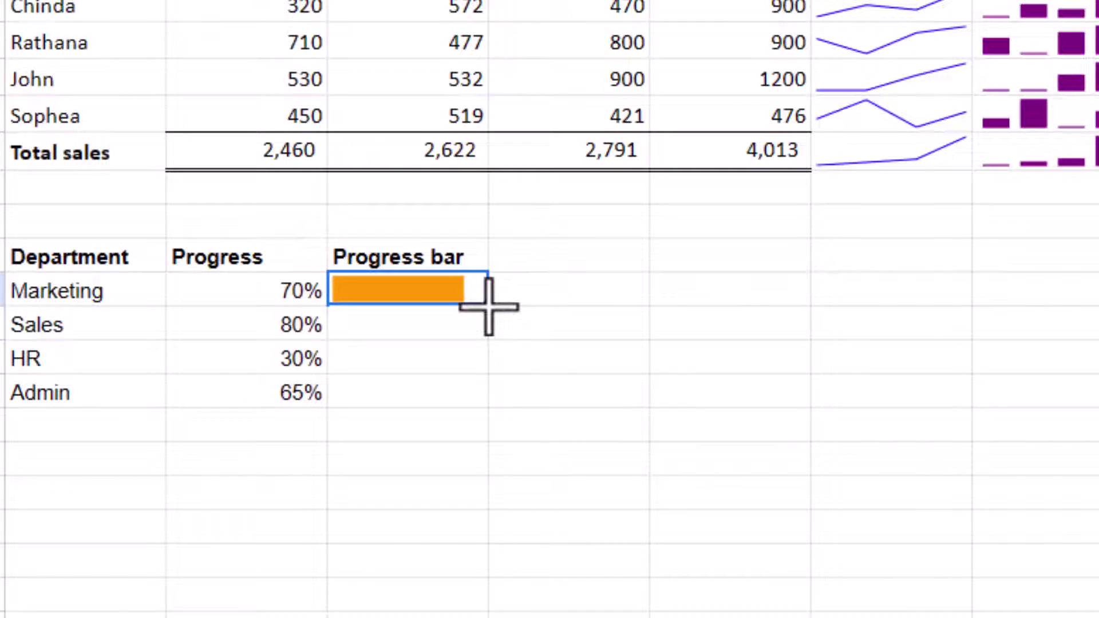
# Fill the progress bar down to Admin and replace the MAX(...) max with a fixed 1.
pyautogui.moveTo(488, 307); pyautogui.dragTo(484, 401)
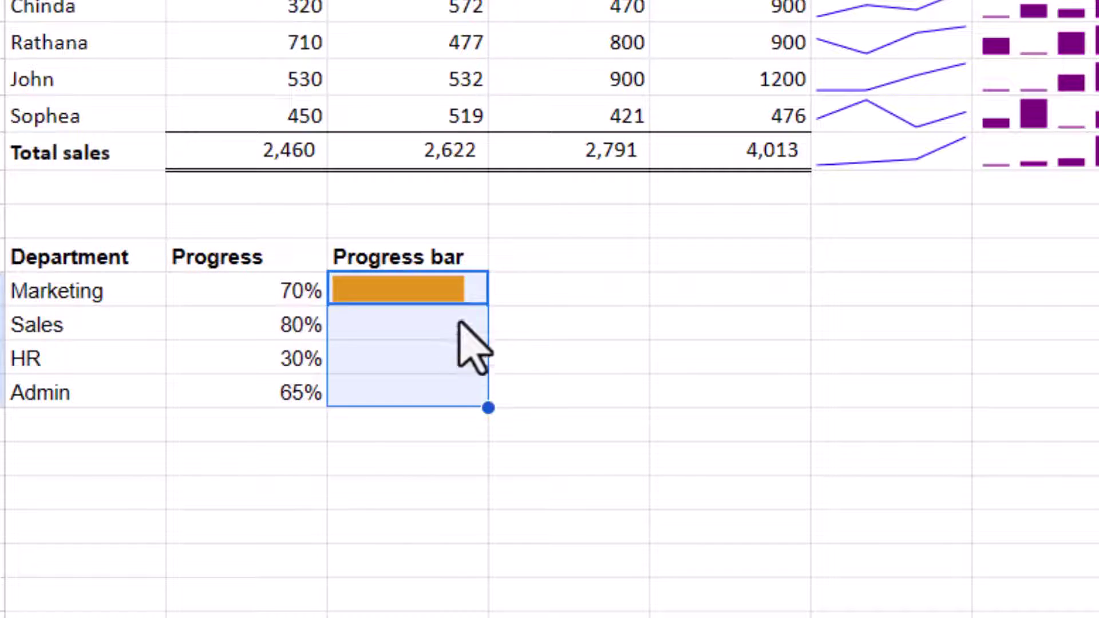
pyautogui.doubleClick(421, 289)
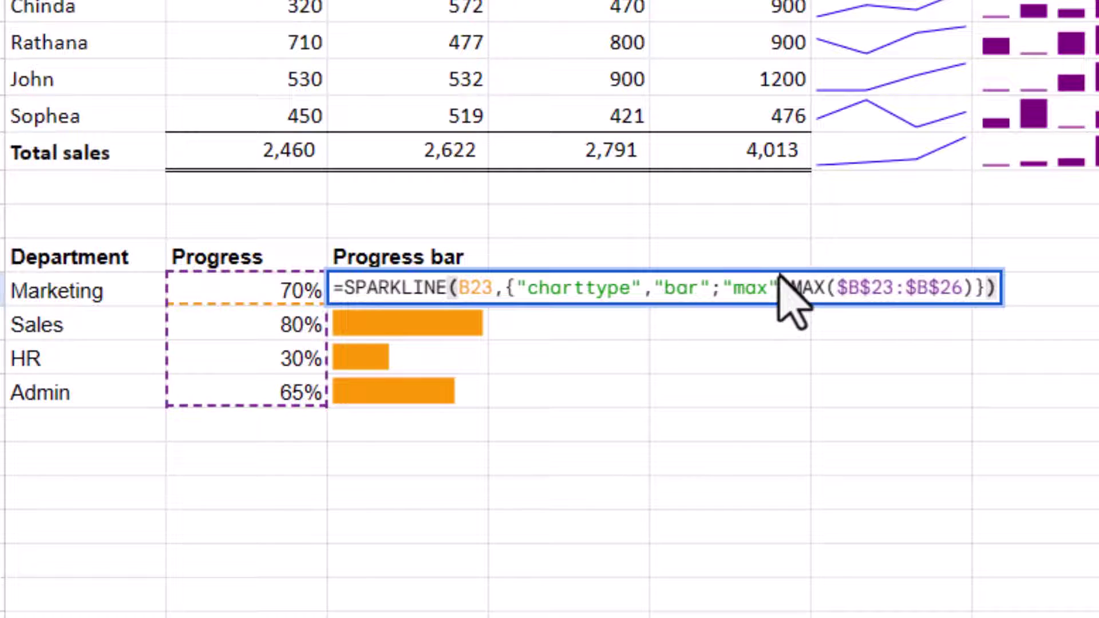
pyautogui.moveTo(789, 287); pyautogui.dragTo(973, 289)
pyautogui.write('1')
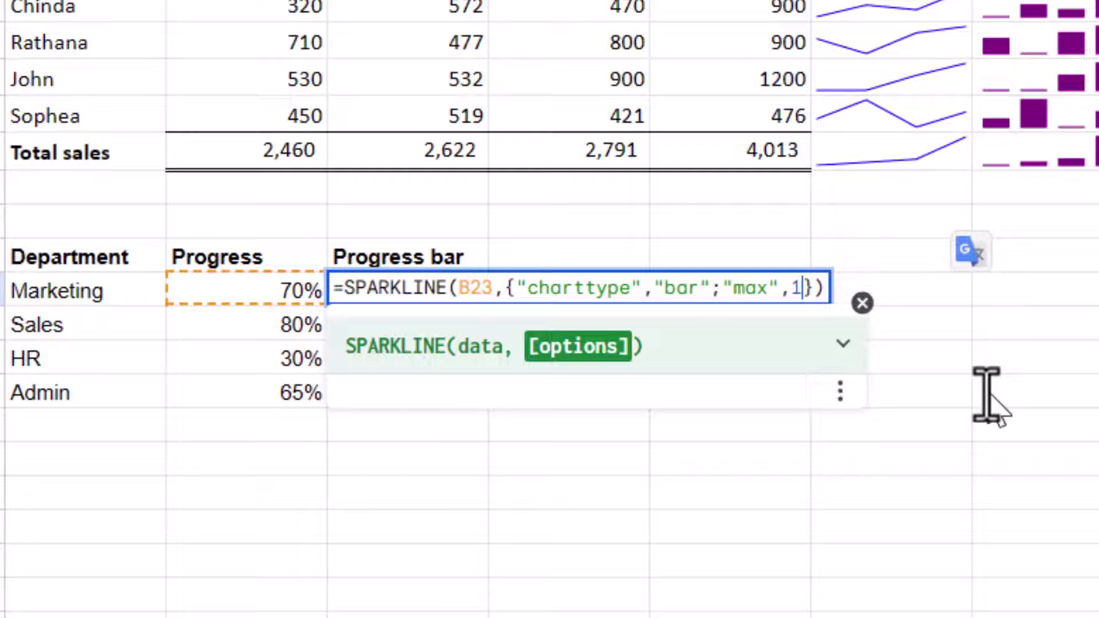
pyautogui.press('Return')
# Copy the max-1 progress bar formula into all four department rows C23:C26.
pyautogui.hotkey('ctrl', 'c')
pyautogui.press('Up')
pyautogui.hotkey('ctrl', 'v')
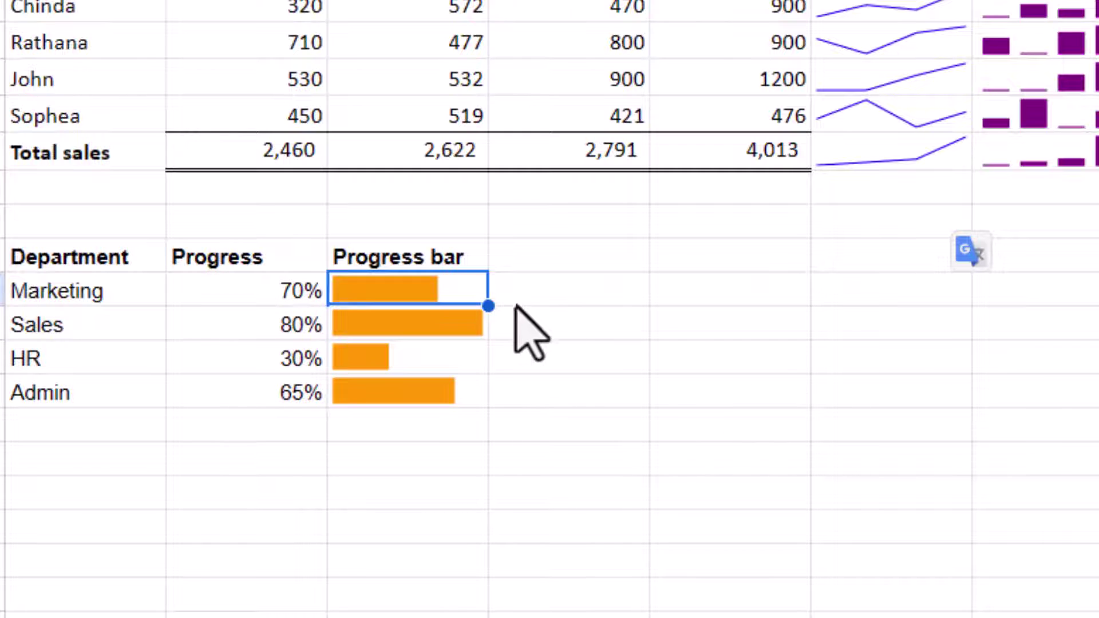
pyautogui.moveTo(488, 324); pyautogui.dragTo(632, 355)
pyautogui.click(634, 354)
pyautogui.click(802, 380)
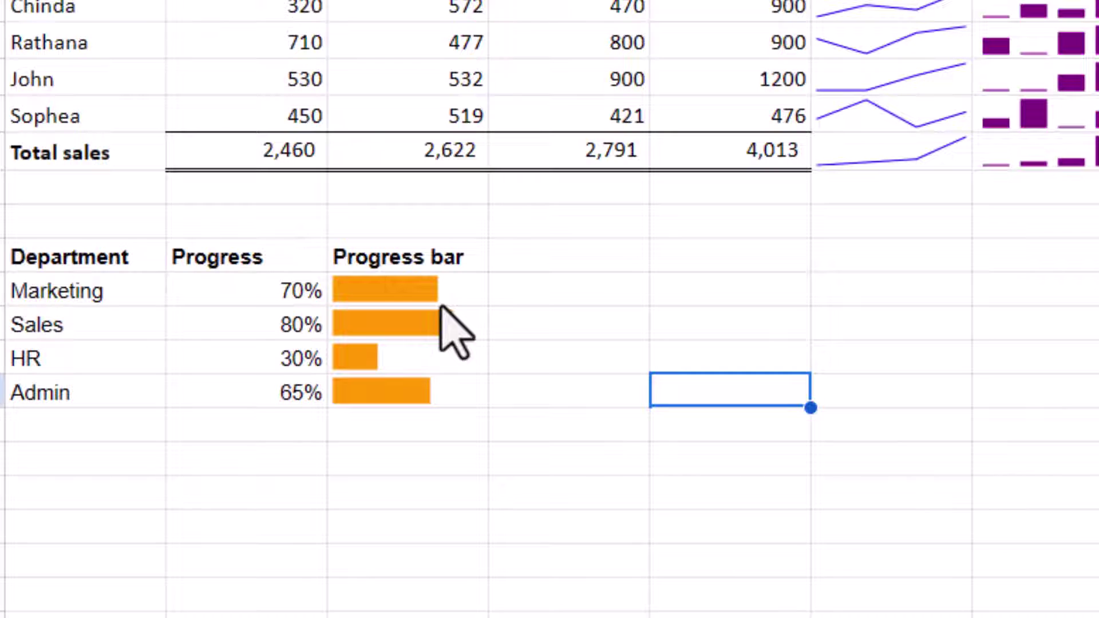
pyautogui.click(447, 283)
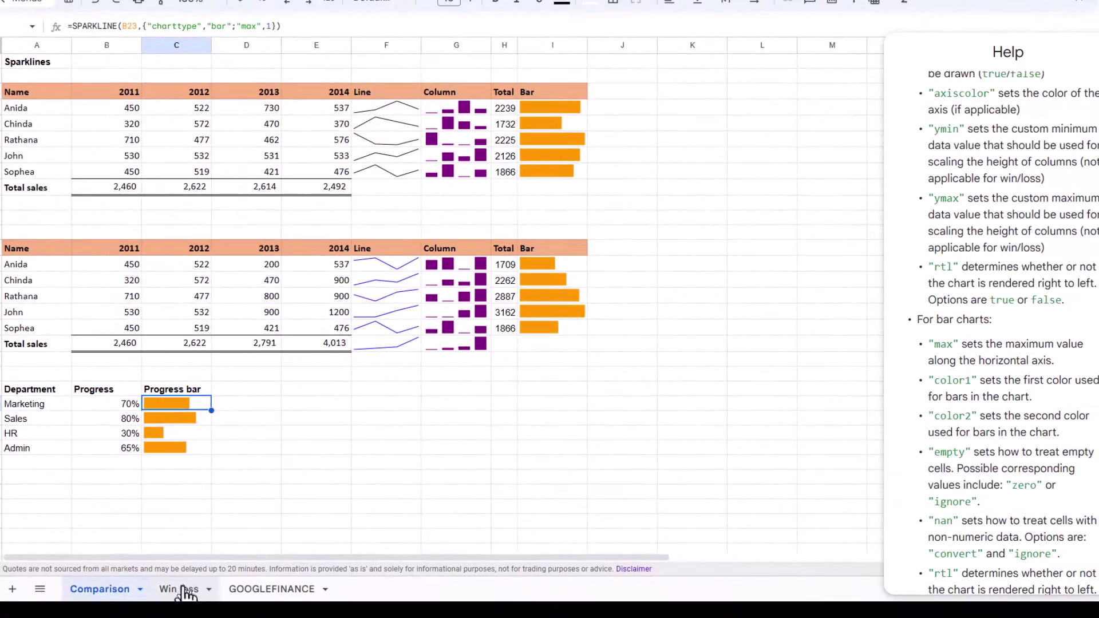
# On the Win loss sheet, inspect the top table's Man United win/loss sparkline formula.
pyautogui.click(182, 590)
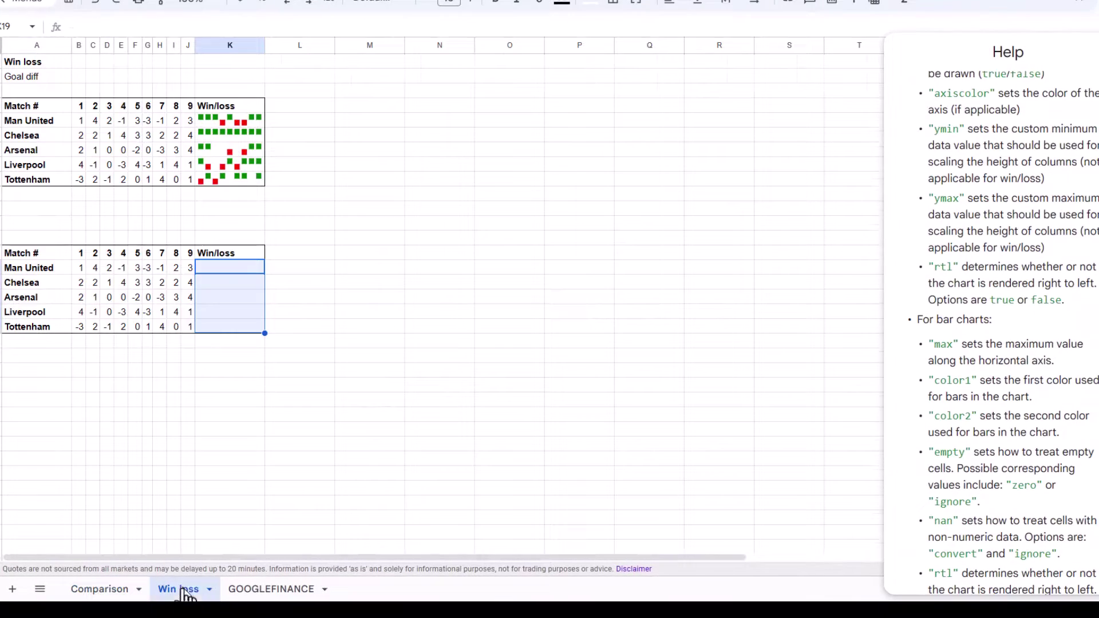
pyautogui.click(231, 110)
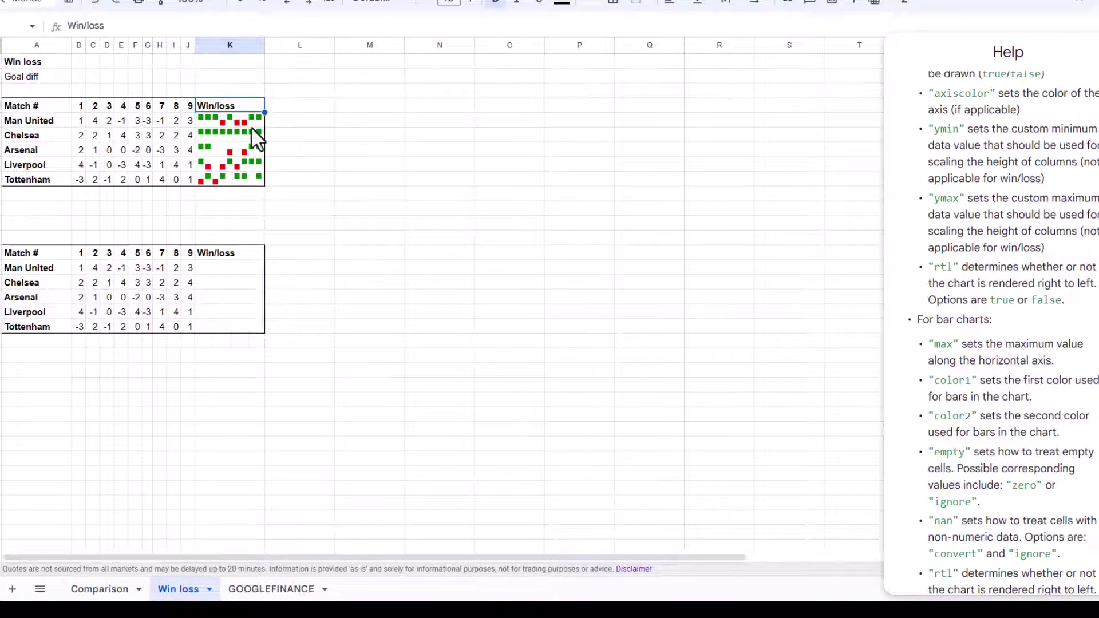
pyautogui.click(231, 120)
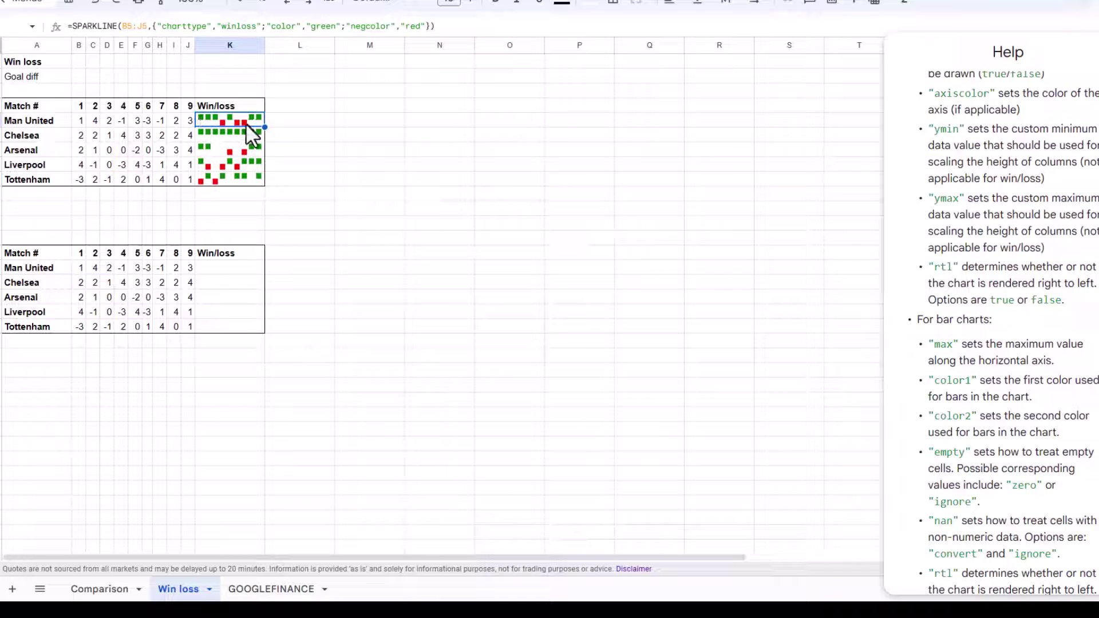
# Enter =SPARKLINE(B15:J15,{"charttype","winloss"}) in the lower table's Man United cell K15.
pyautogui.click(229, 267)
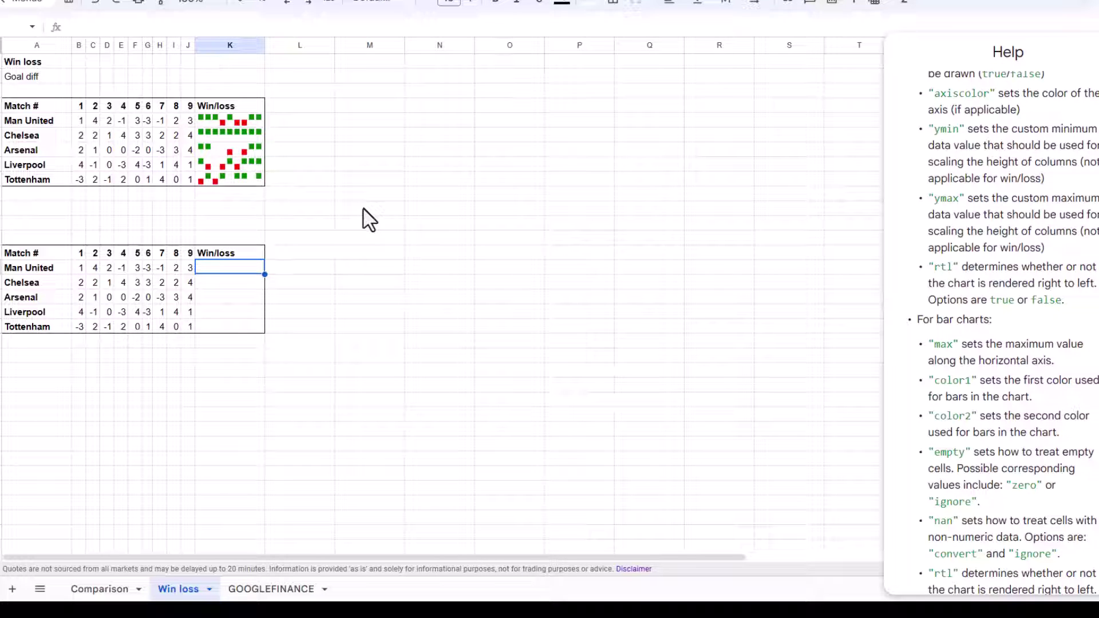
pyautogui.write('=spa')
pyautogui.press('Tab')
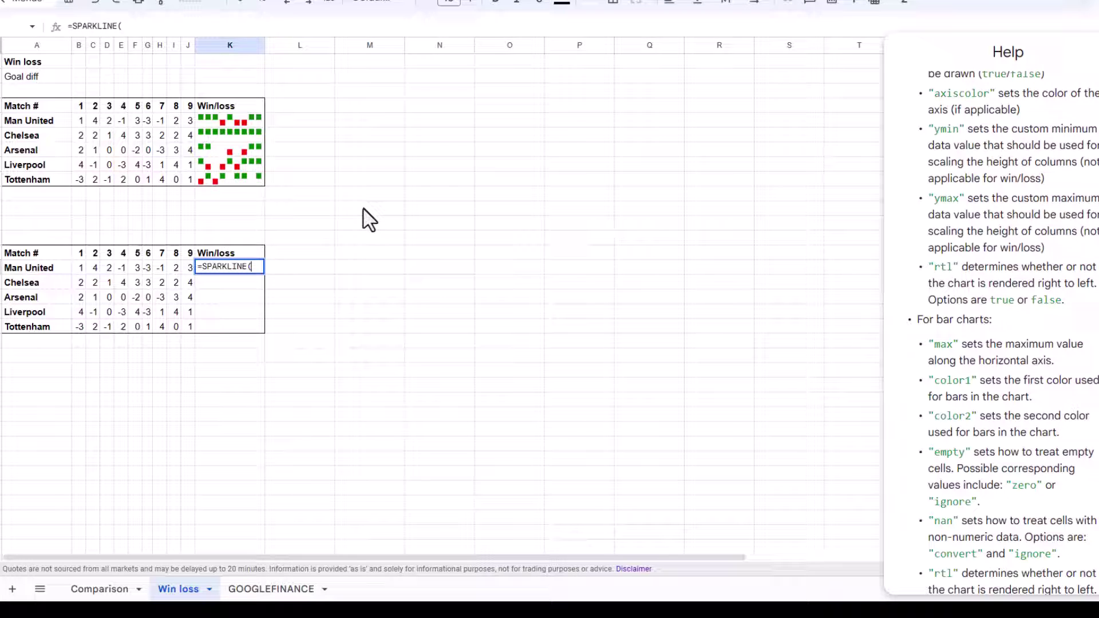
pyautogui.moveTo(76, 268); pyautogui.dragTo(178, 270)
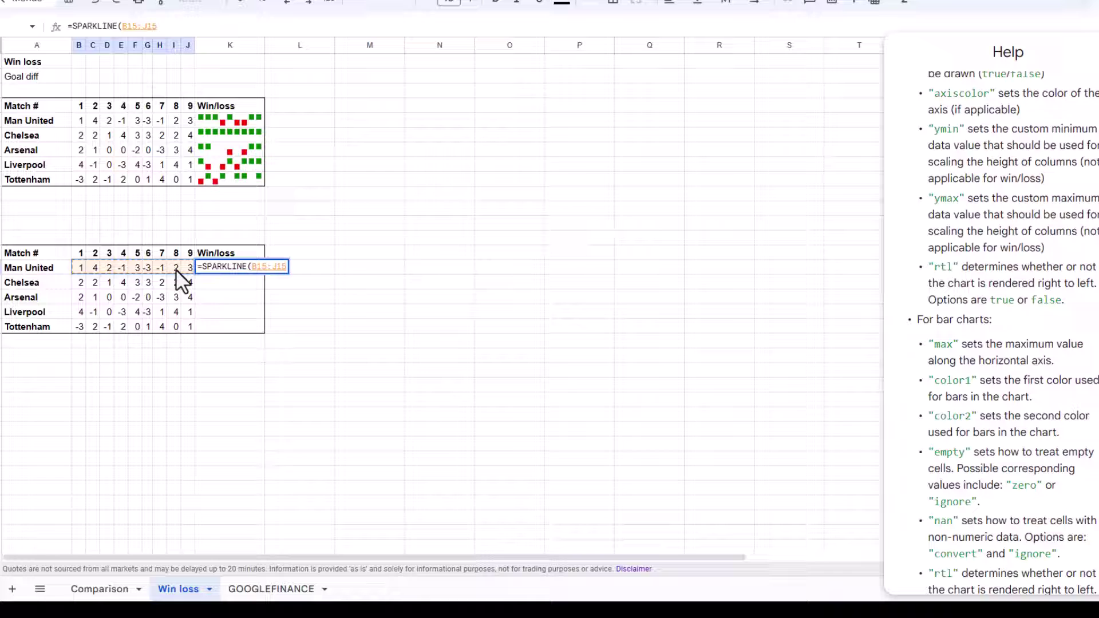
pyautogui.write(',')
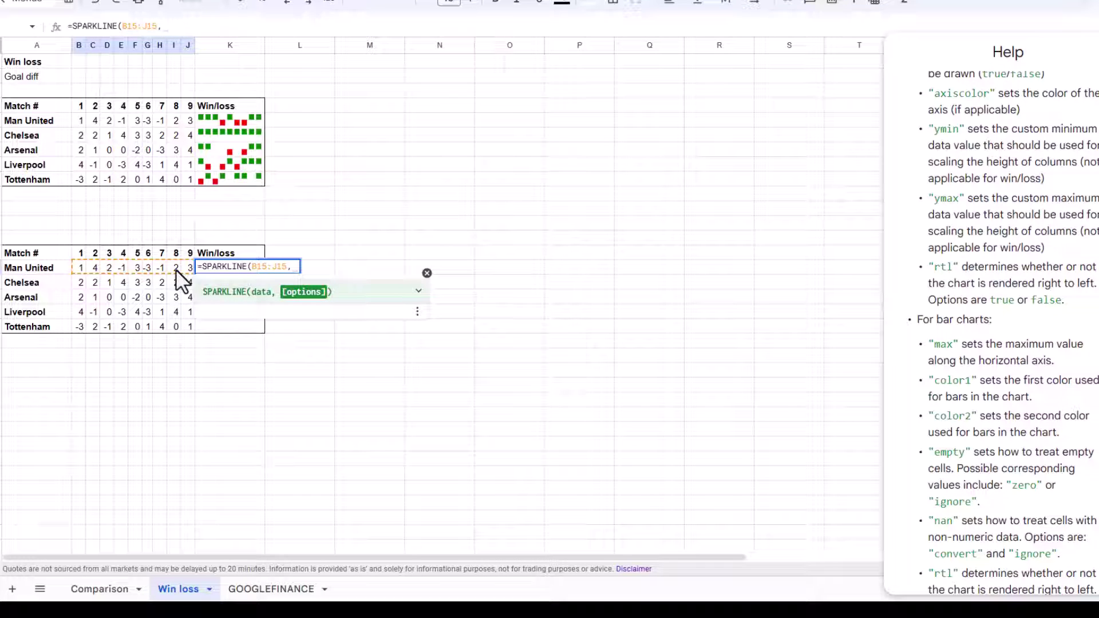
pyautogui.write('{"chartt')
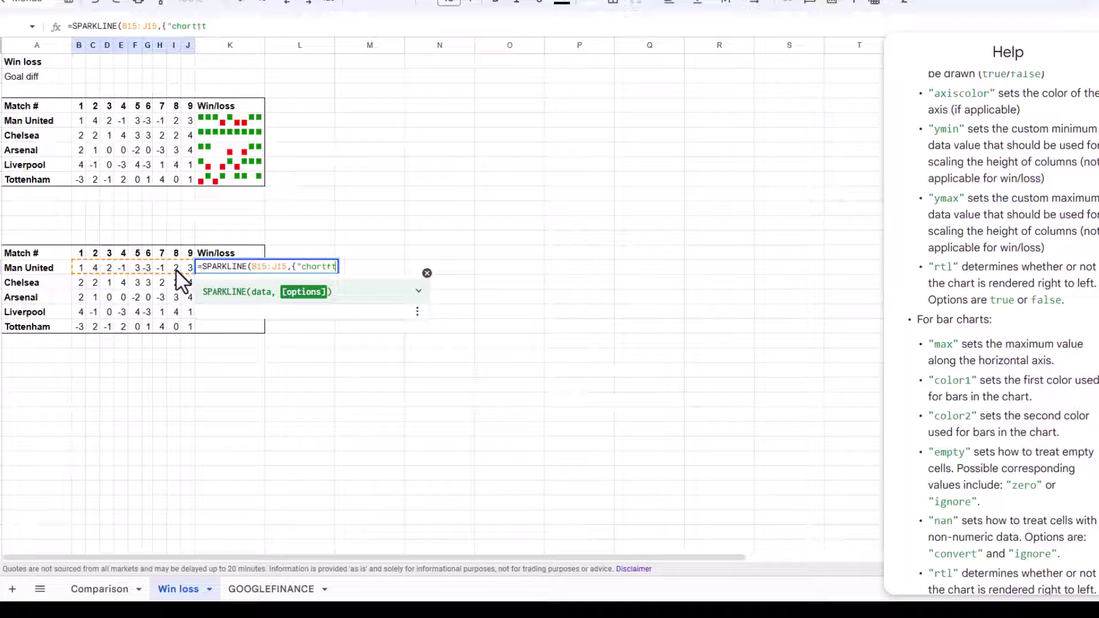
pyautogui.write('ype","winlos')
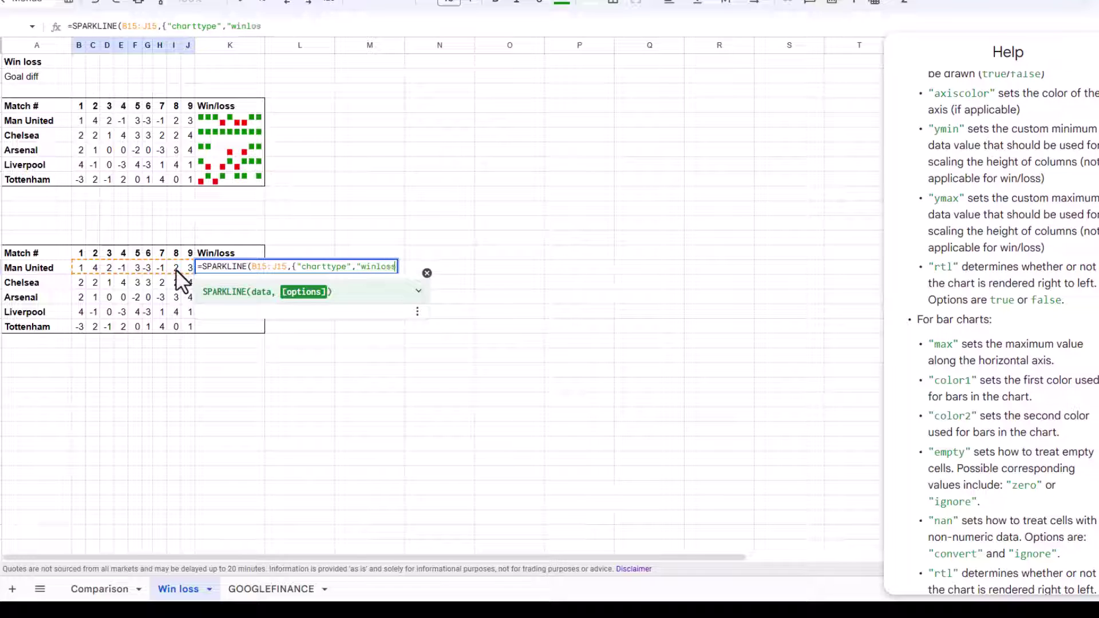
pyautogui.write('s",')
pyautogui.write('"')
pyautogui.scroll(7, 1007, 332)
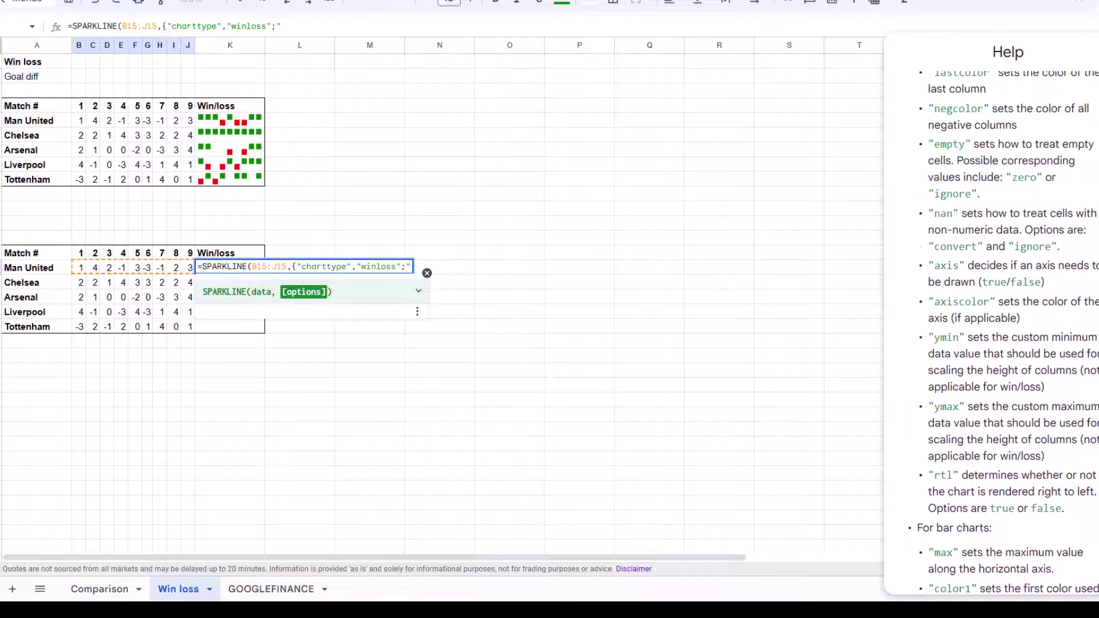
pyautogui.scroll(-2, 922, 135)
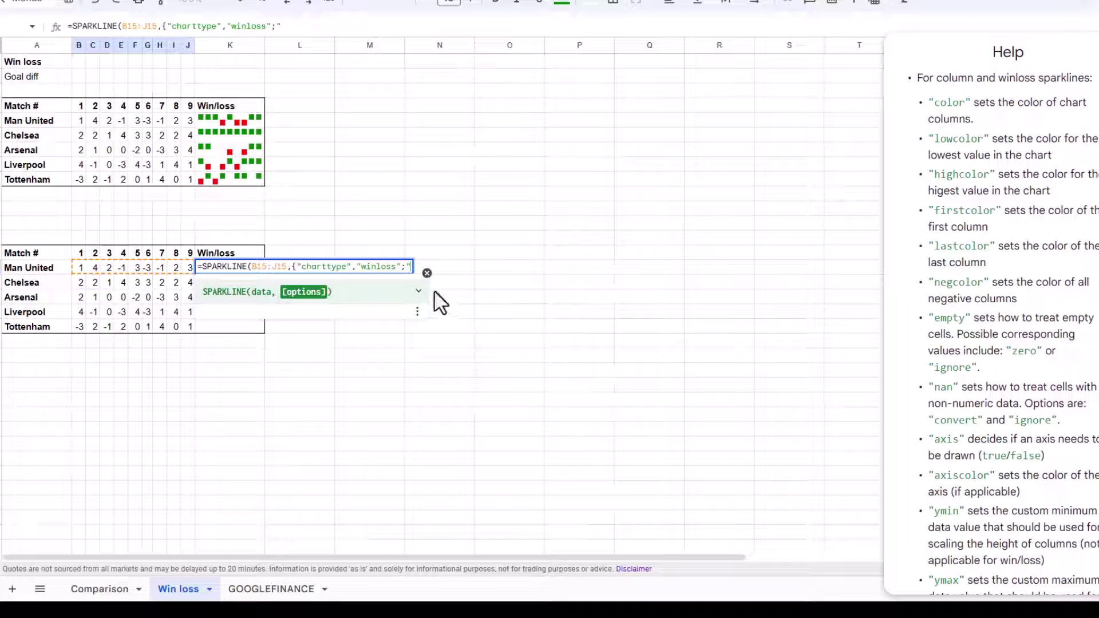
pyautogui.press('BackSpace')
pyautogui.press('BackSpace')
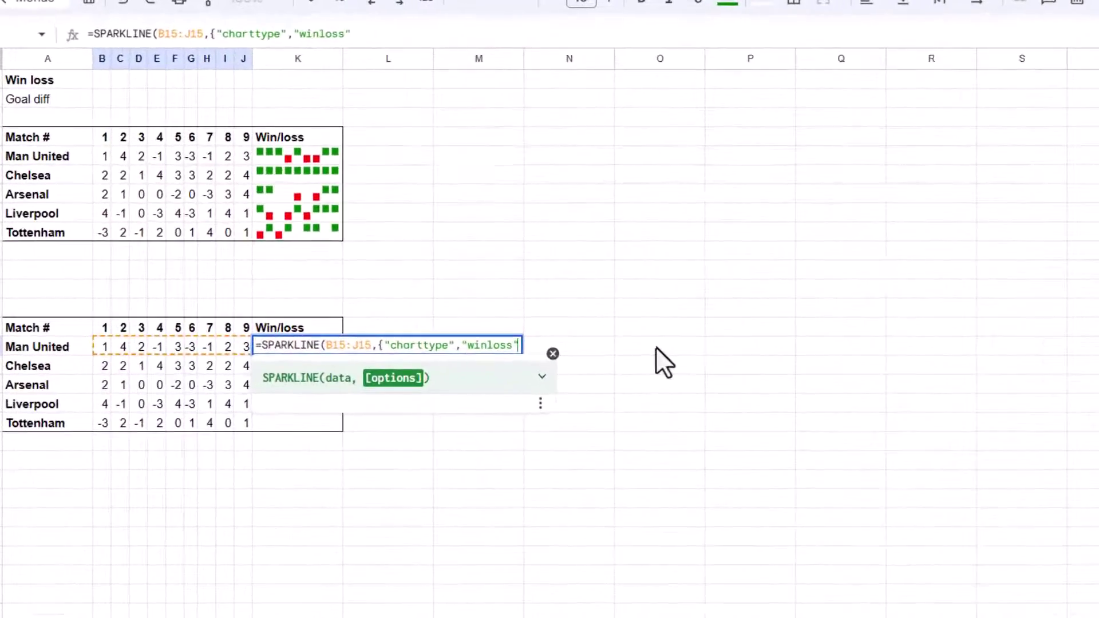
pyautogui.write('})')
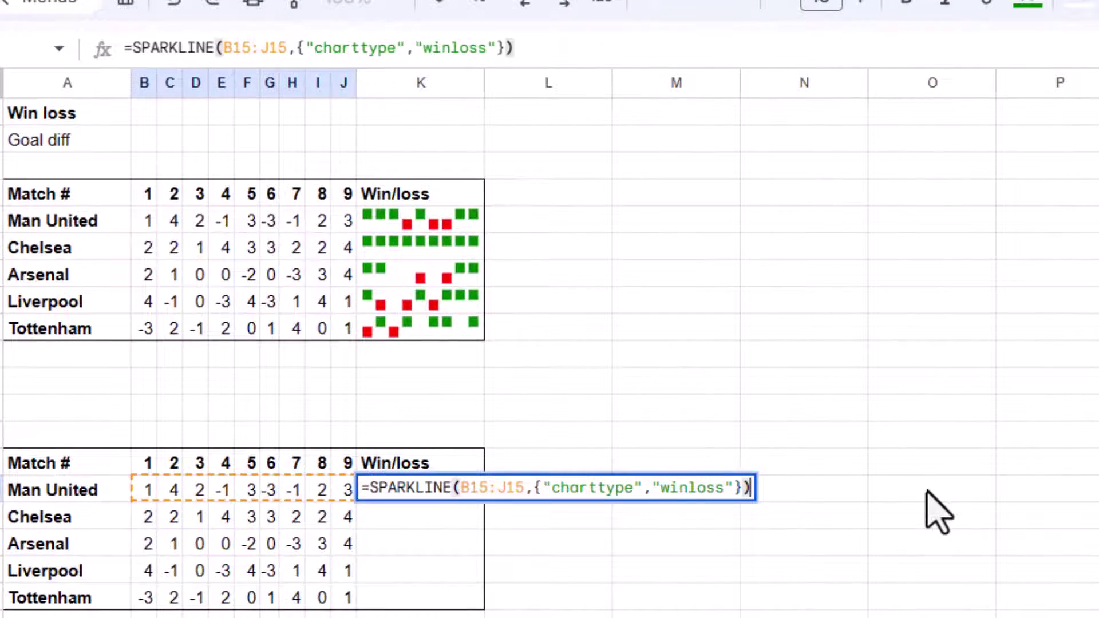
pyautogui.press('Return')
# Add ;"color","green";"negcolor","red" to K15's win/loss sparkline options.
pyautogui.click(449, 491)
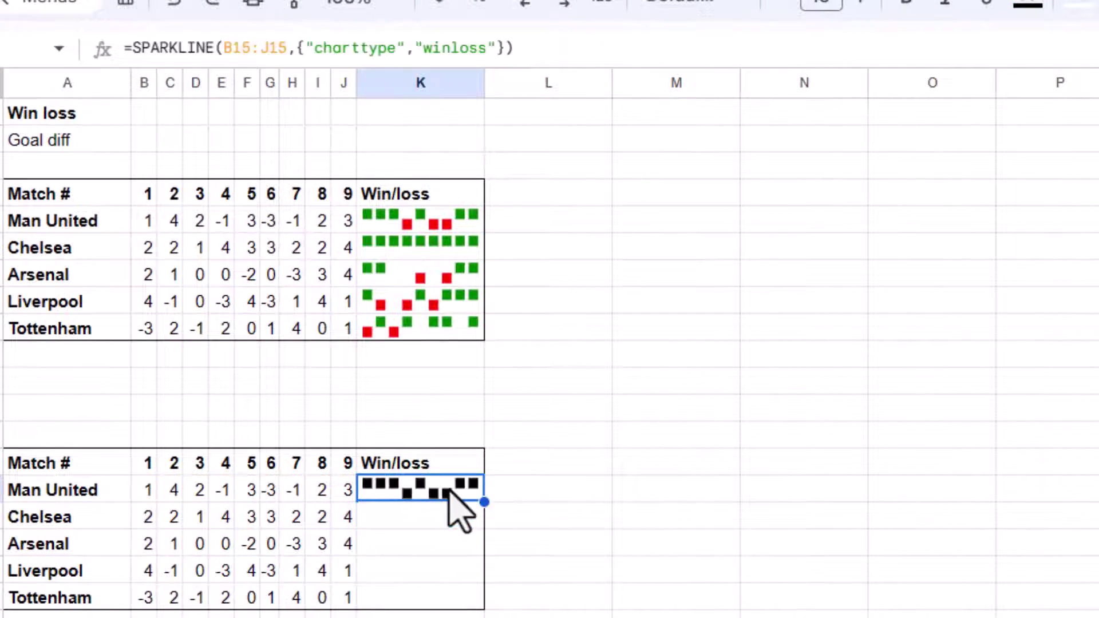
pyautogui.doubleClick(458, 487)
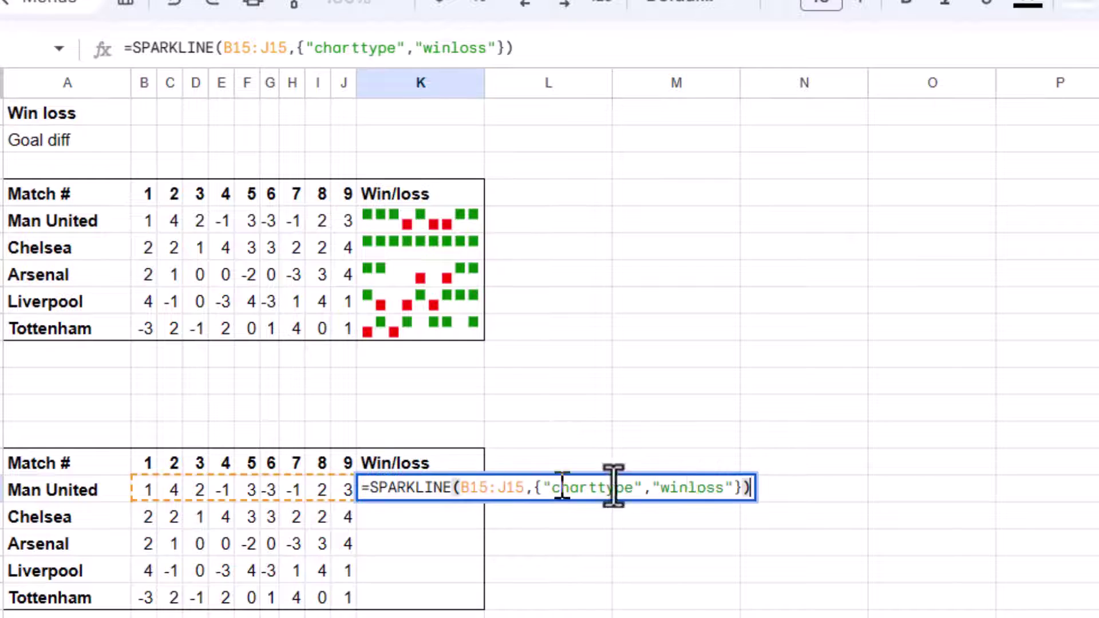
pyautogui.click(735, 487)
pyautogui.write(';')
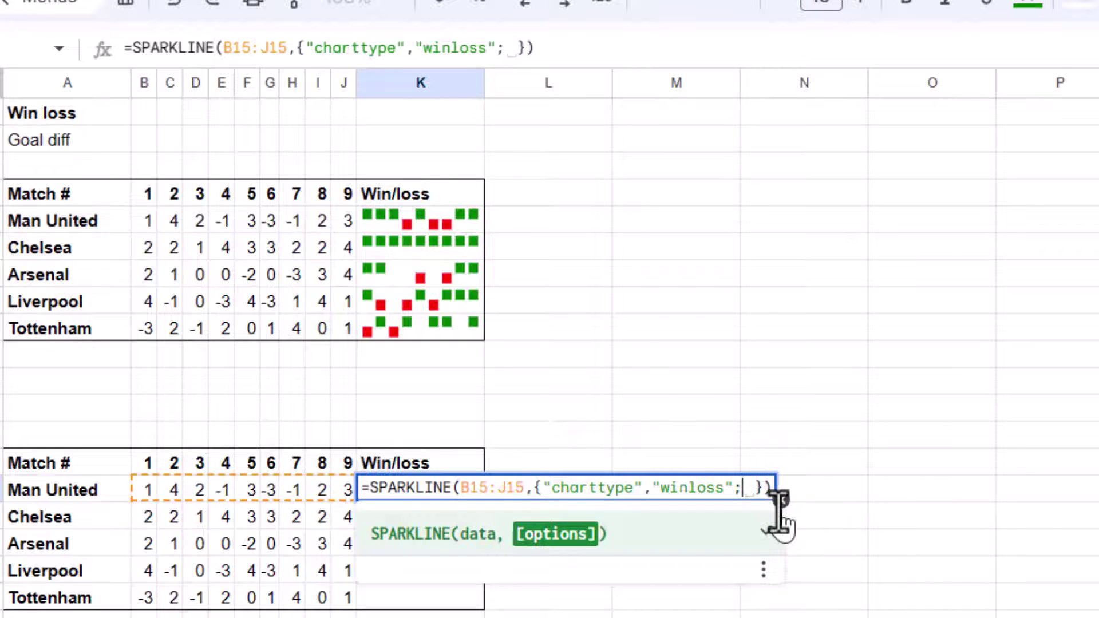
pyautogui.write('"color"')
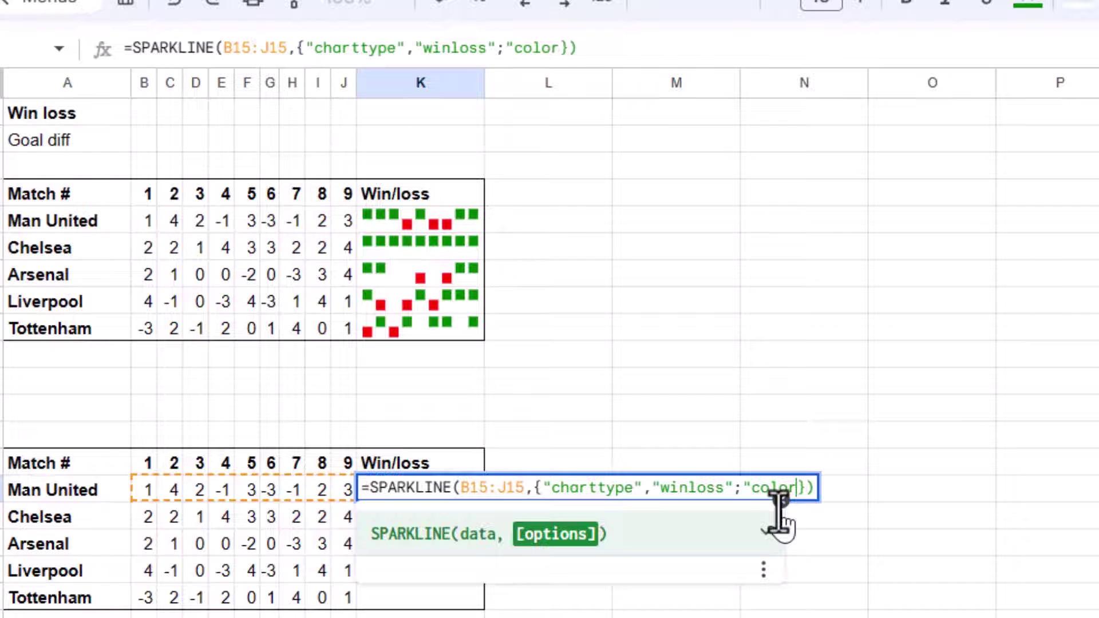
pyautogui.write(',"')
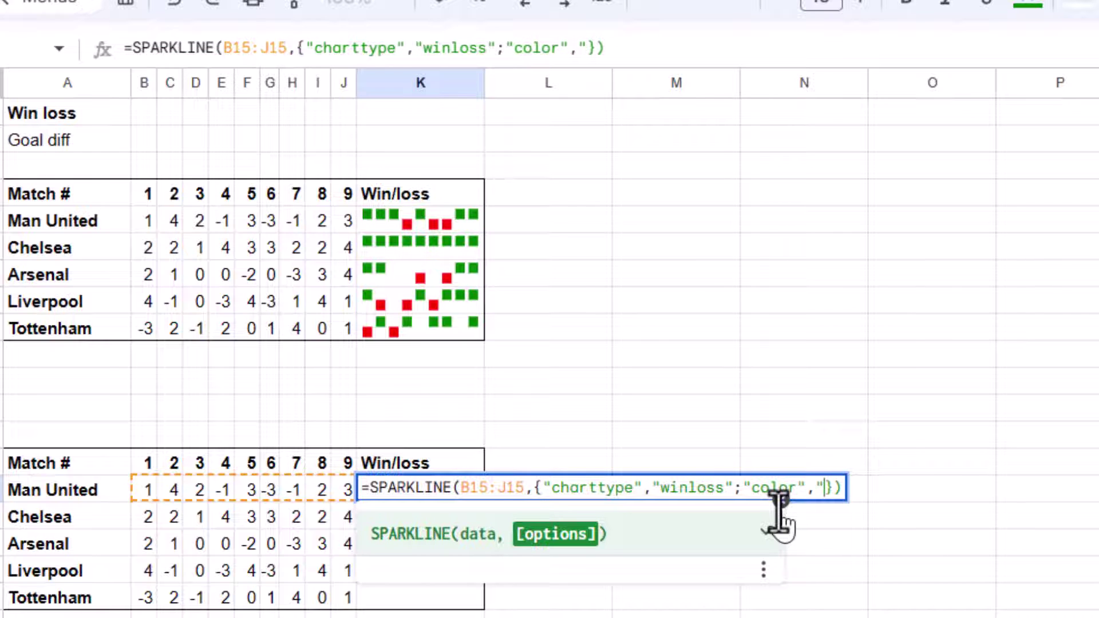
pyautogui.write('green"')
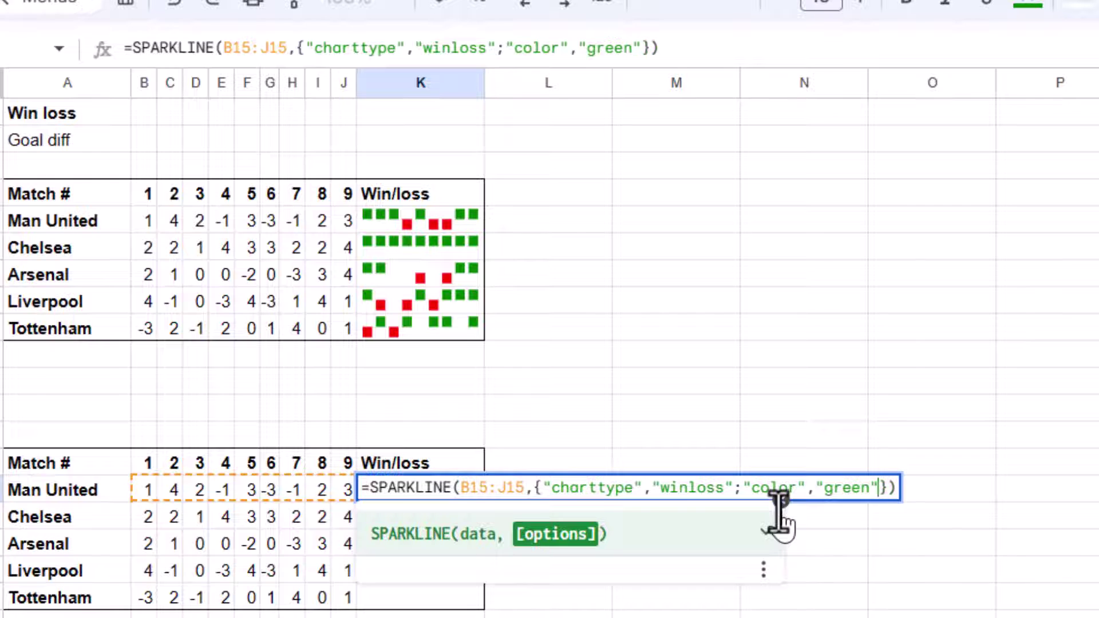
pyautogui.write(';"negcolor')
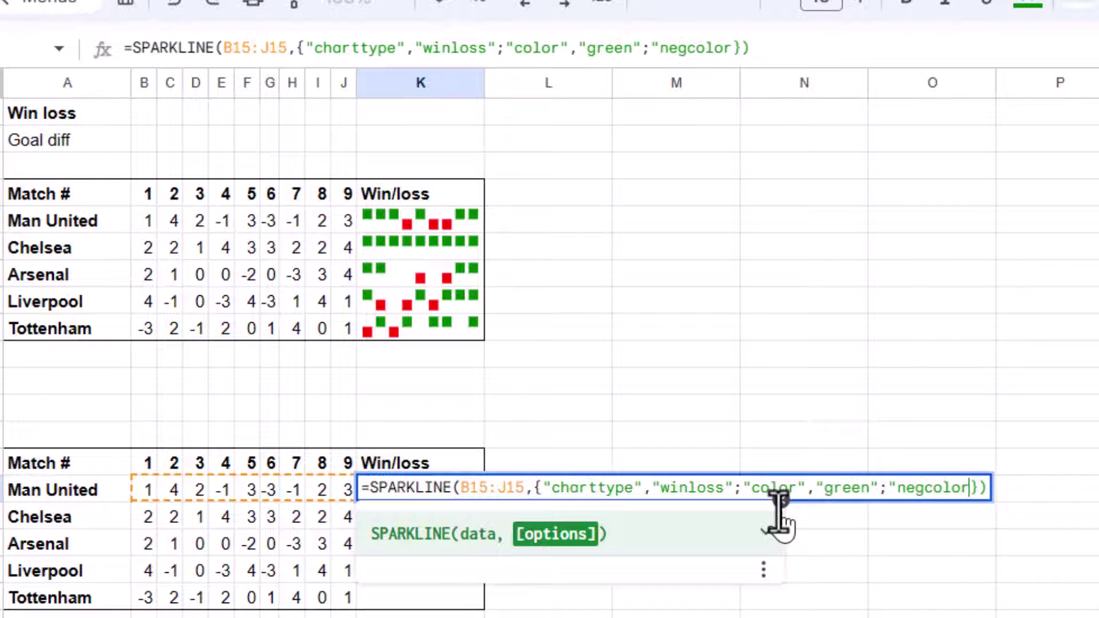
pyautogui.write('", ')
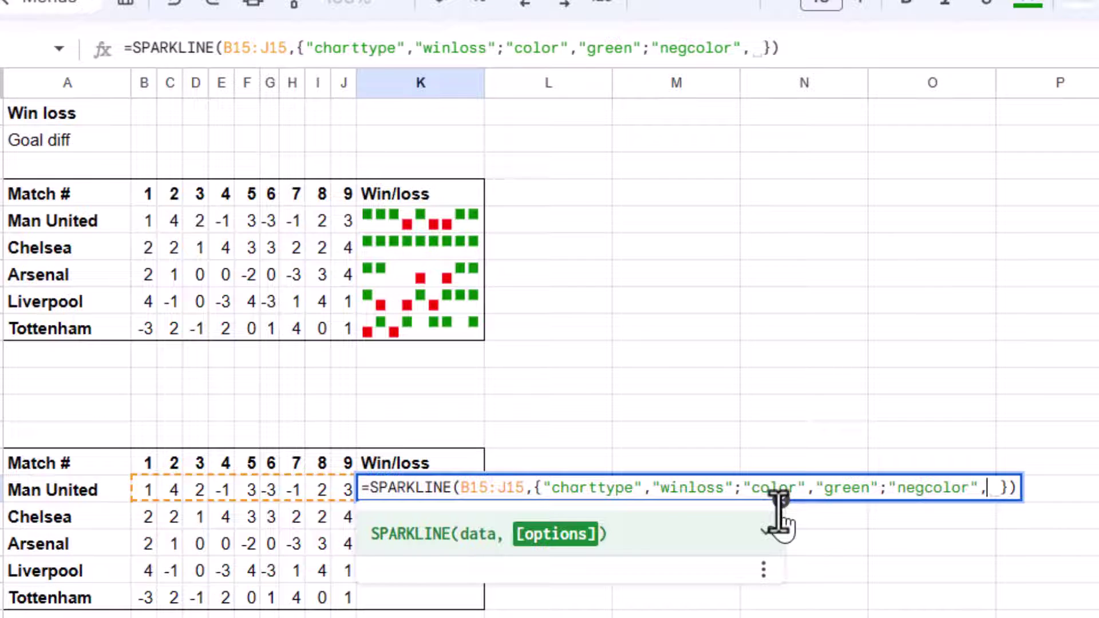
pyautogui.write('"red"')
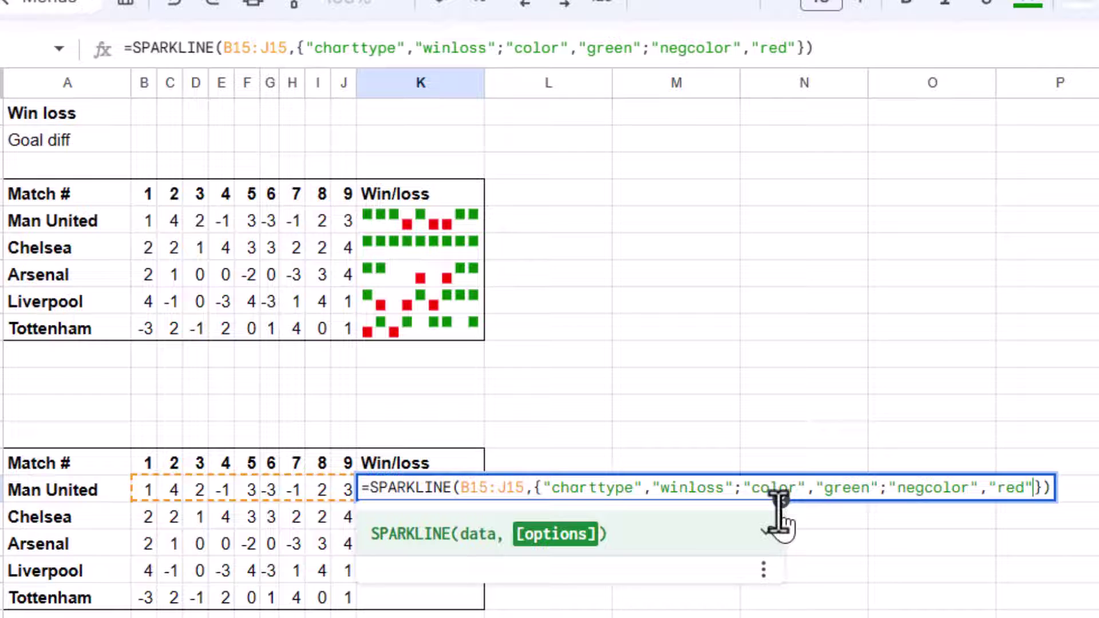
pyautogui.press('Return')
# Fill the coloured sparkline from K15 down to K19 for all five teams.
pyautogui.click(424, 543)
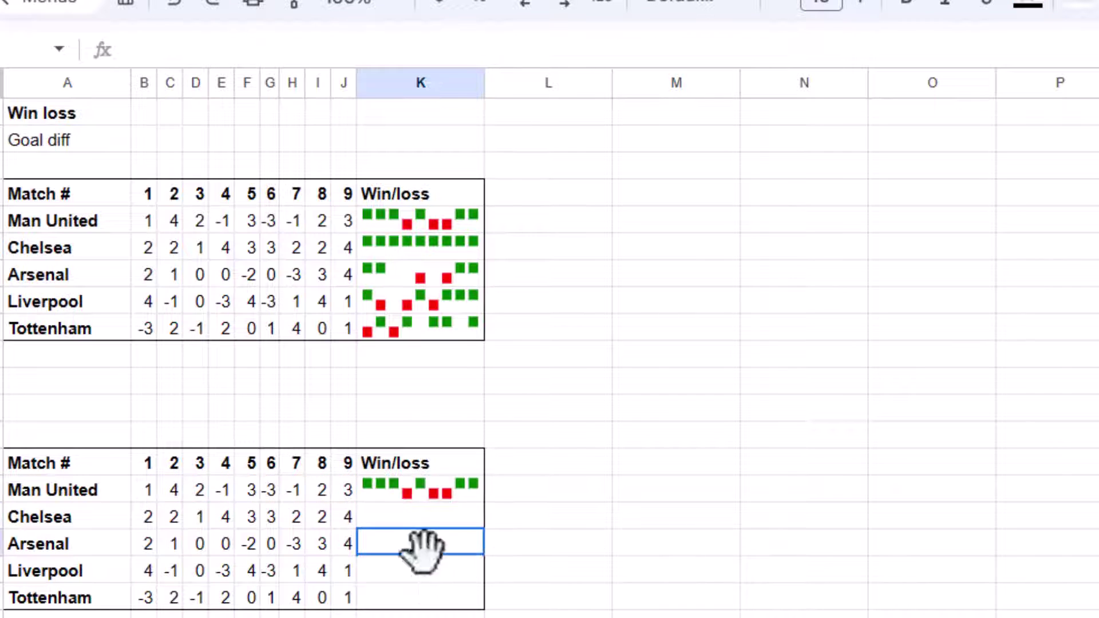
pyautogui.click(461, 495)
pyautogui.moveTo(484, 503); pyautogui.dragTo(465, 601)
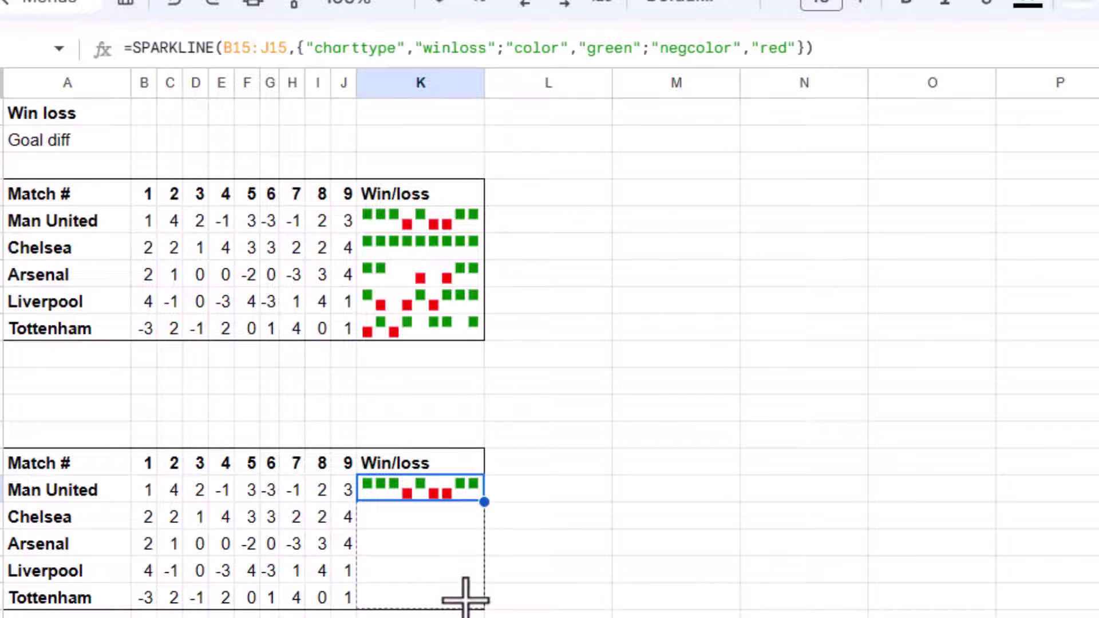
pyautogui.click(461, 614)
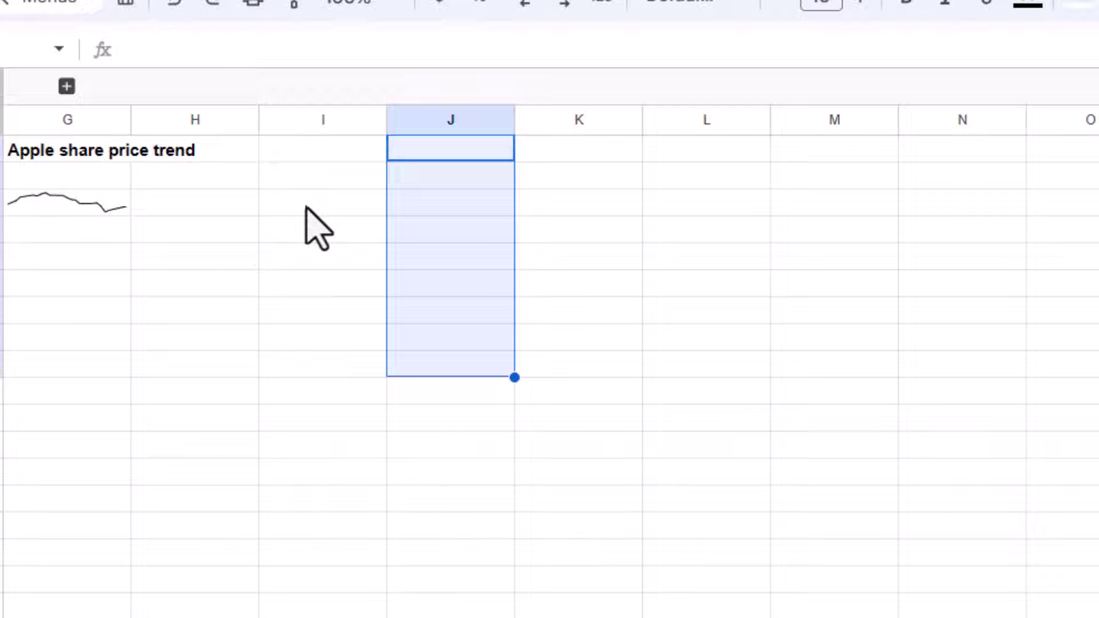
pyautogui.click(330, 202)
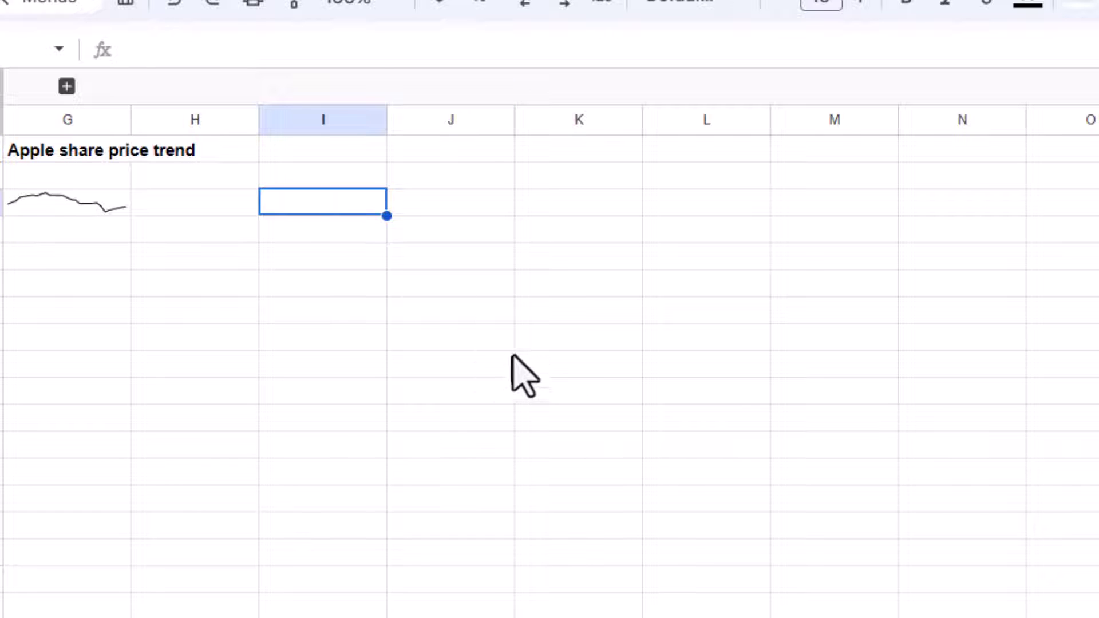
pyautogui.click(79, 213)
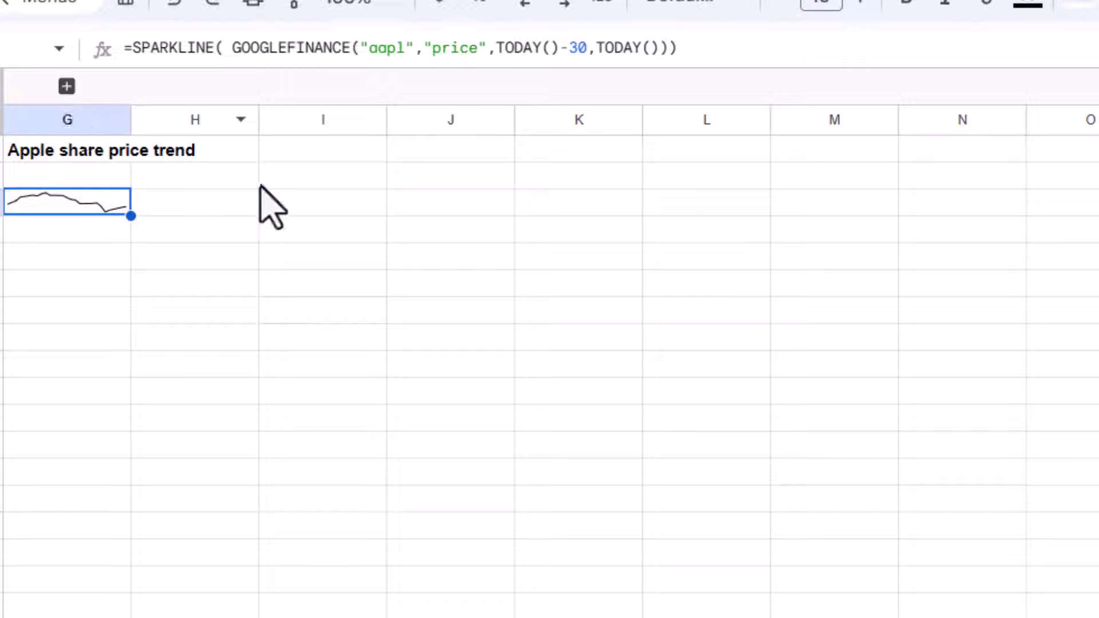
pyautogui.click(304, 203)
pyautogui.click(83, 204)
pyautogui.click(66, 86)
pyautogui.click(530, 338)
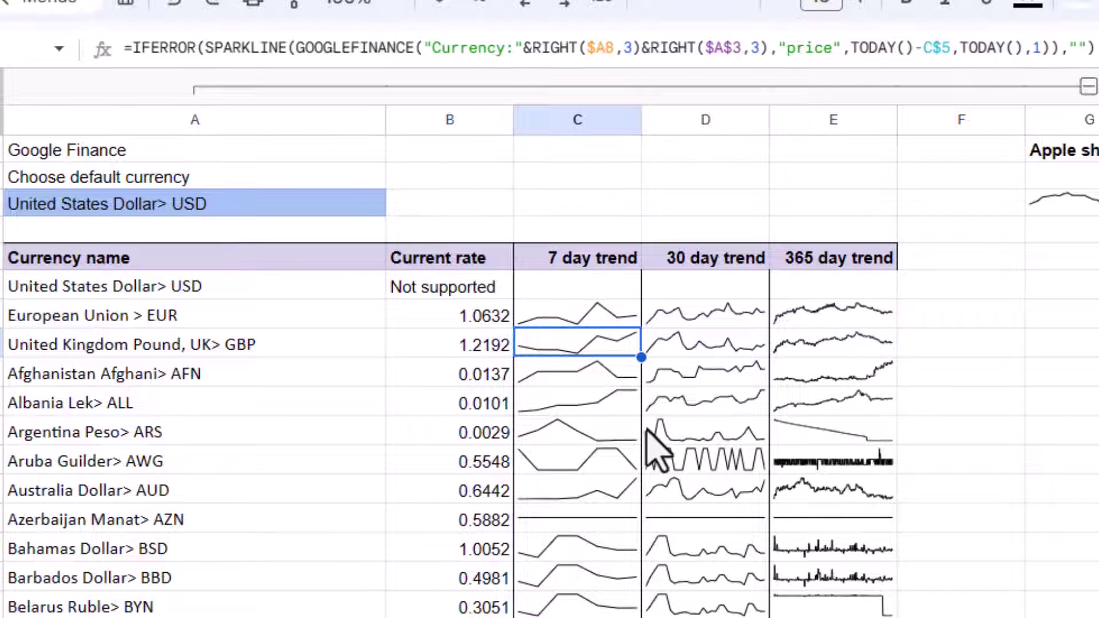
pyautogui.click(594, 315)
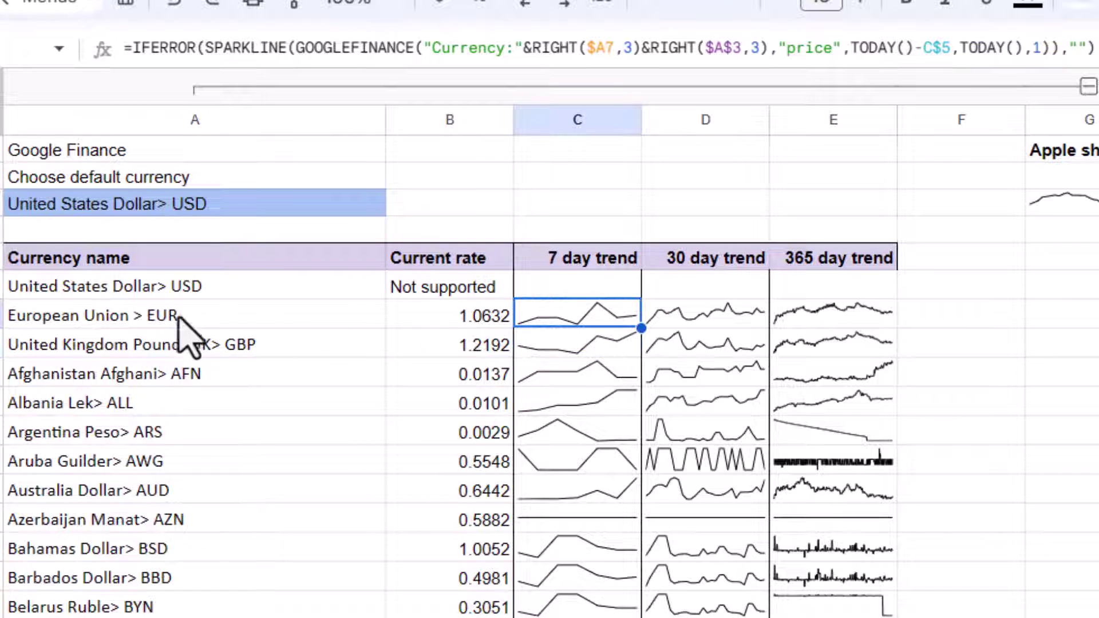
pyautogui.click(215, 186)
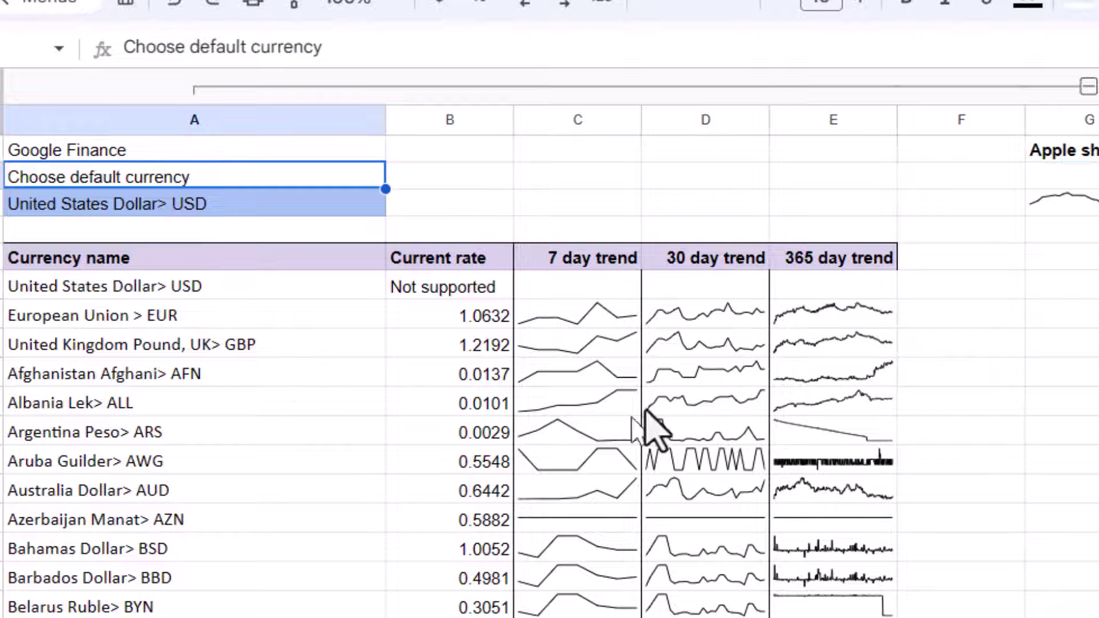
pyautogui.click(601, 316)
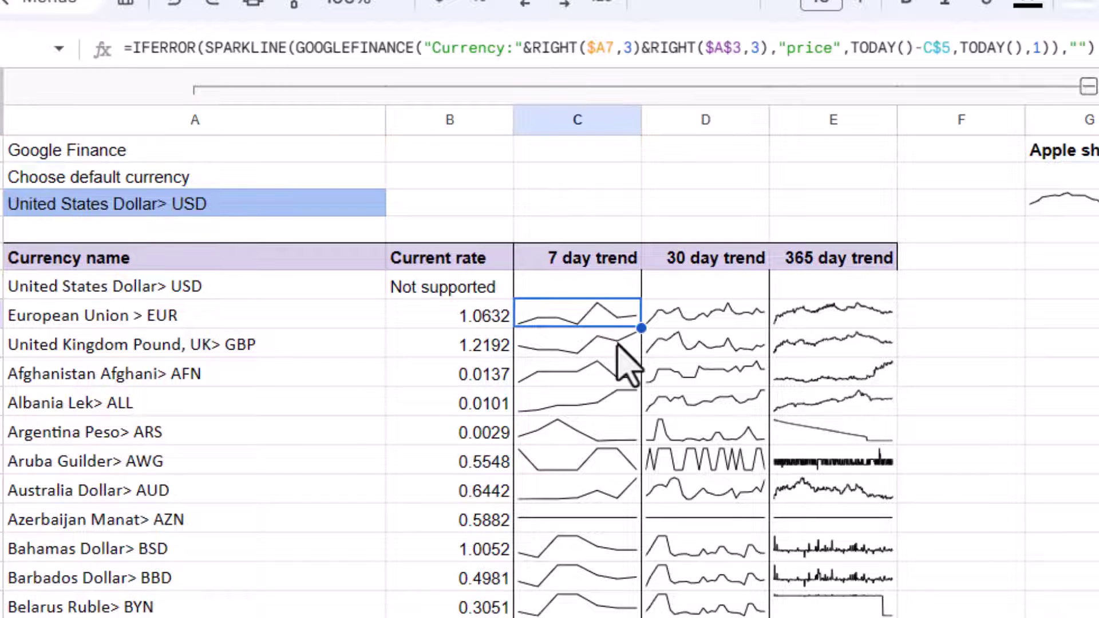
pyautogui.press('Right')
pyautogui.press('Right')
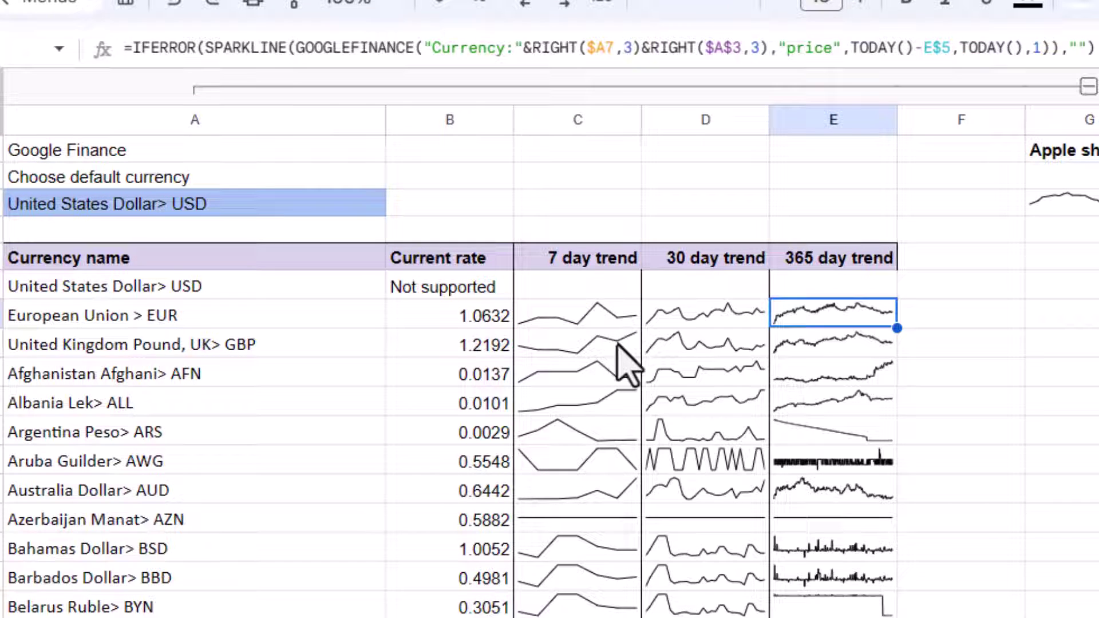
pyautogui.click(455, 521)
pyautogui.click(572, 575)
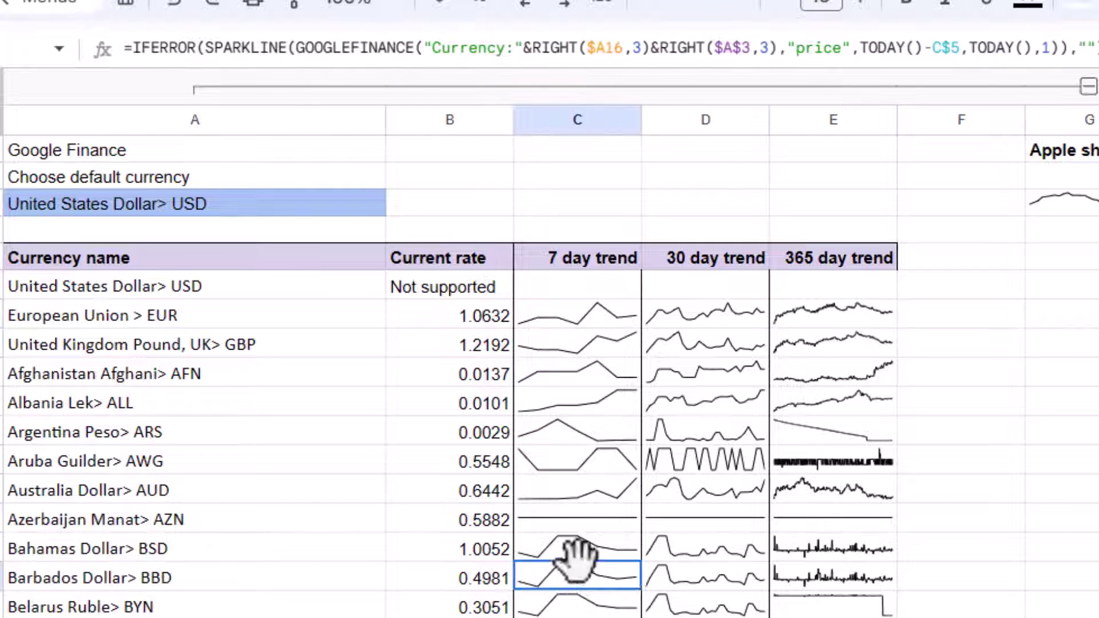
pyautogui.click(1088, 86)
# Enter =GOOGLEFINANCE("aapl") in I3 to show Apple's current price, 173.97.
pyautogui.click(60, 284)
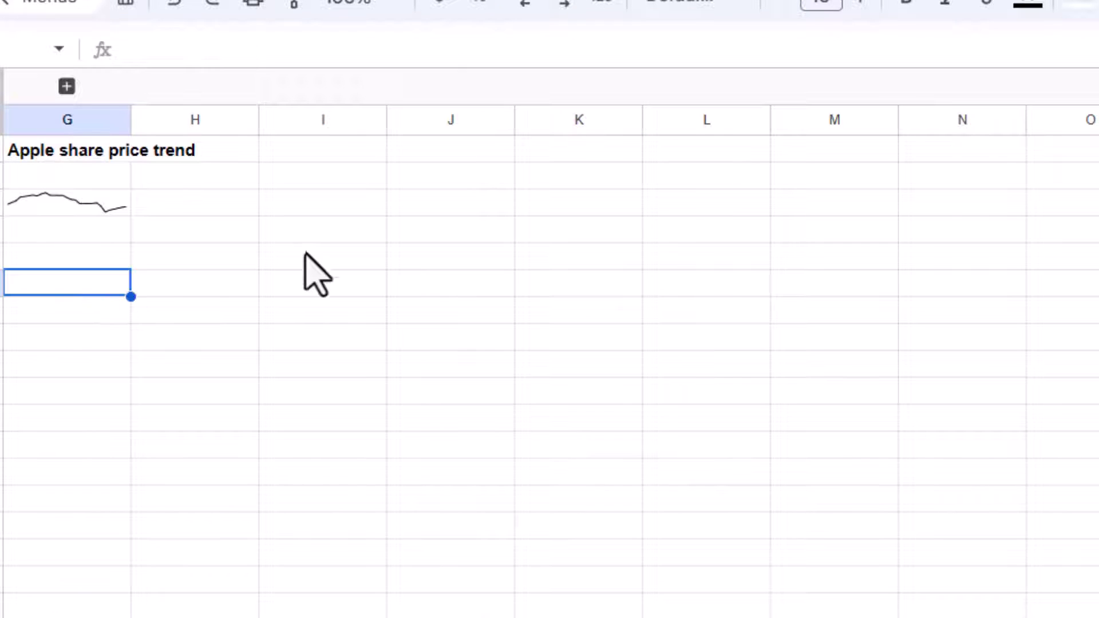
pyautogui.press('Up')
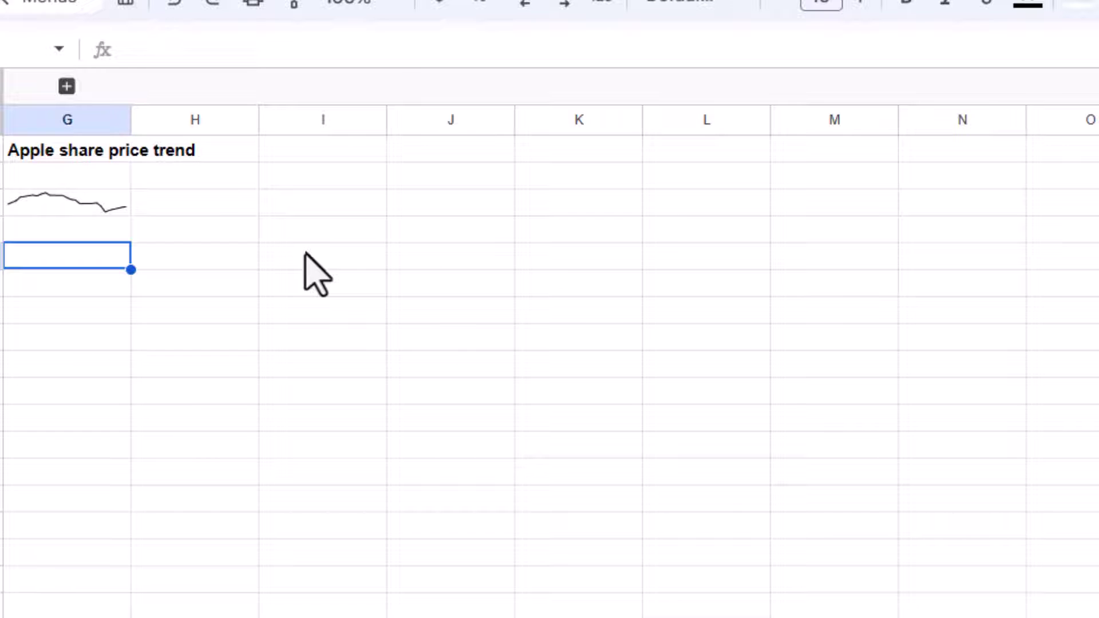
pyautogui.press('Right')
pyautogui.press('Right')
pyautogui.press('Up')
pyautogui.press('Up')
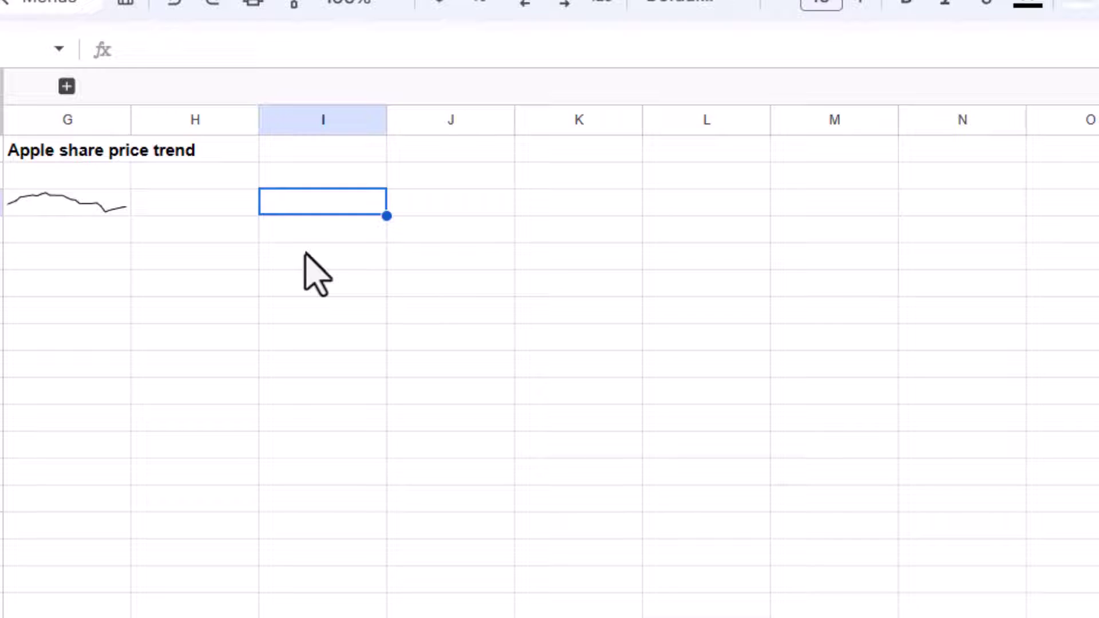
pyautogui.write('=goo')
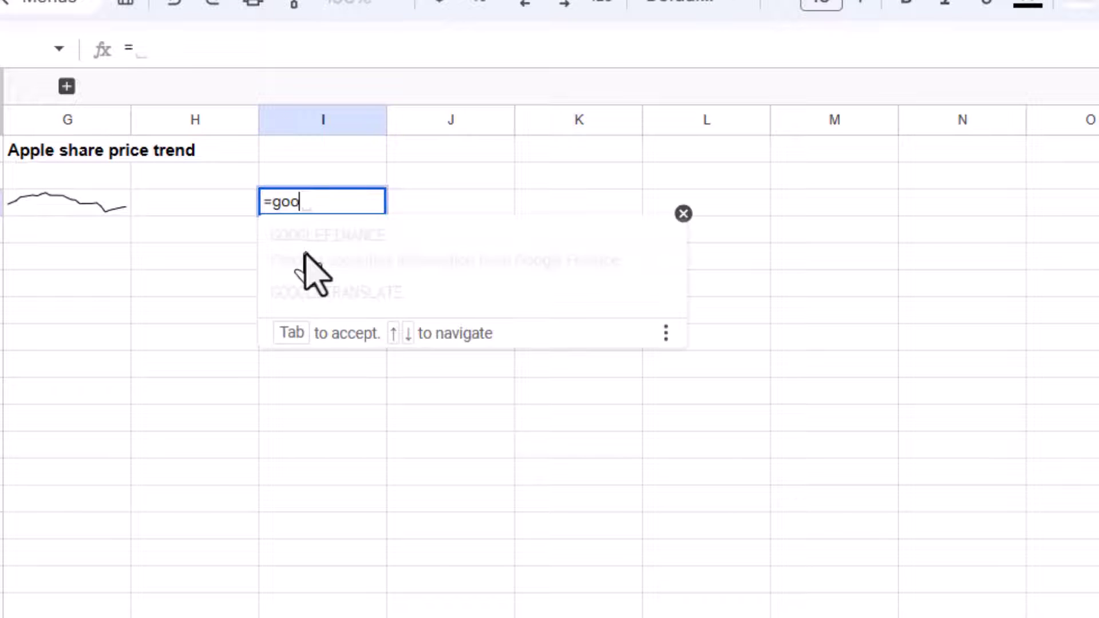
pyautogui.press('Tab')
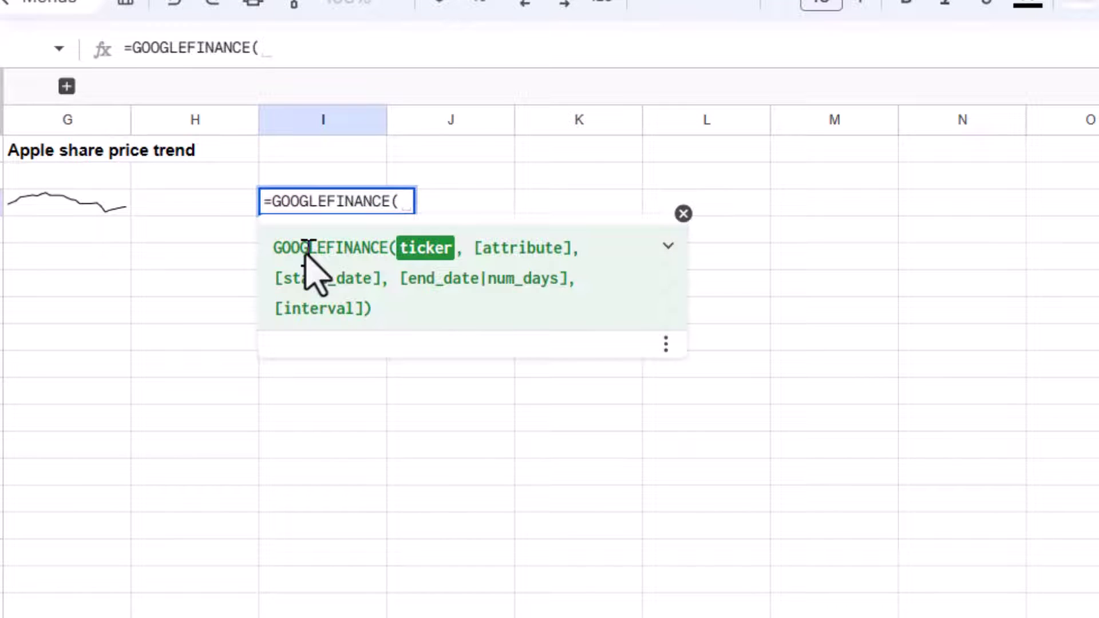
pyautogui.write('"aapl')
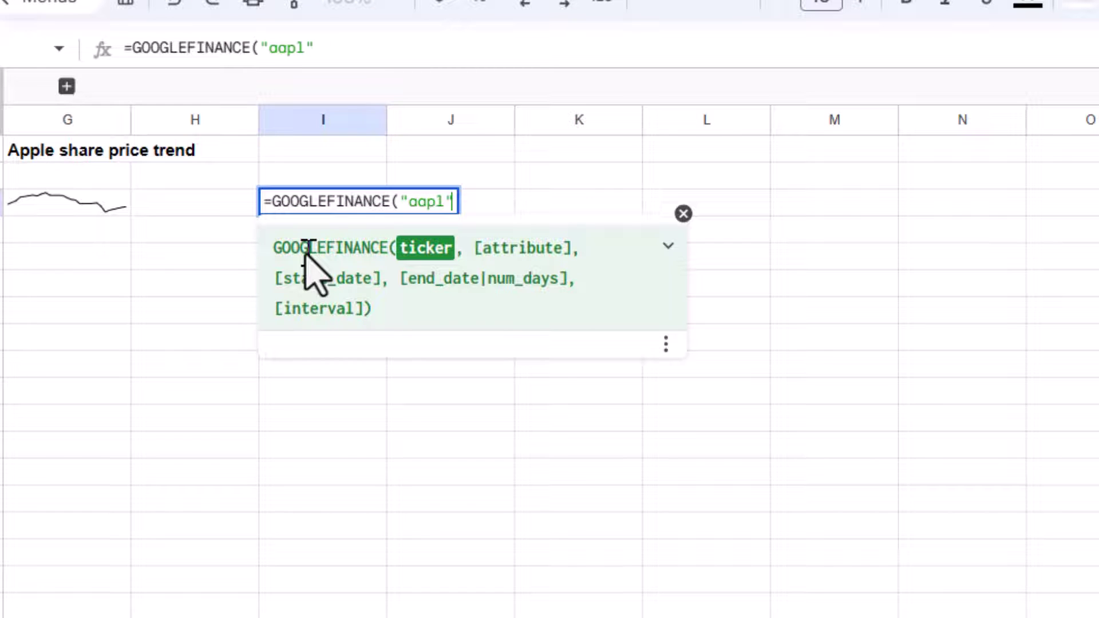
pyautogui.write('")')
pyautogui.press('Return')
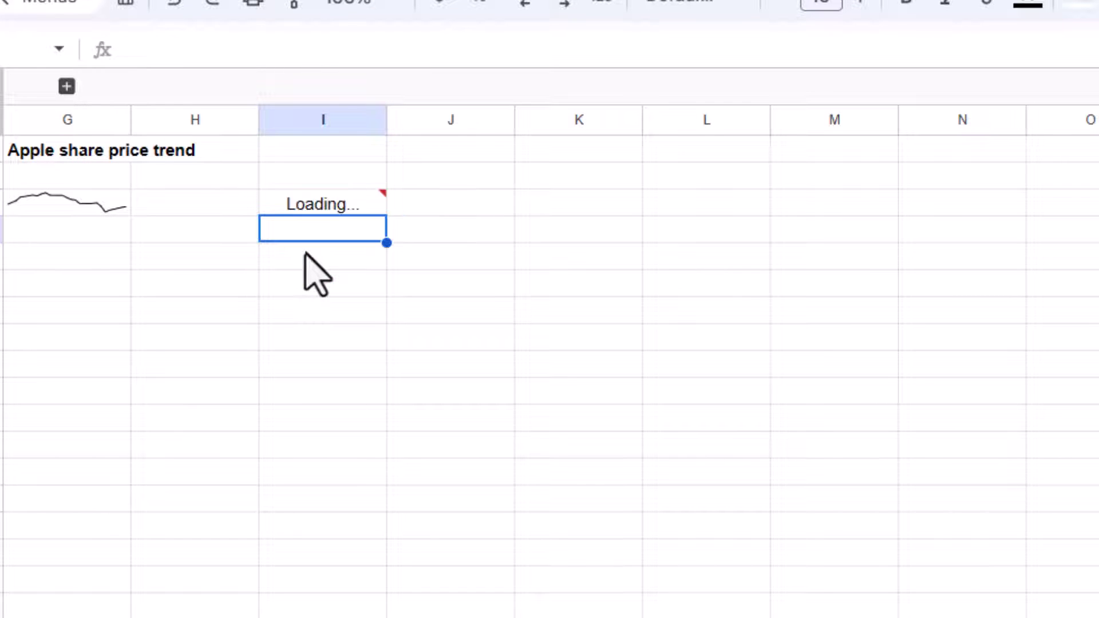
pyautogui.click(334, 205)
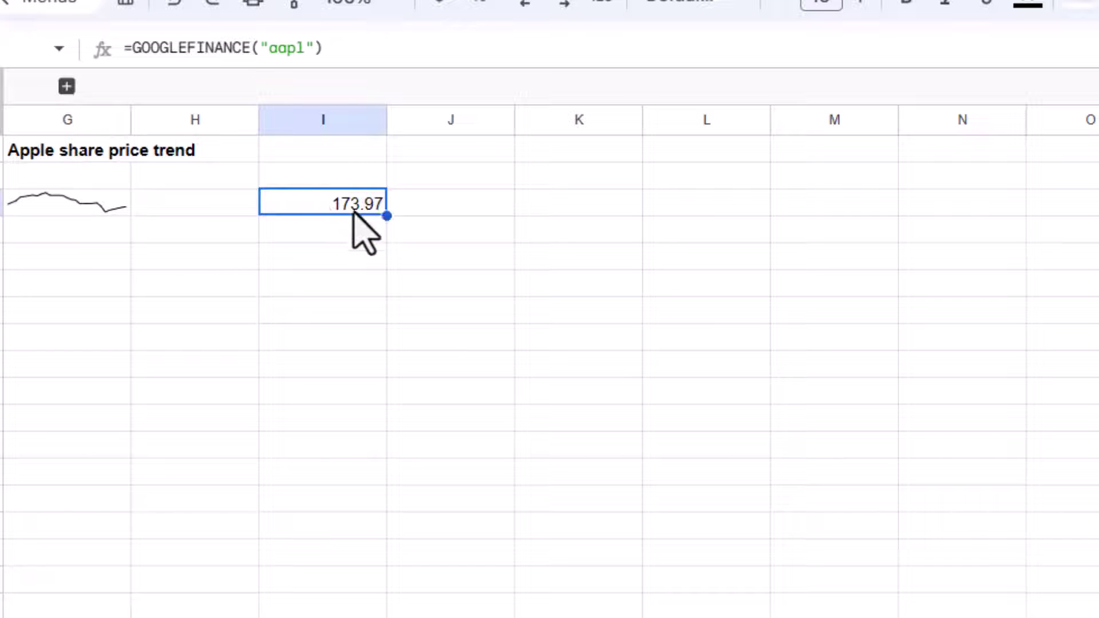
# Type =GOOGLEFINANCE("aapl","price",TODAY()-30) into K3, checking the function's argument help.
pyautogui.click(540, 212)
pyautogui.write('=')
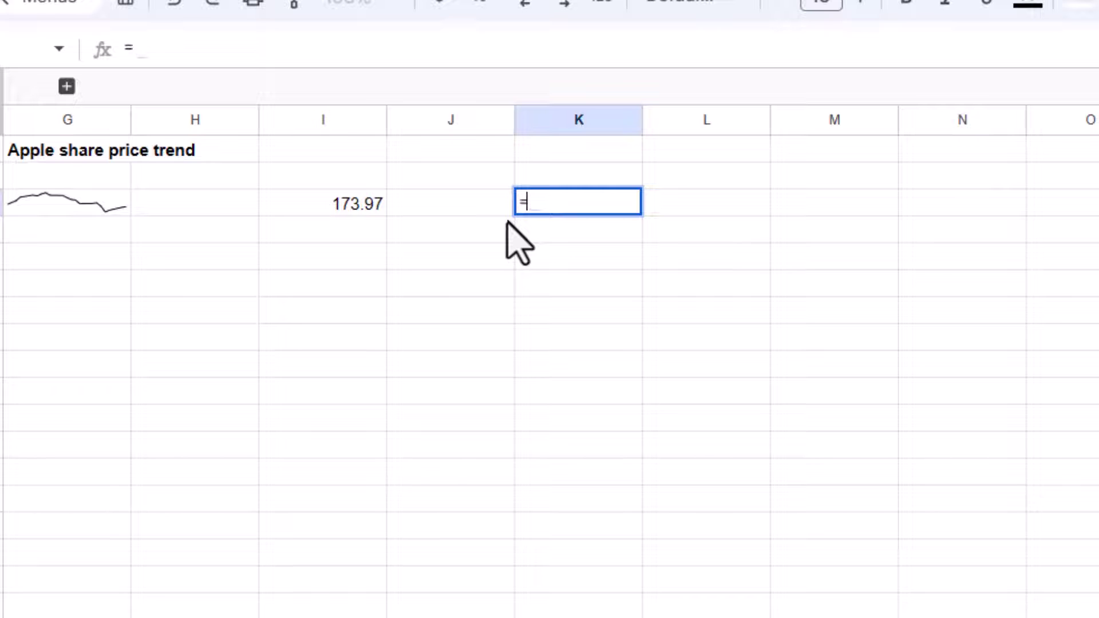
pyautogui.write('goo')
pyautogui.press('Tab')
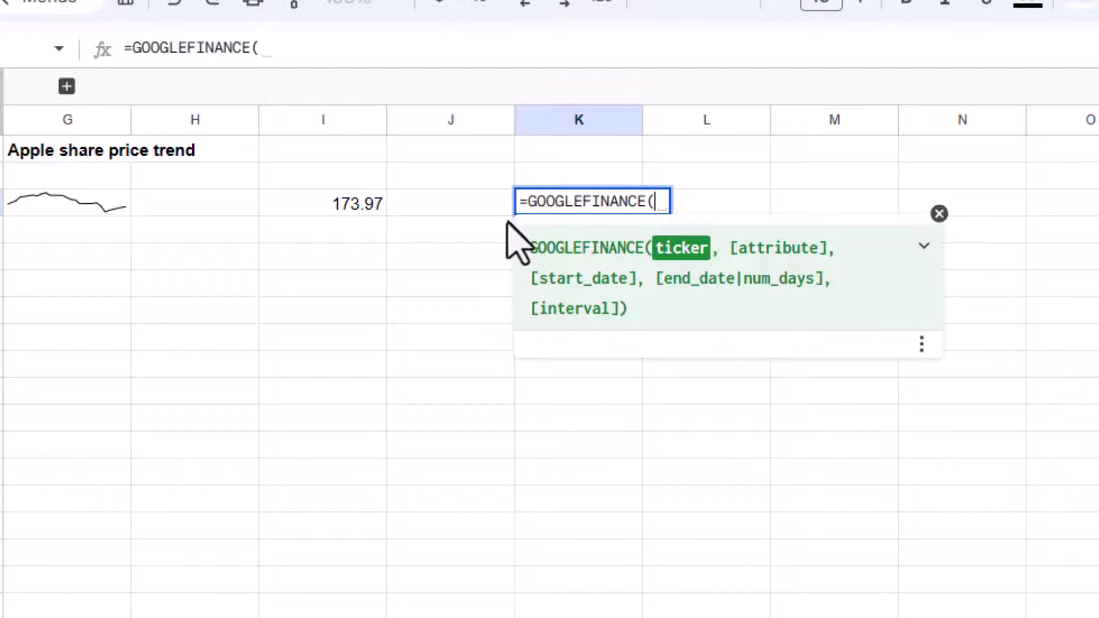
pyautogui.write('"aapl')
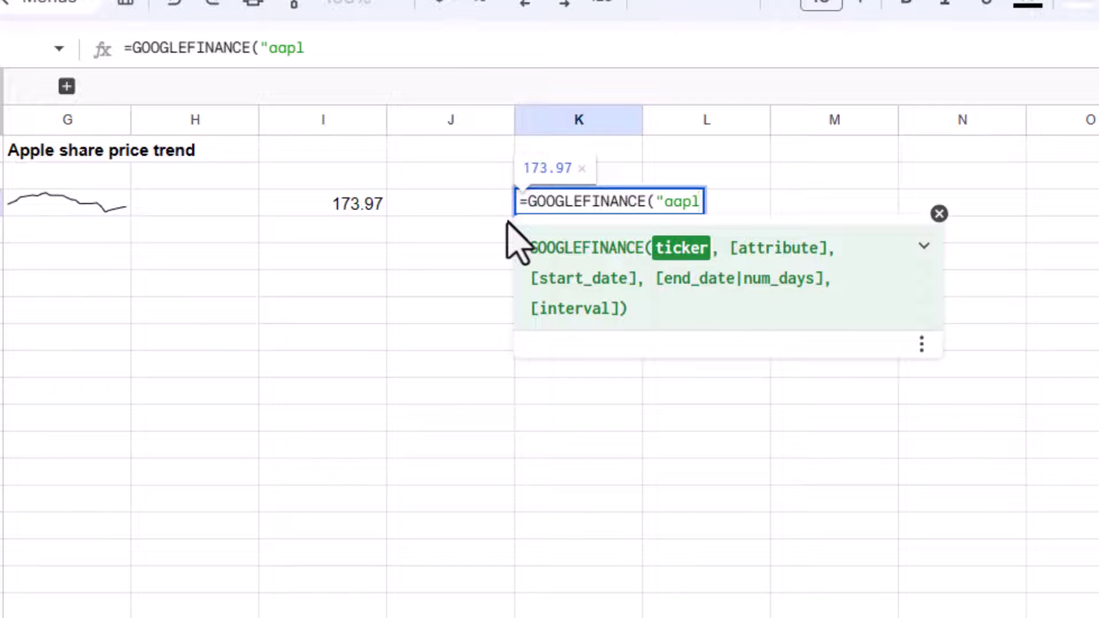
pyautogui.write('","price')
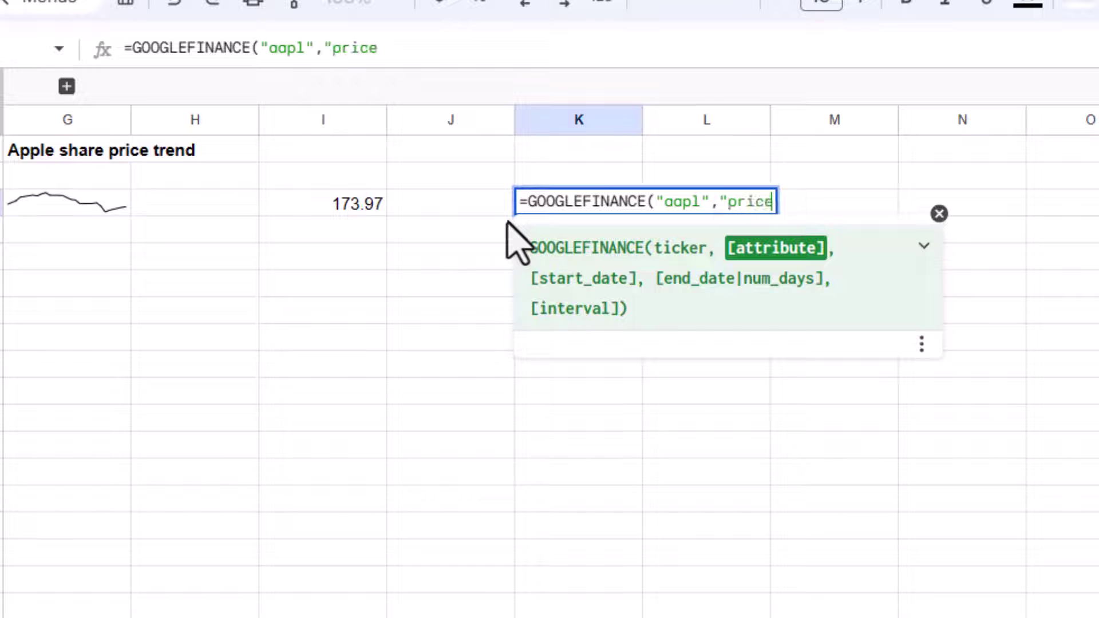
pyautogui.write('"')
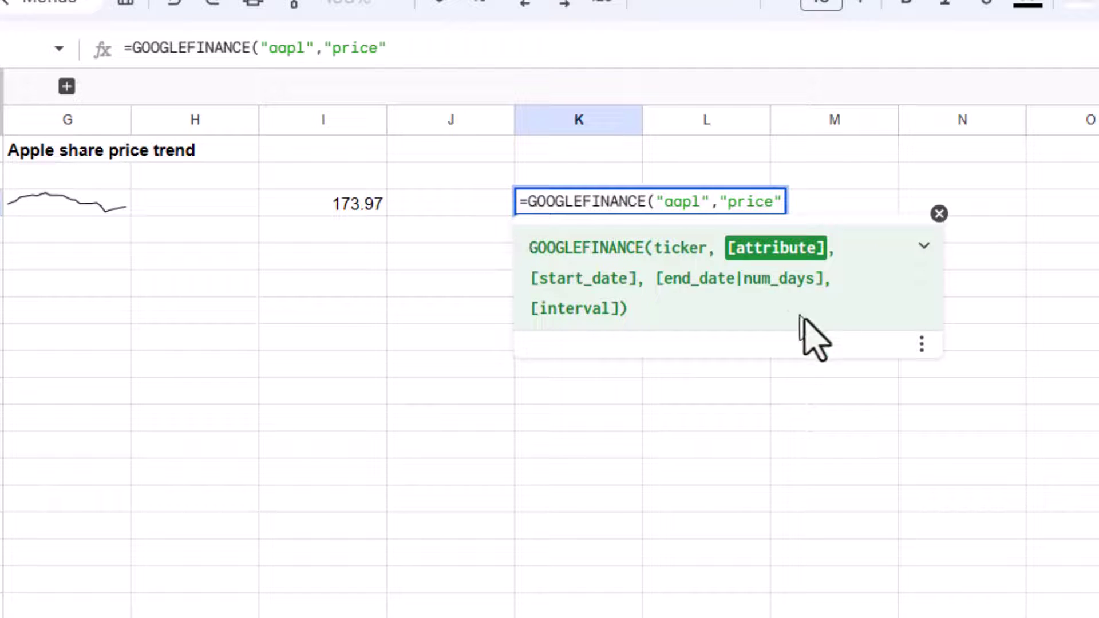
pyautogui.click(923, 252)
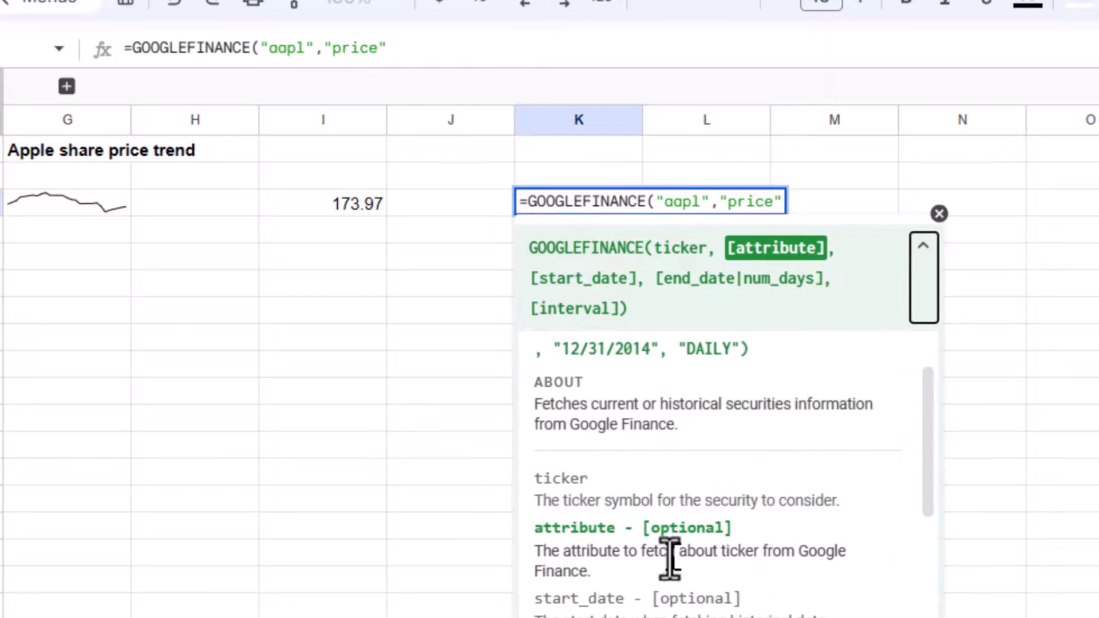
pyautogui.scroll(-4, 667, 559)
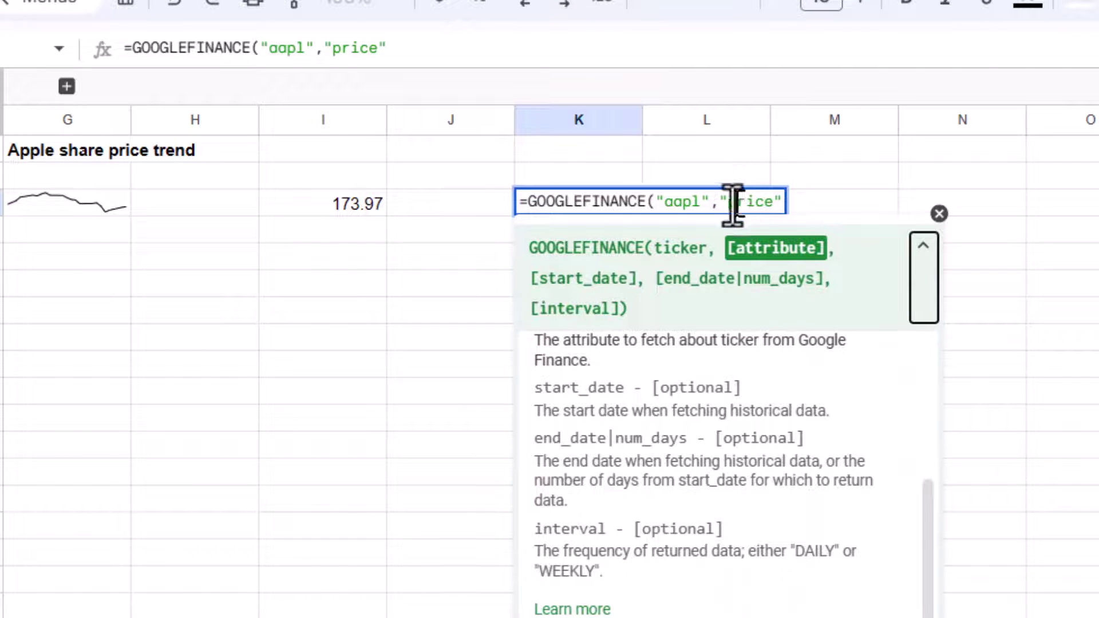
pyautogui.click(392, 54)
pyautogui.write(',')
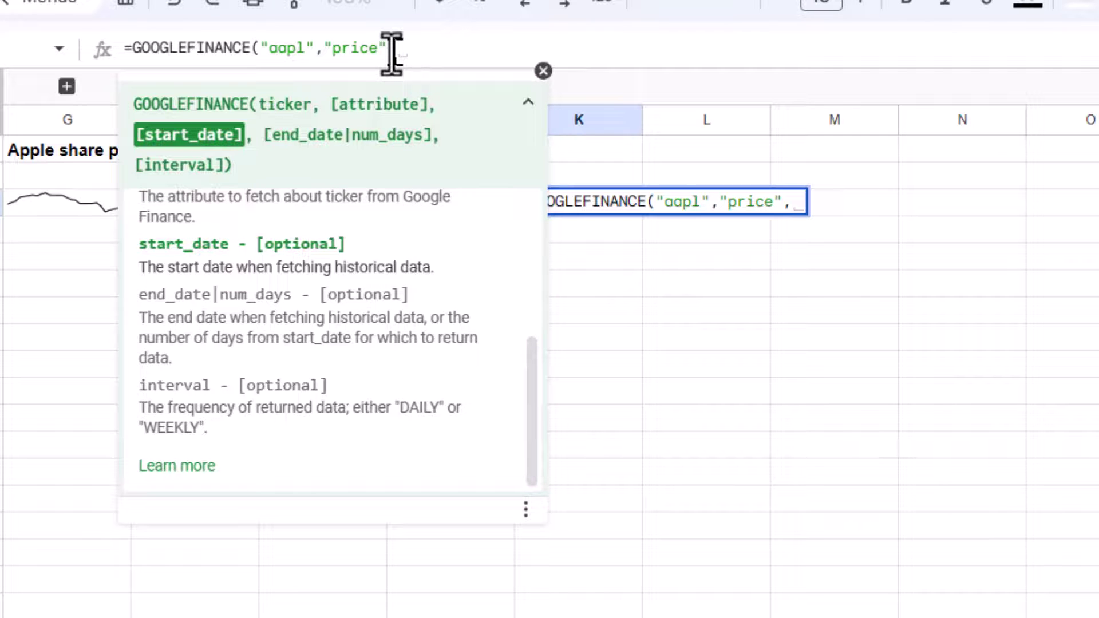
pyautogui.write('today')
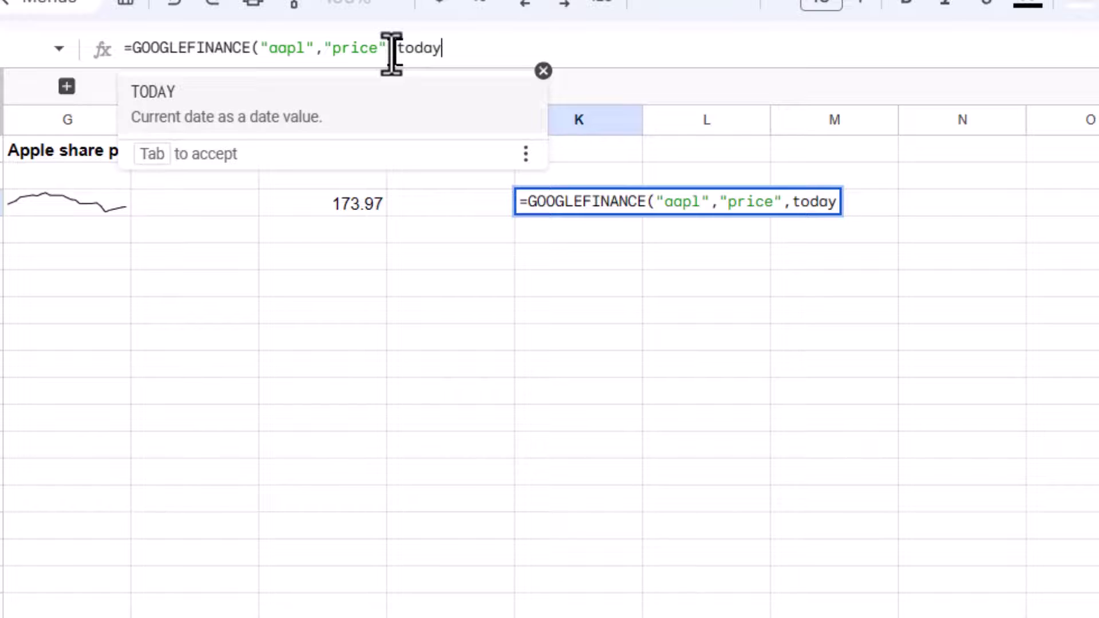
pyautogui.press('Tab')
pyautogui.write(')-')
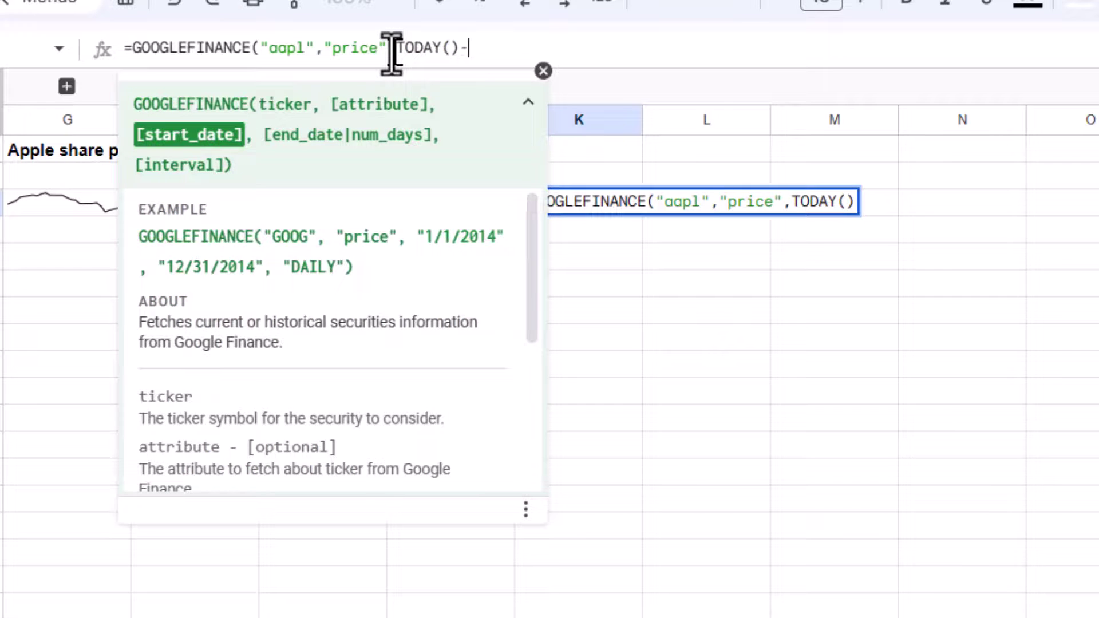
pyautogui.write('30)')
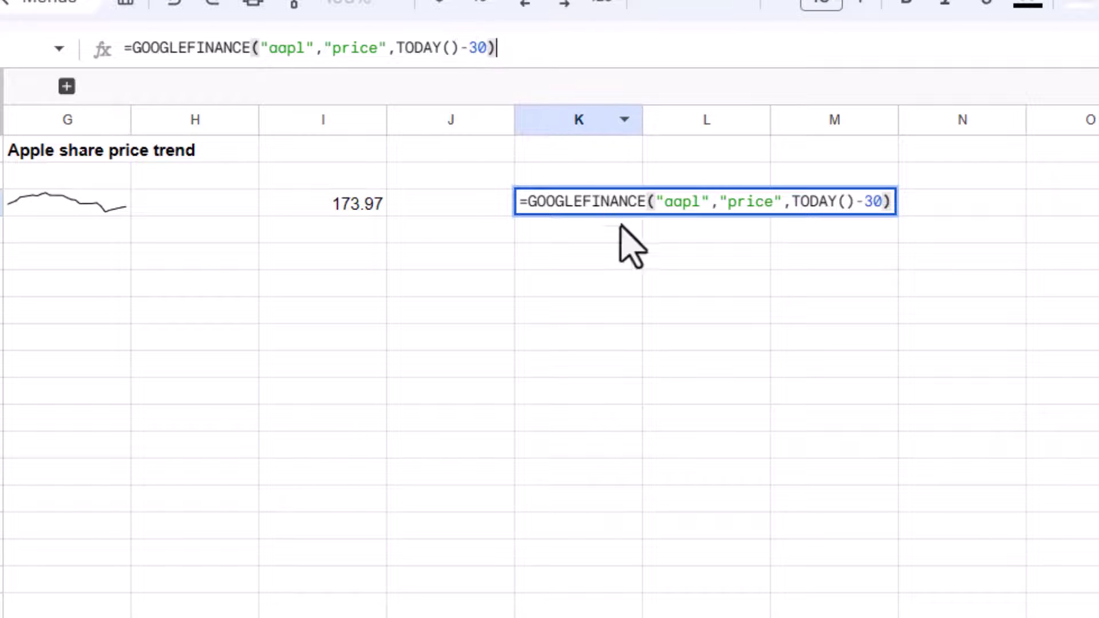
# Add today() as the end date so K3 reads =GOOGLEFINANCE("aapl","price",TODAY()-30,today()).
pyautogui.press('Return')
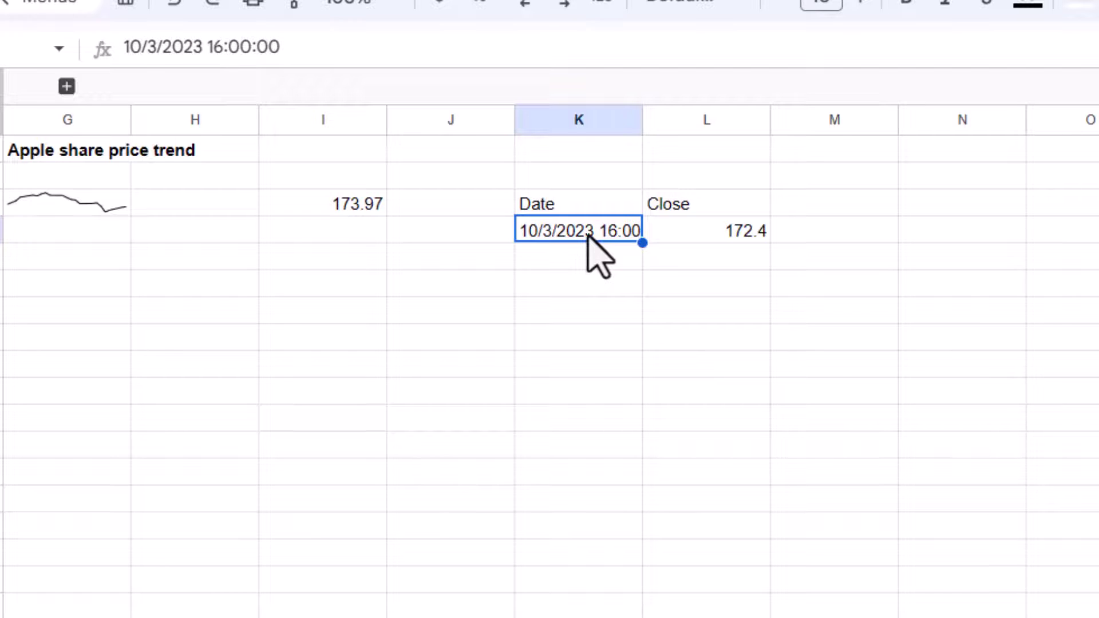
pyautogui.press('Up')
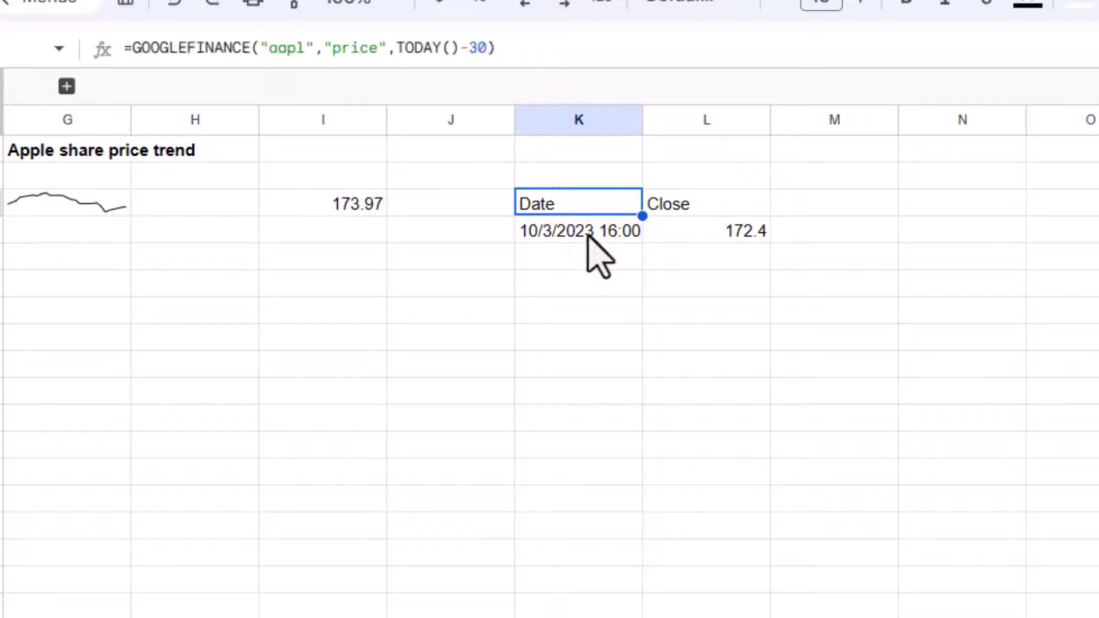
pyautogui.click(486, 48)
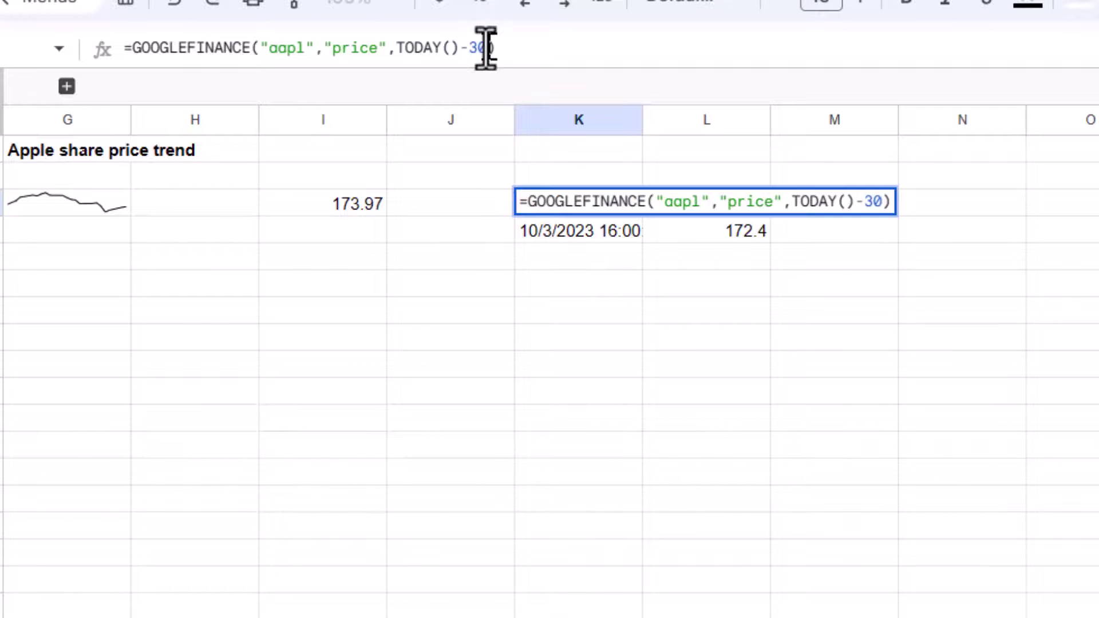
pyautogui.write(', ')
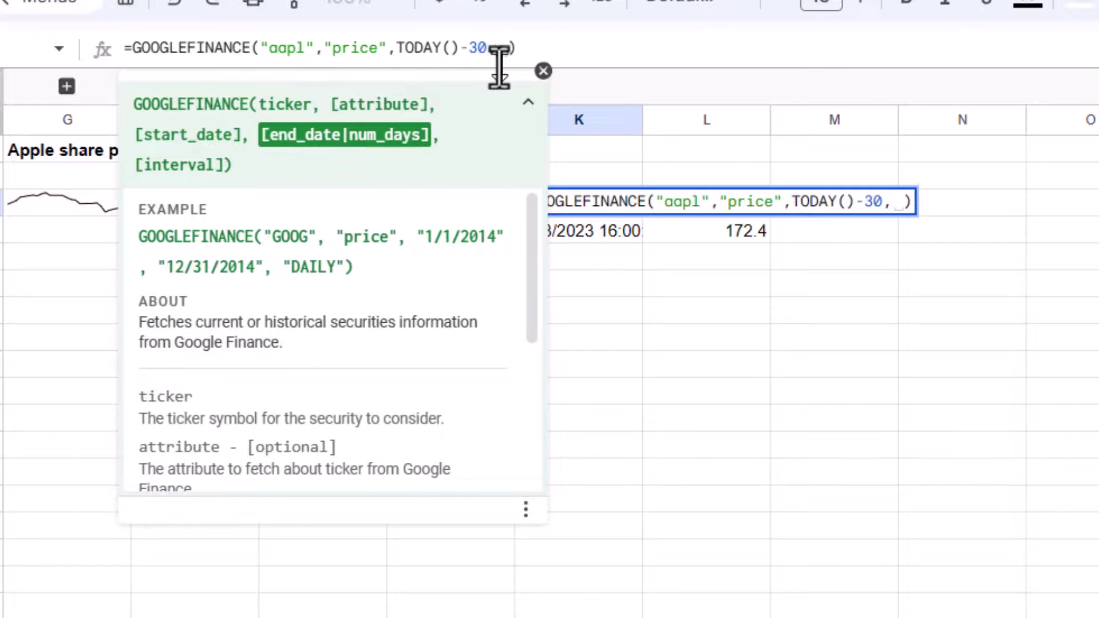
pyautogui.write('today()')
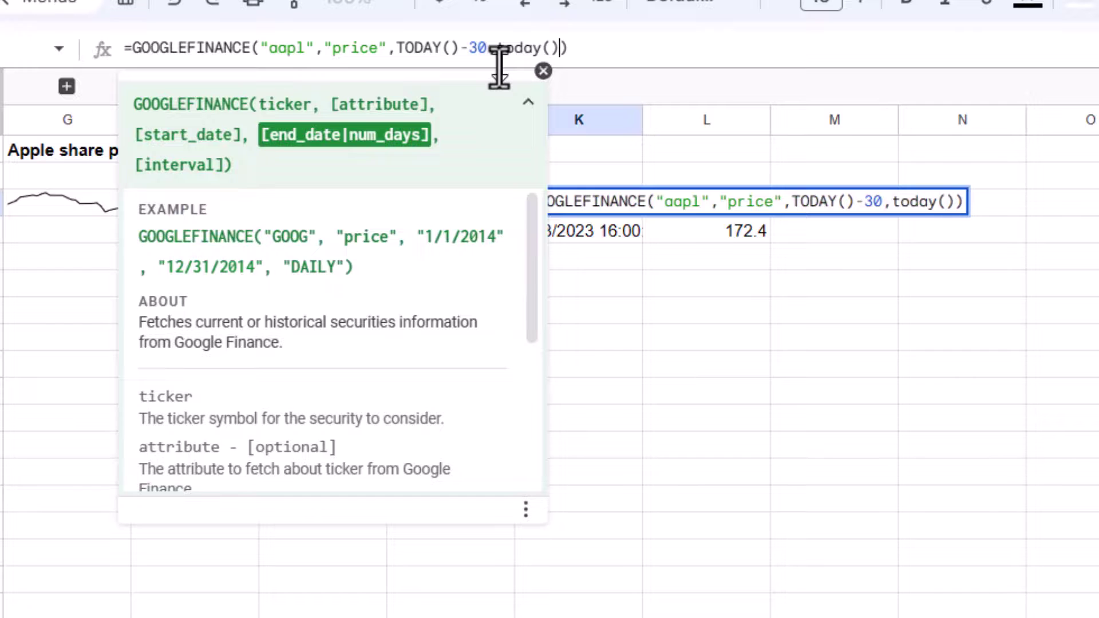
pyautogui.press('Return')
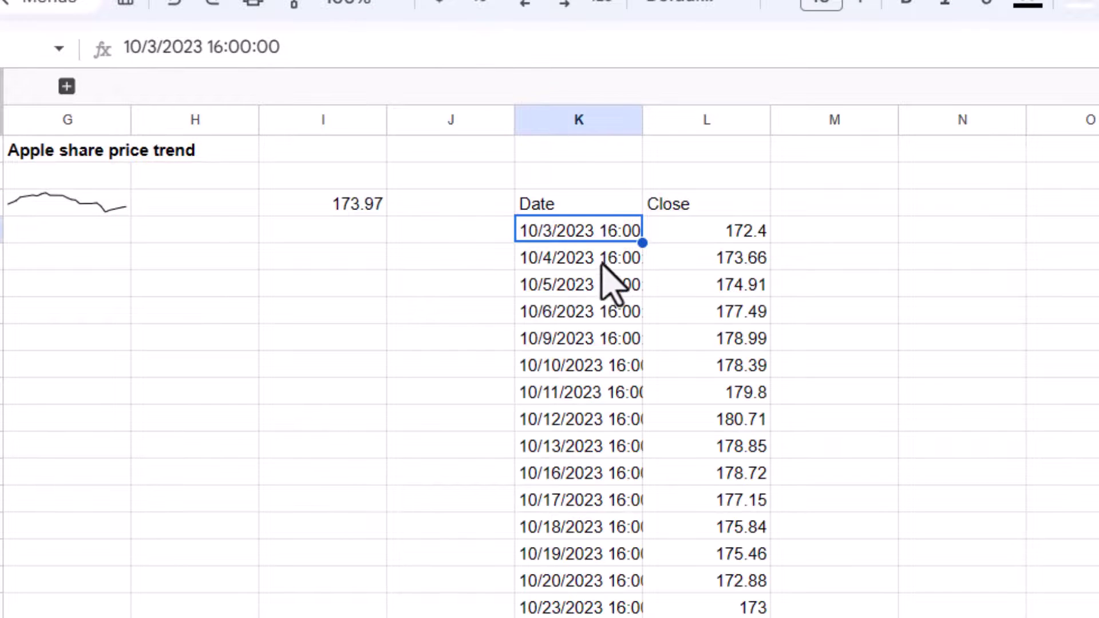
# Auto-fit column K to show full dates and review the returned Date/Close rows.
pyautogui.click(593, 255)
pyautogui.click(595, 312)
pyautogui.click(607, 392)
pyautogui.click(618, 499)
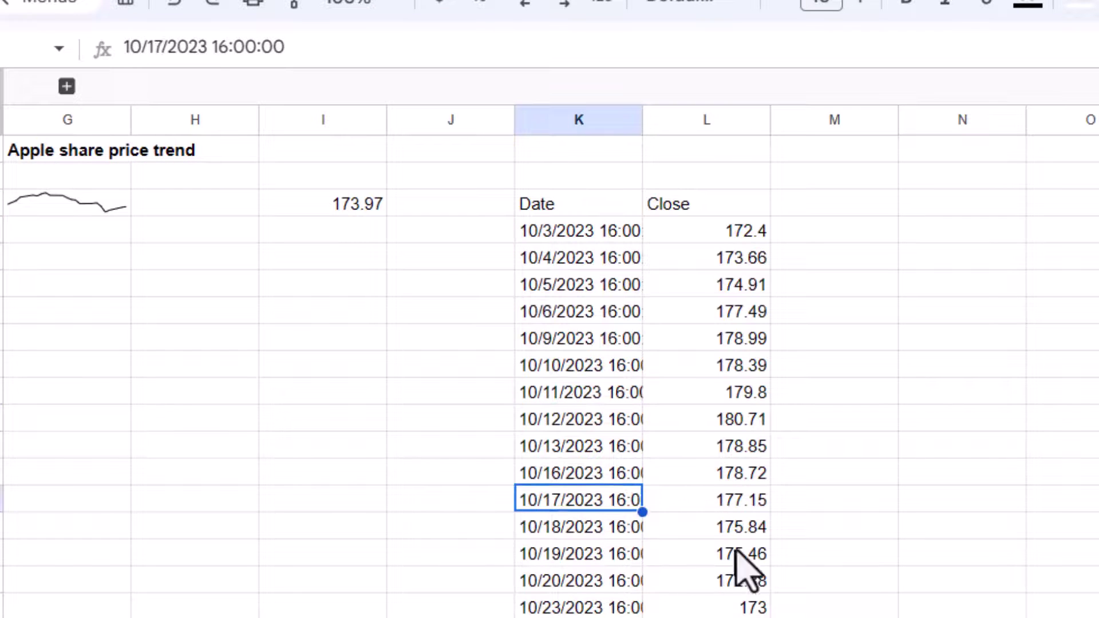
pyautogui.doubleClick(642, 118)
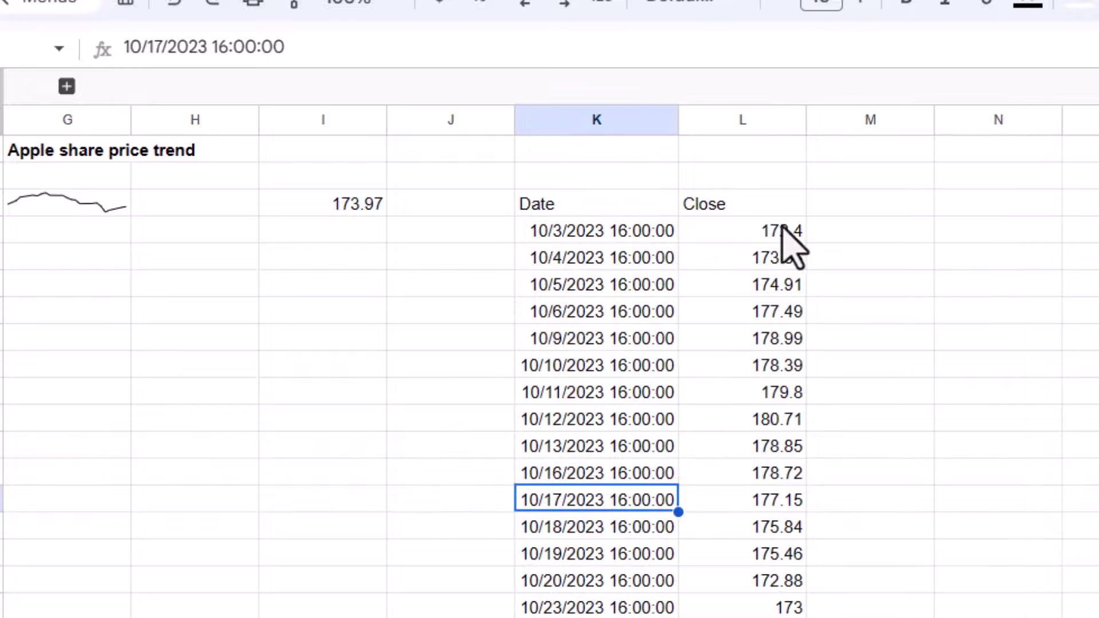
pyautogui.click(633, 236)
pyautogui.hotkey('ctrl', 'shift', 'Down')
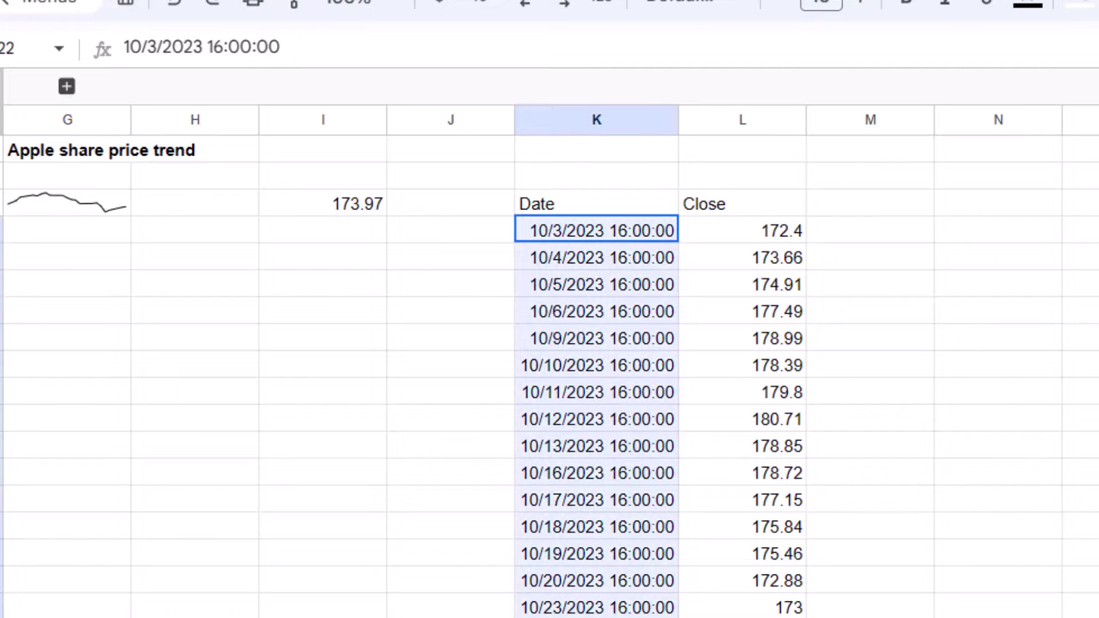
pyautogui.hotkey('shift', 'Right')
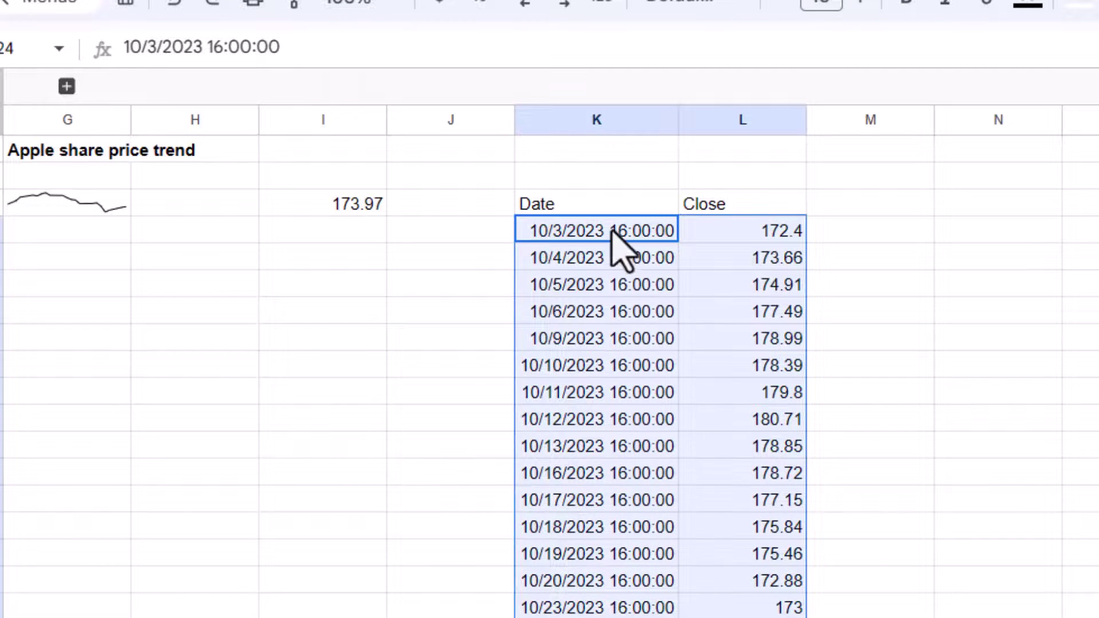
pyautogui.click(610, 230)
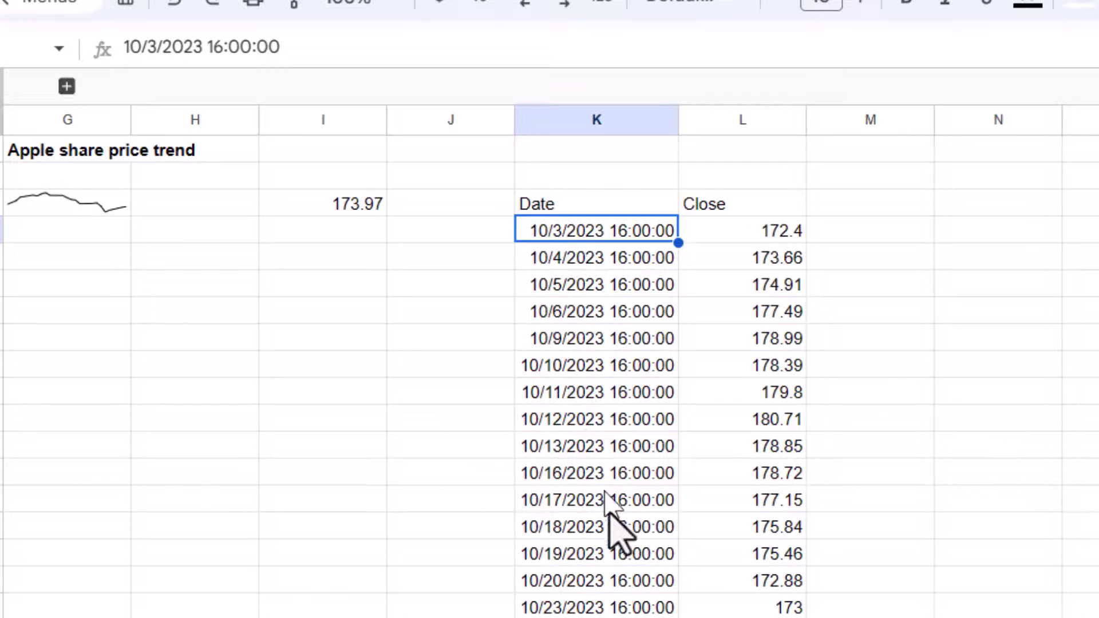
pyautogui.hotkey('ctrl', 'Down')
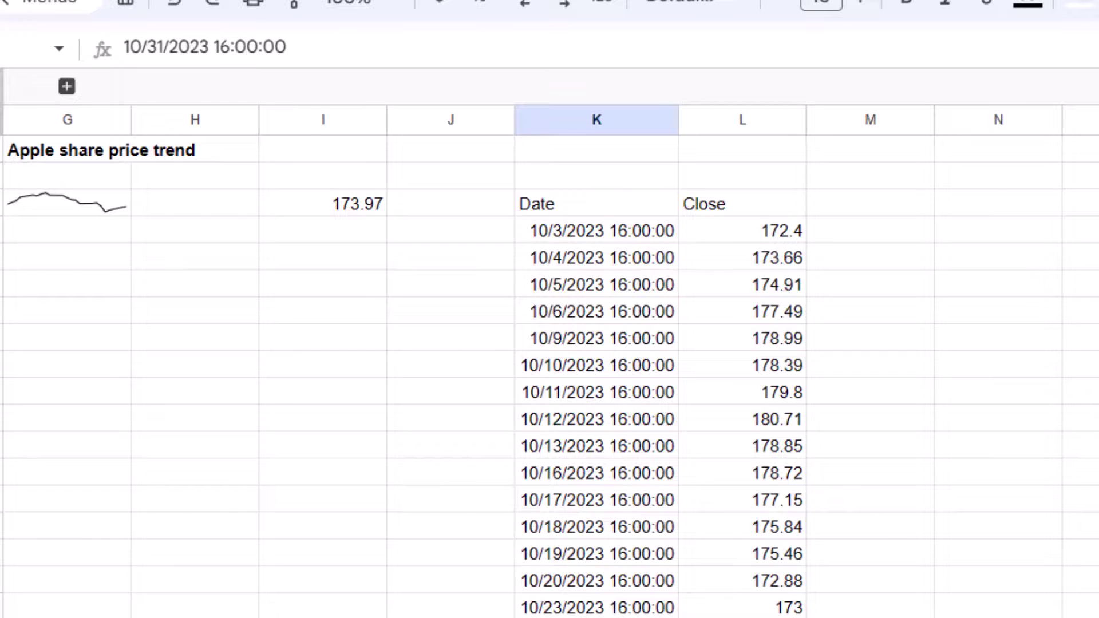
pyautogui.click(598, 205)
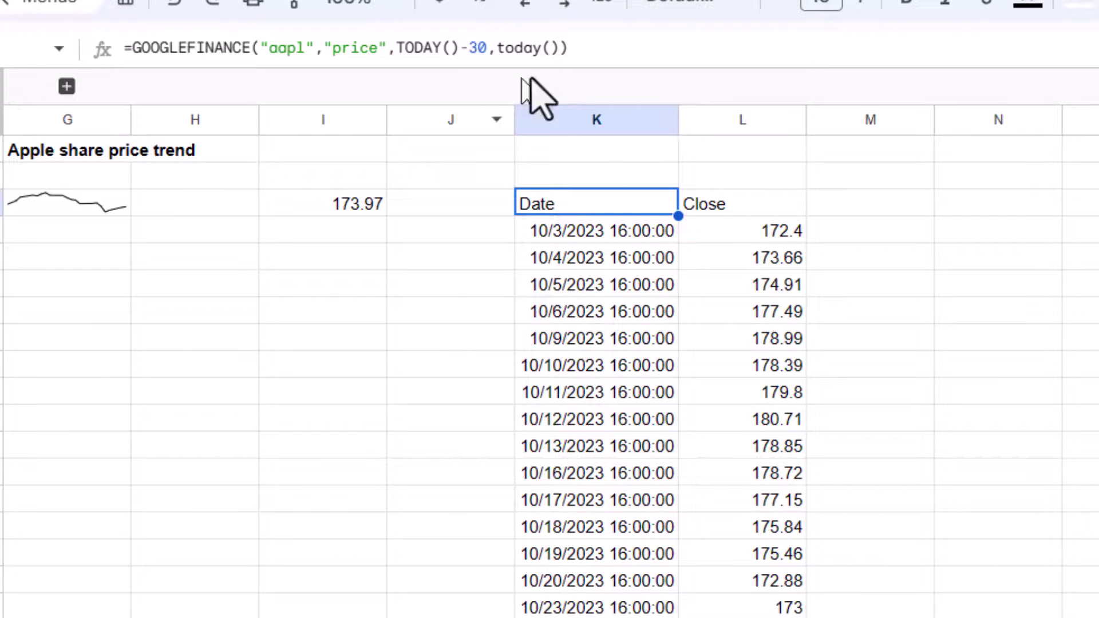
# Paste the GOOGLEFINANCE price formula into N3, wrapped in SPARKLINE().
pyautogui.moveTo(589, 49); pyautogui.dragTo(103, 61)
pyautogui.hotkey('ctrl', 'c')
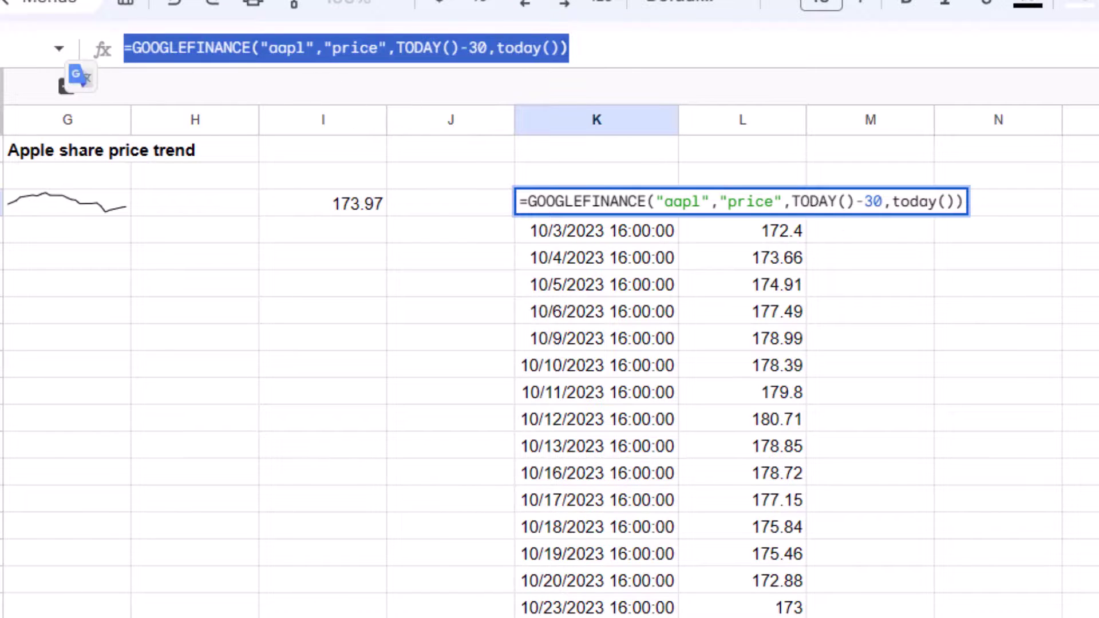
pyautogui.press('Escape')
pyautogui.click(998, 208)
pyautogui.click(756, 52)
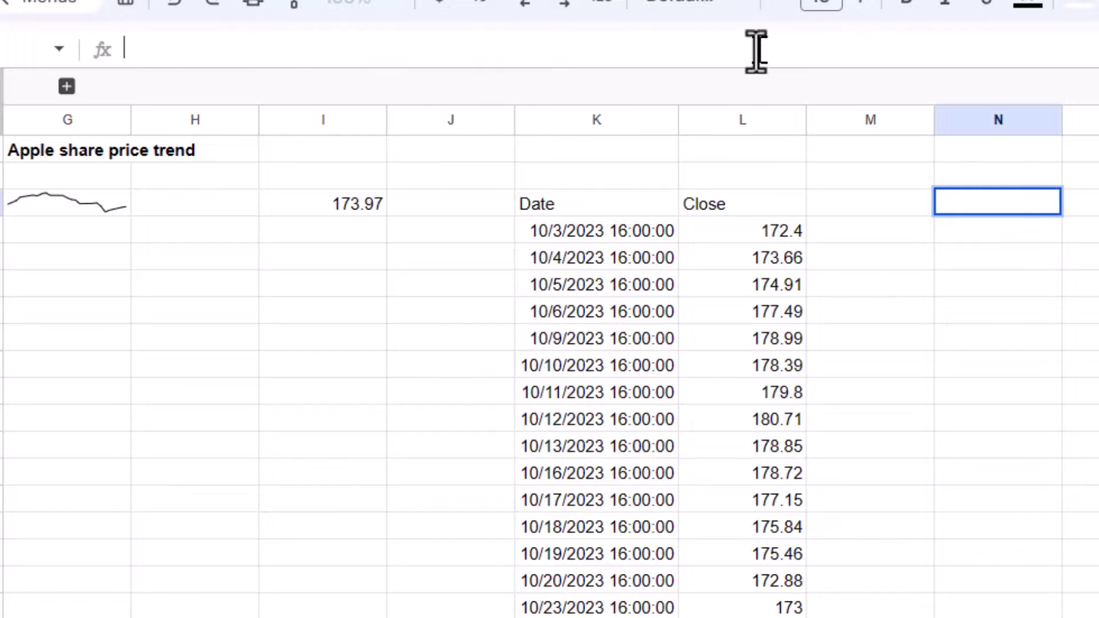
pyautogui.hotkey('ctrl', 'v')
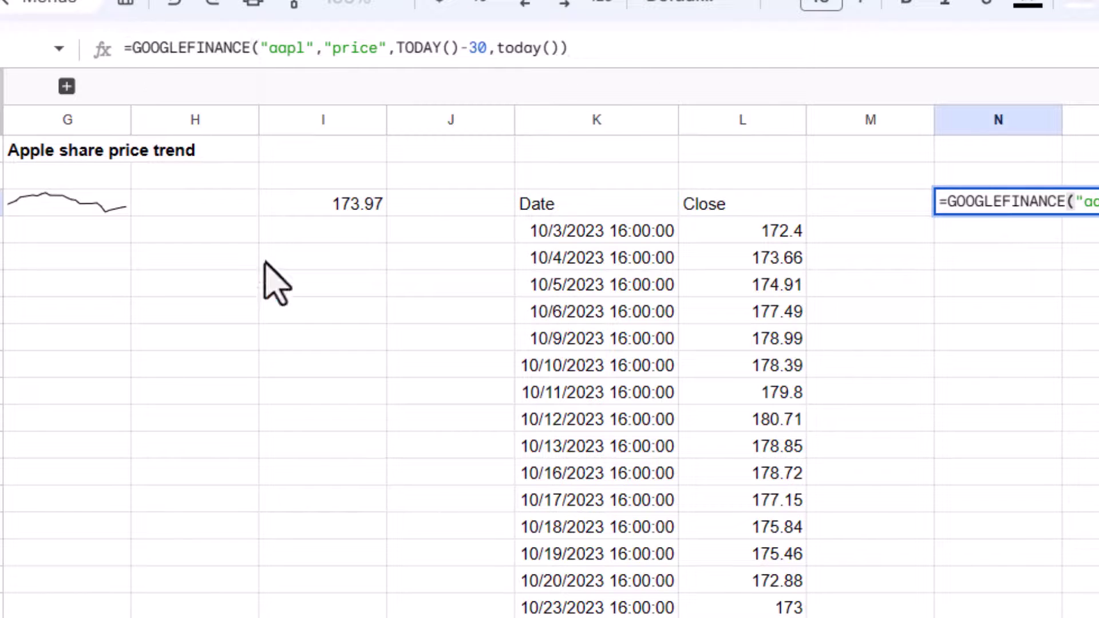
pyautogui.press('Home')
pyautogui.press('Right')
pyautogui.press('Left')
pyautogui.write('spa')
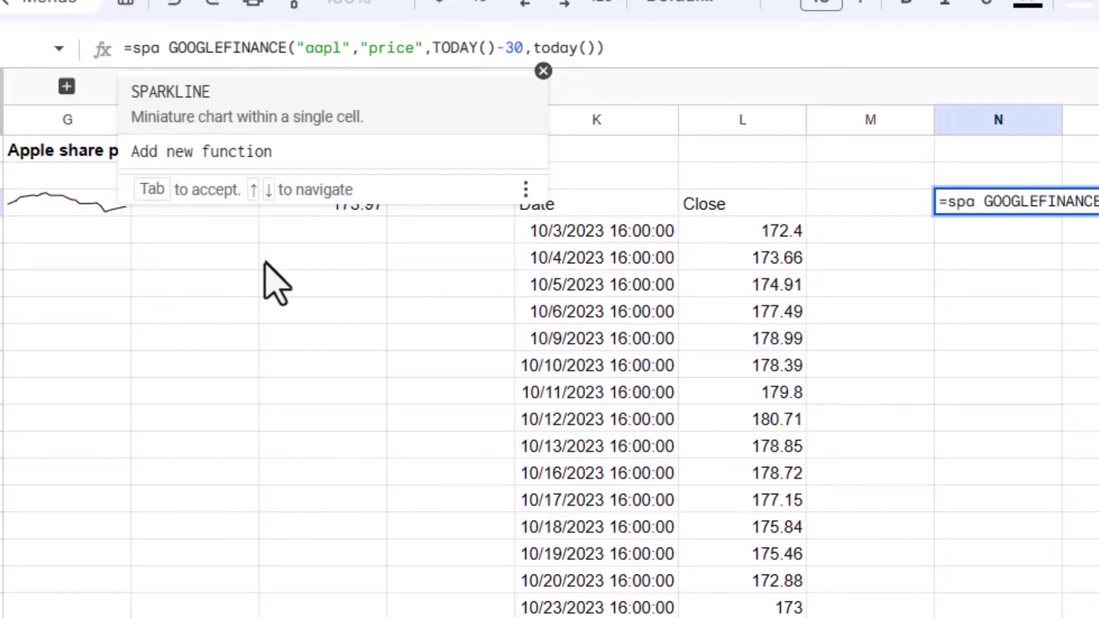
pyautogui.press('Tab')
pyautogui.click(684, 45)
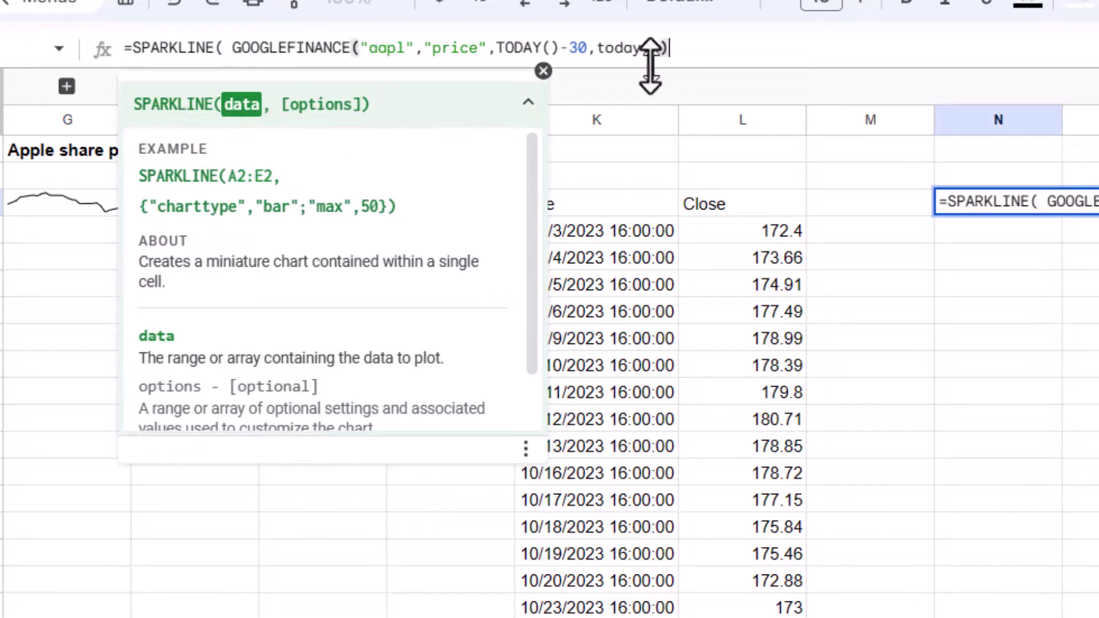
pyautogui.write(')')
pyautogui.press('Return')
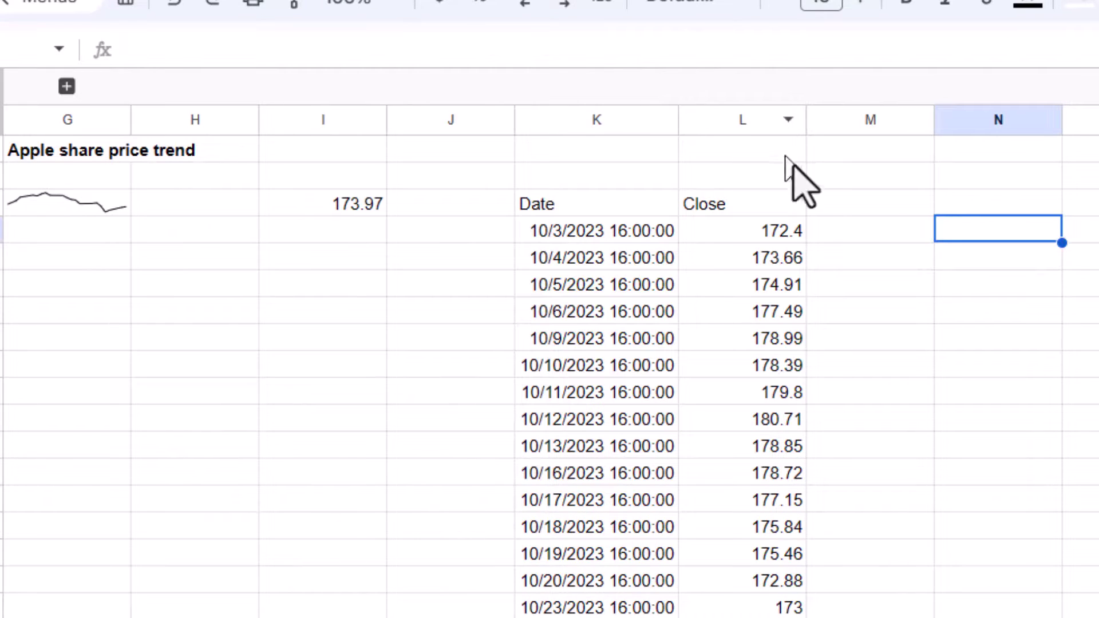
# Change the sparkline's start date from TODAY()-30 to TODAY()-3000.
pyautogui.click(980, 207)
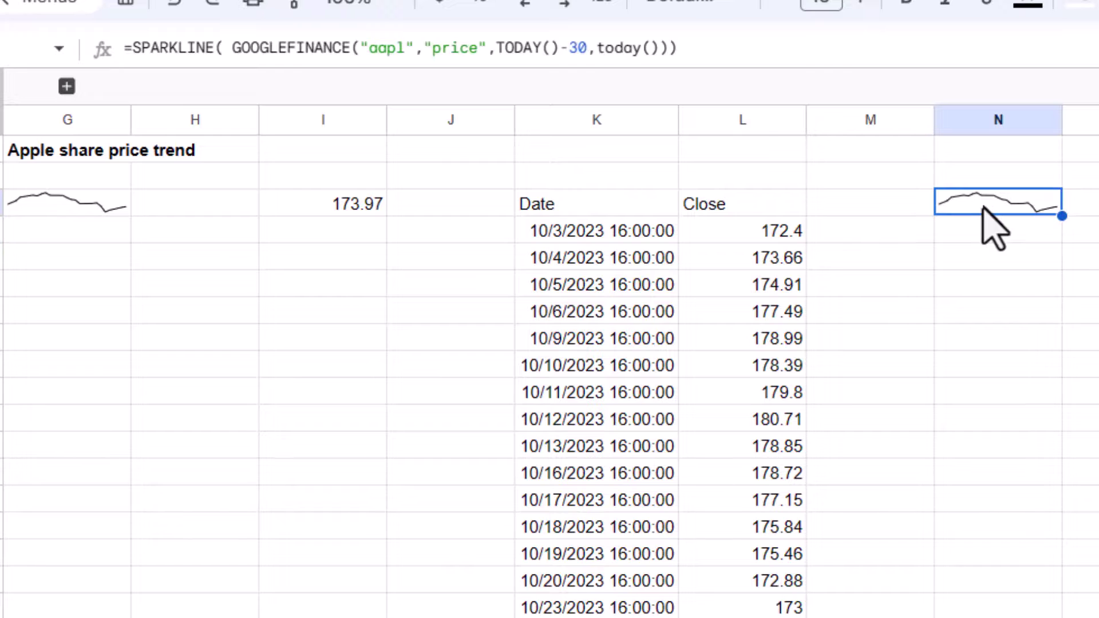
pyautogui.click(577, 48)
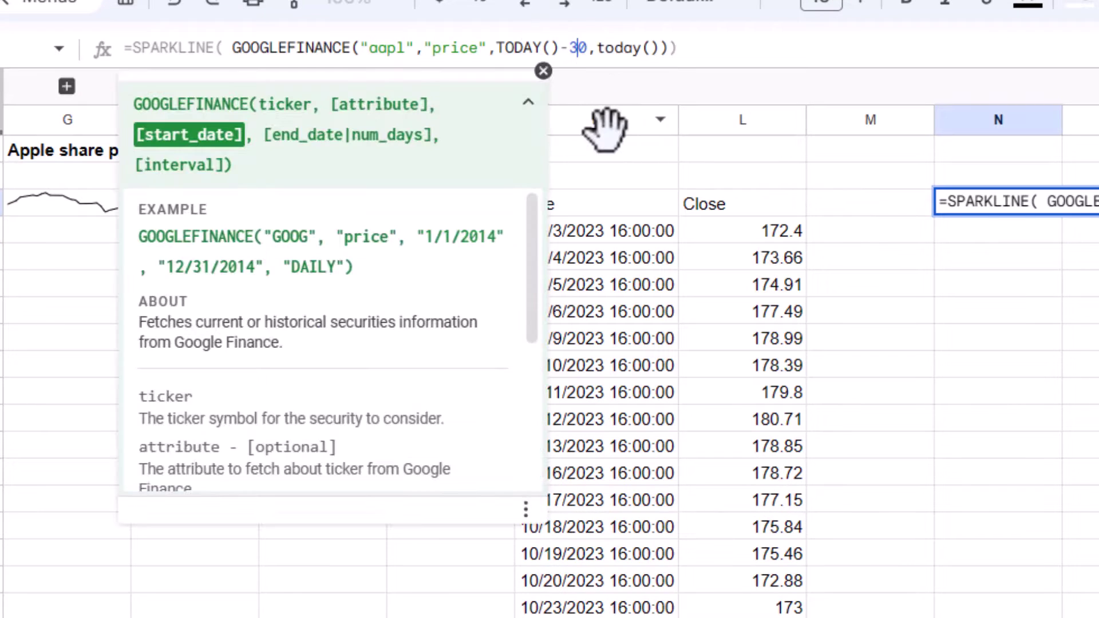
pyautogui.write('00')
pyautogui.press('Return')
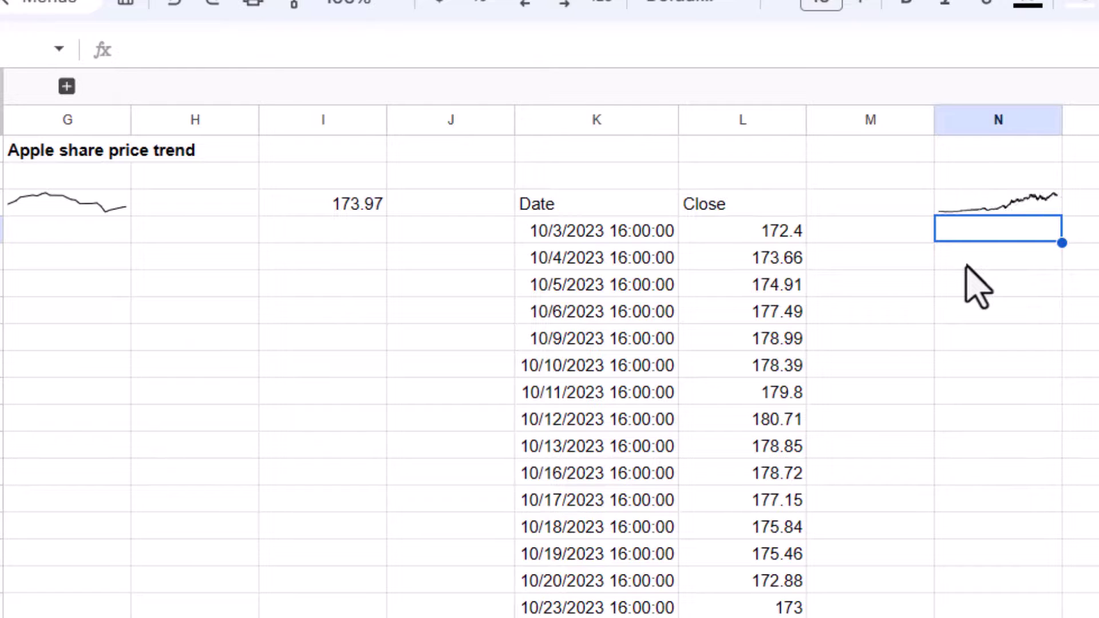
pyautogui.click(1010, 205)
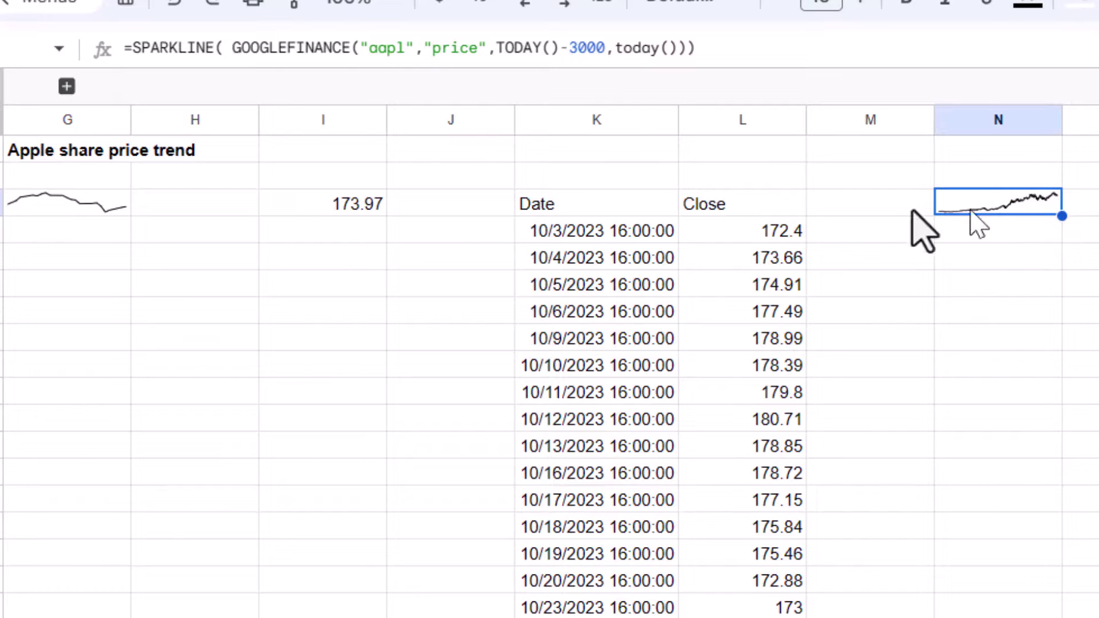
pyautogui.click(66, 86)
pyautogui.click(53, 137)
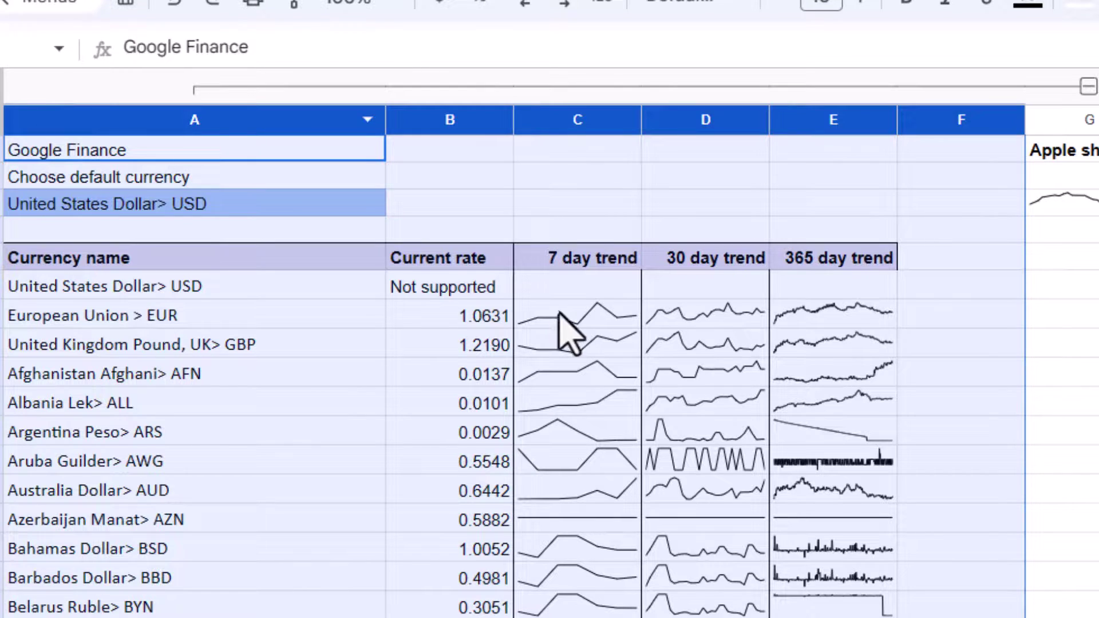
pyautogui.click(589, 315)
pyautogui.click(801, 310)
pyautogui.click(825, 339)
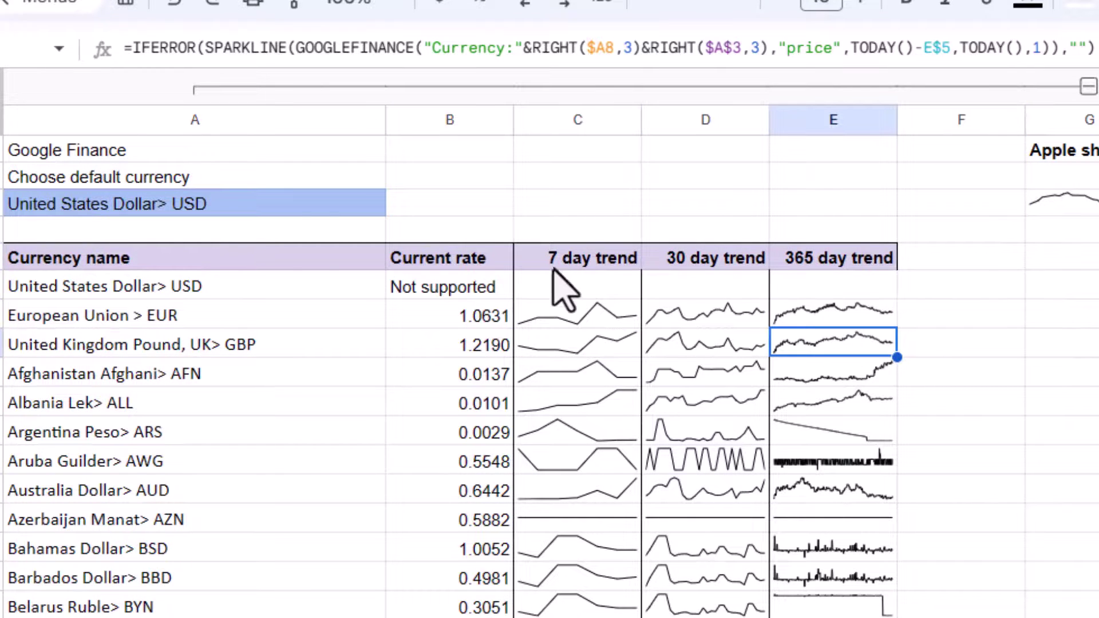
pyautogui.click(841, 48)
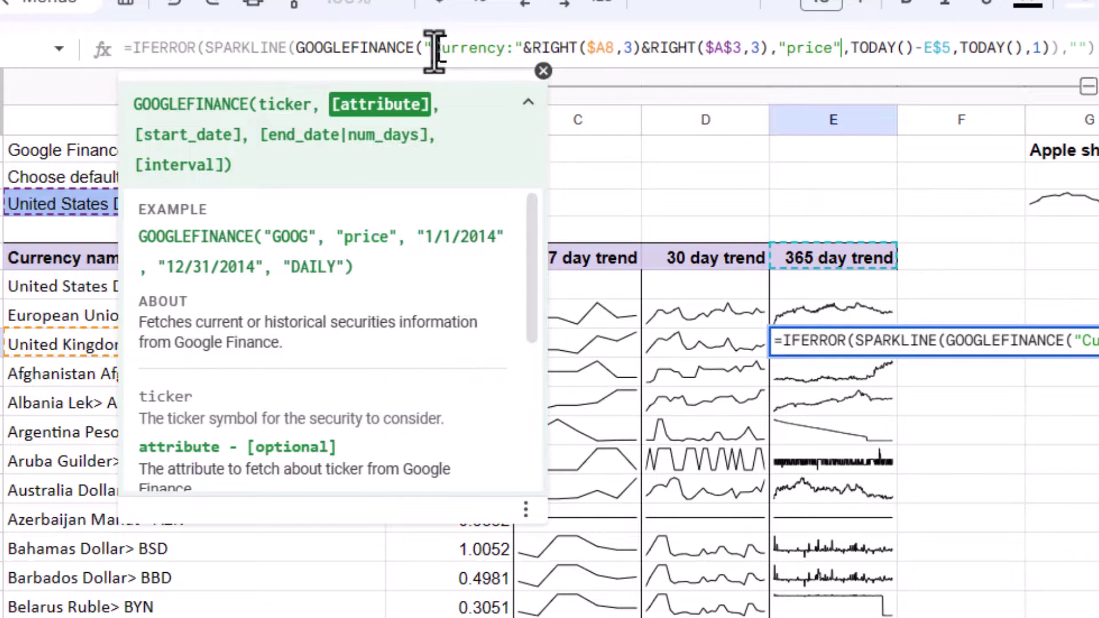
pyautogui.moveTo(432, 48); pyautogui.dragTo(515, 50)
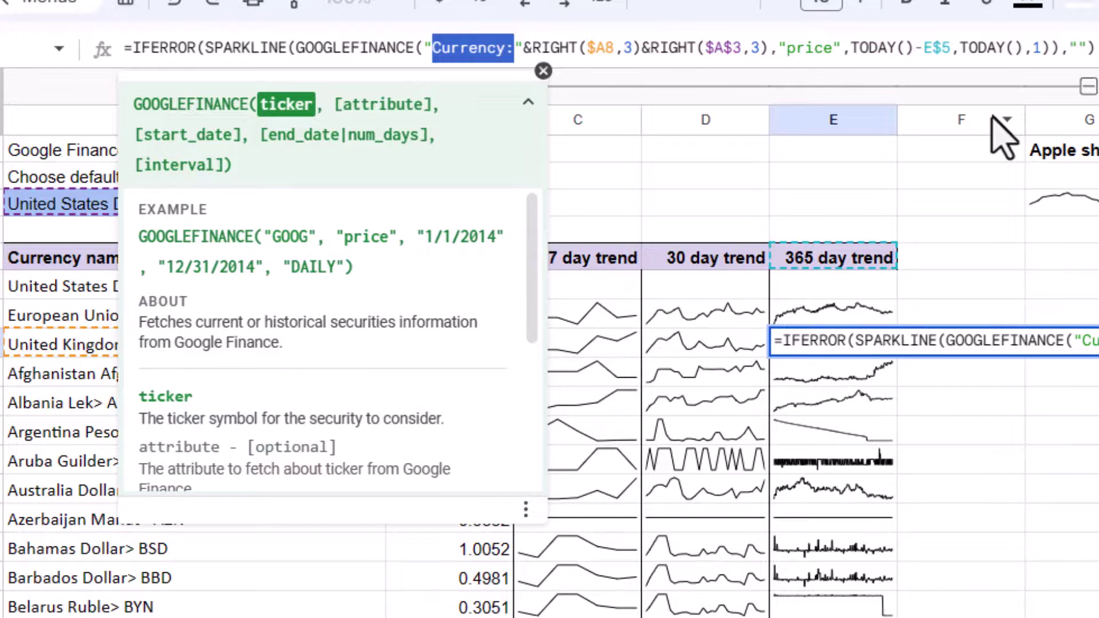
pyautogui.press('Escape')
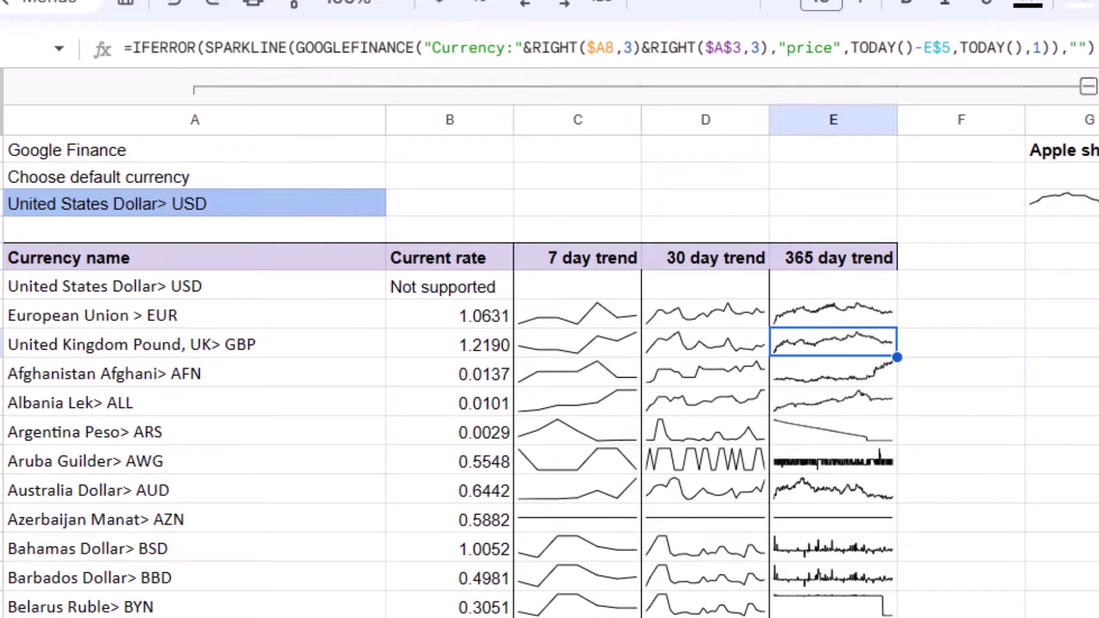
pyautogui.hscroll(5, 809, 475)
pyautogui.click(953, 473)
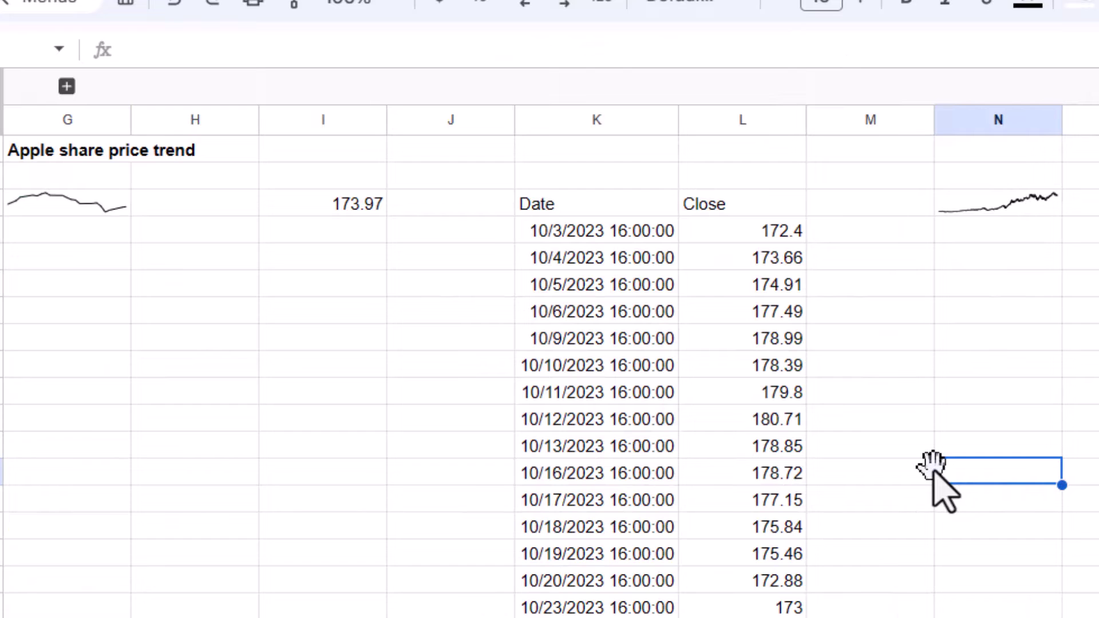